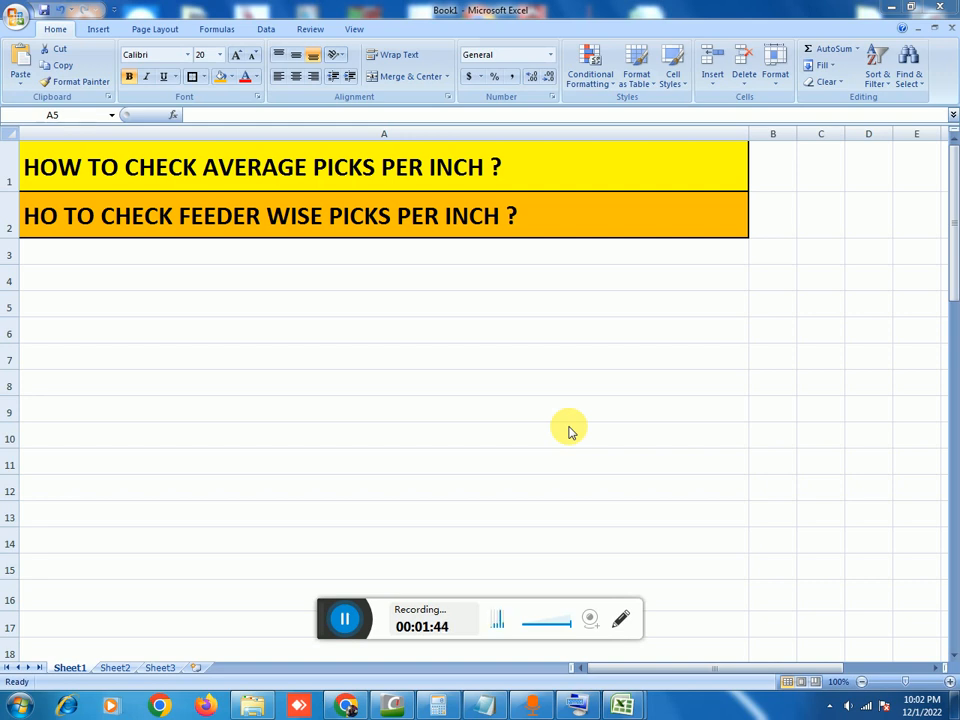
Step: Switch to Texcelle and open the Card Batch Converter
click(404, 712)
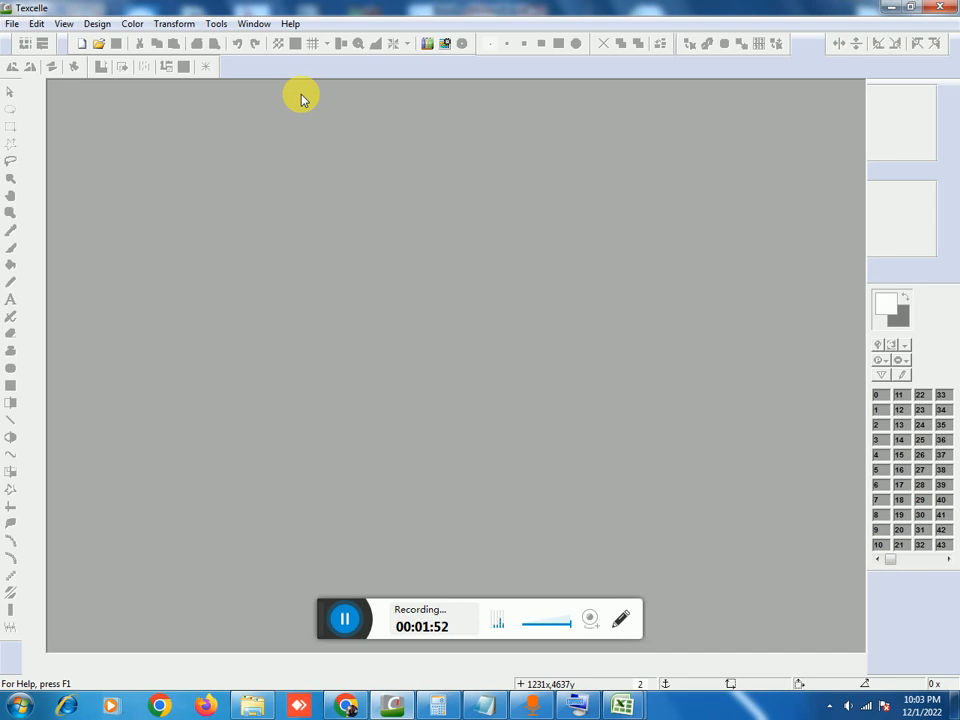
click(12, 24)
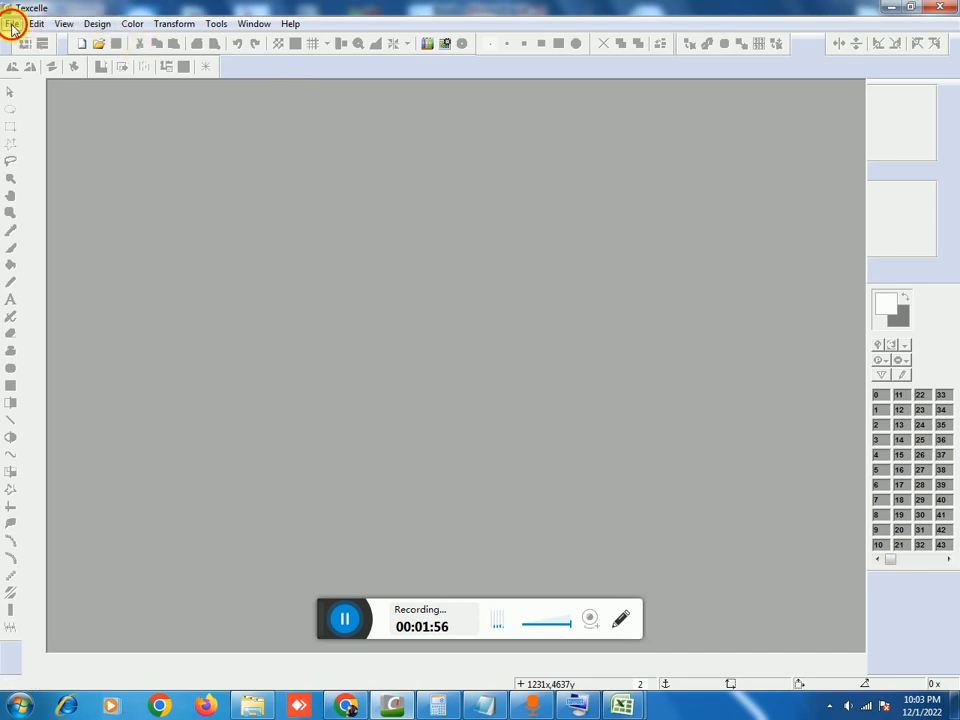
click(73, 293)
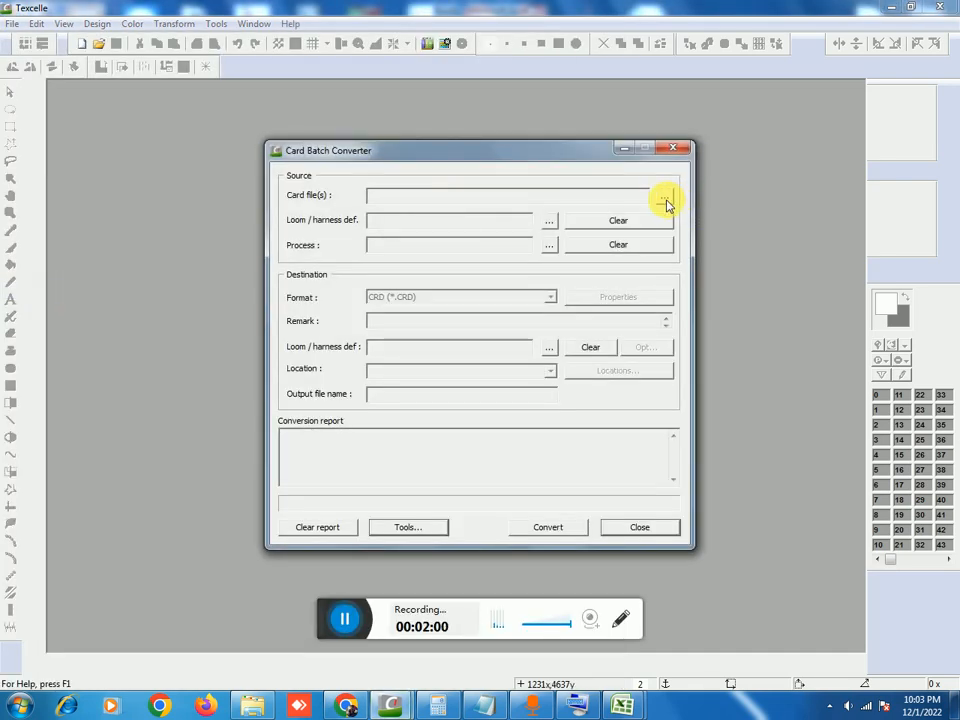
Step: Load BL-01.EP from the JC5 folder on drive H as the source card file and convert it
click(664, 199)
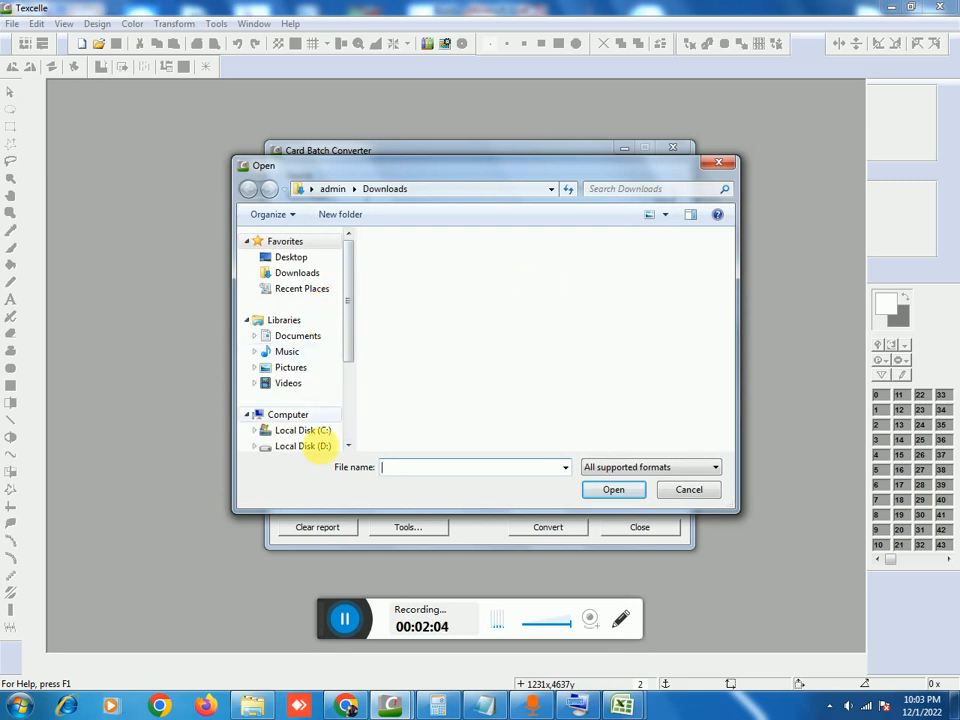
drag(347, 326, 346, 408)
click(330, 376)
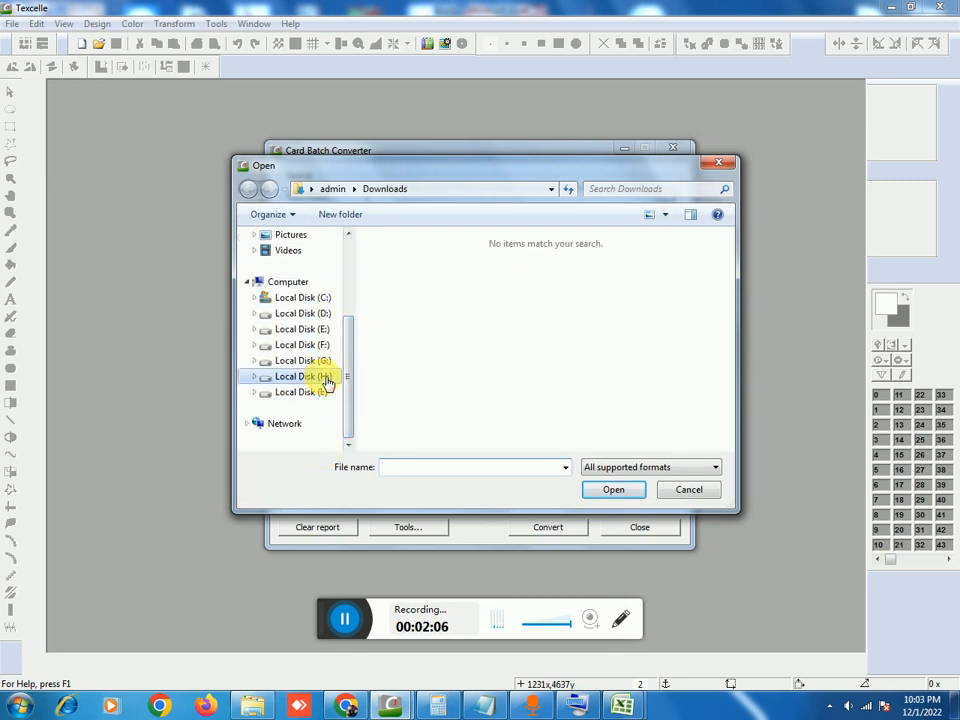
double_click(415, 338)
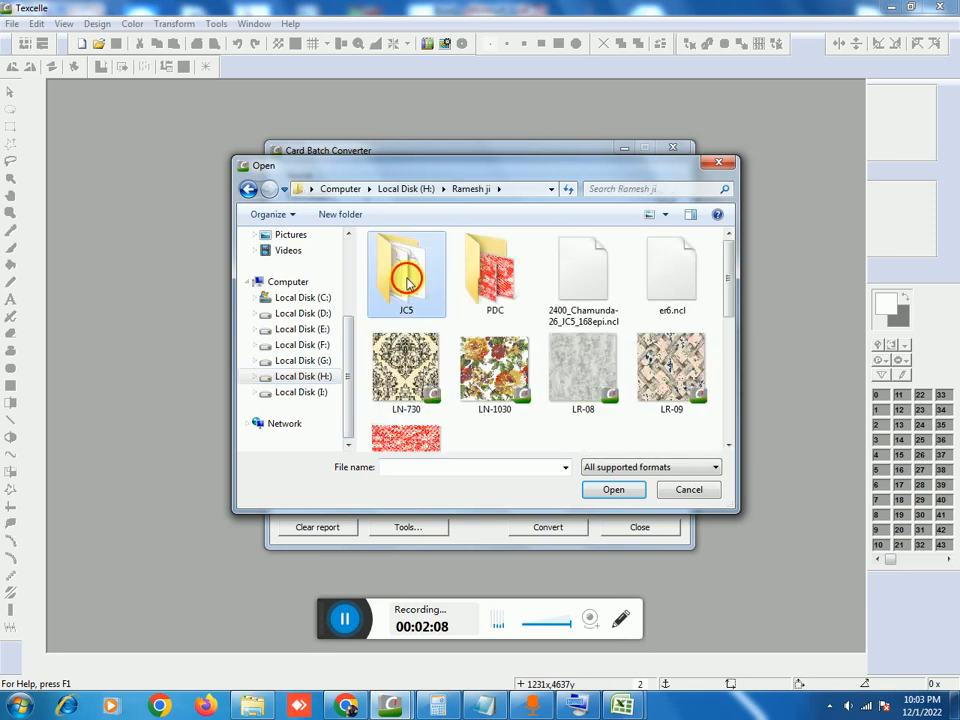
double_click(405, 258)
click(428, 273)
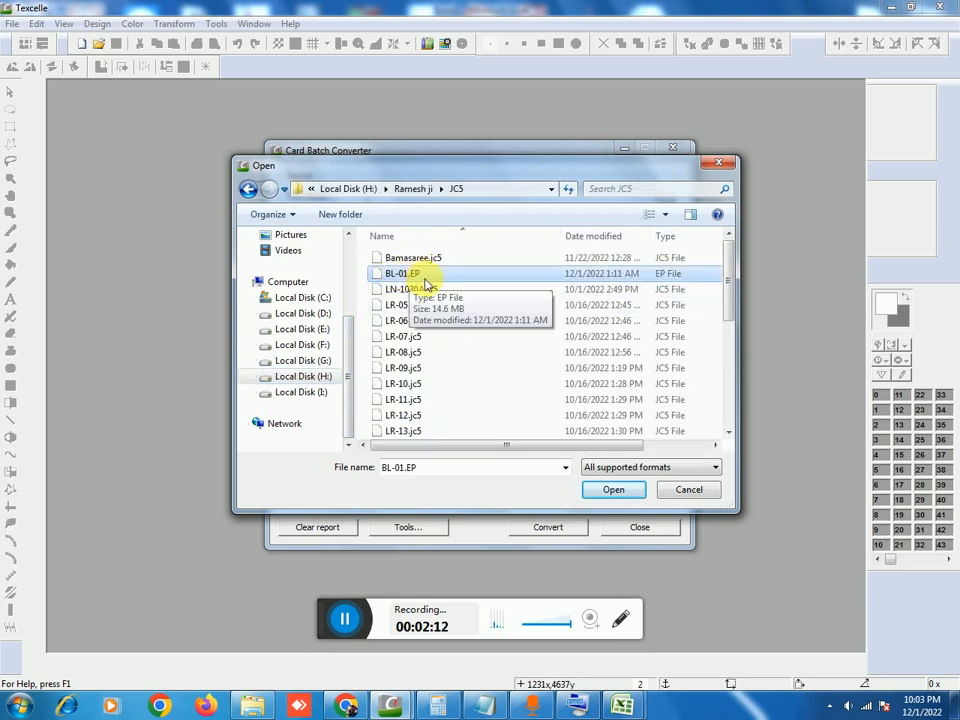
click(613, 490)
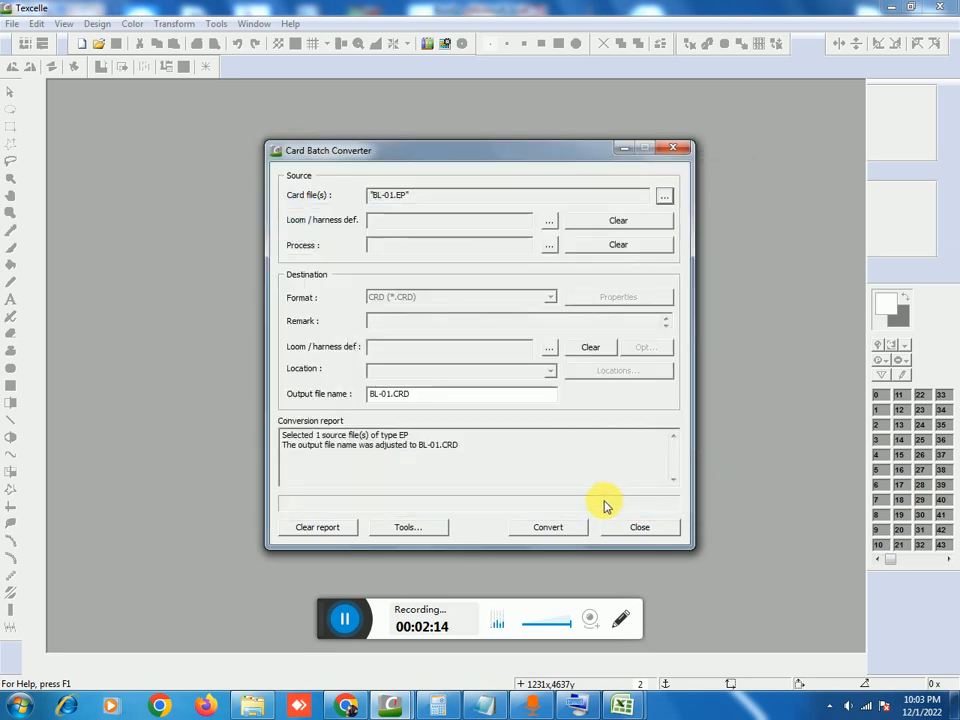
click(557, 530)
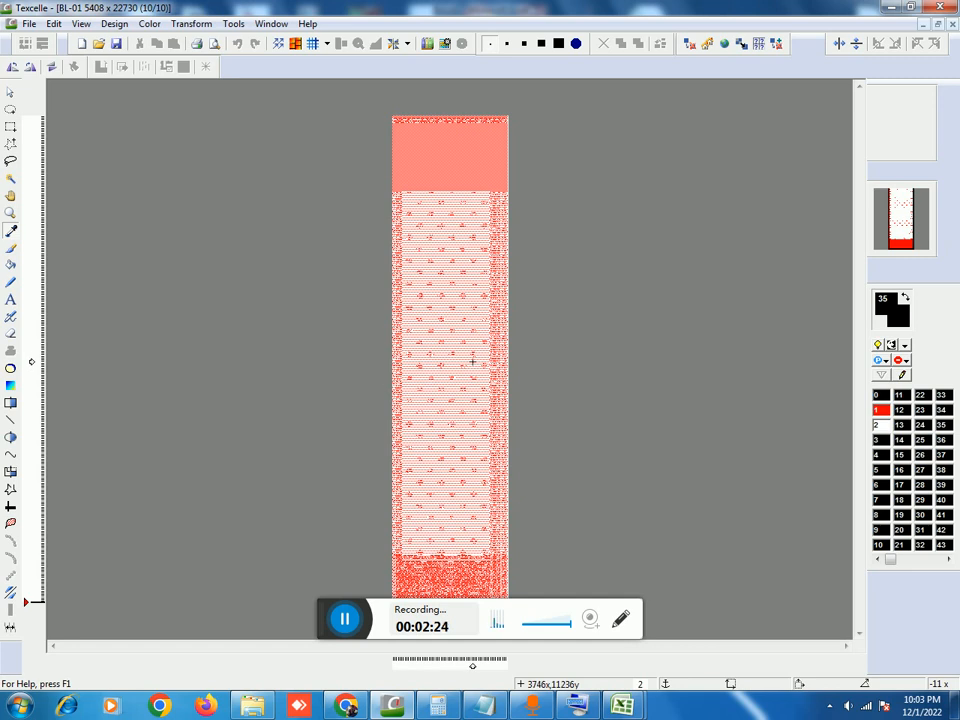
Step: Examine the motifs and ground weave in the middle of the BL-01 design at close range
scroll(472, 365, up, 1)
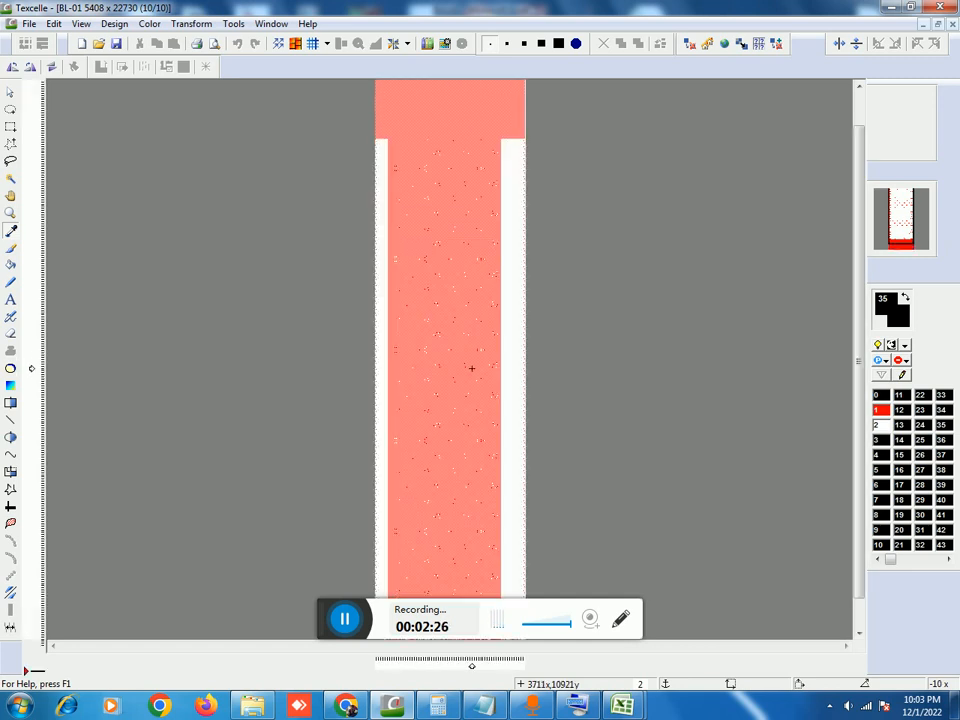
scroll(472, 368, up, 4)
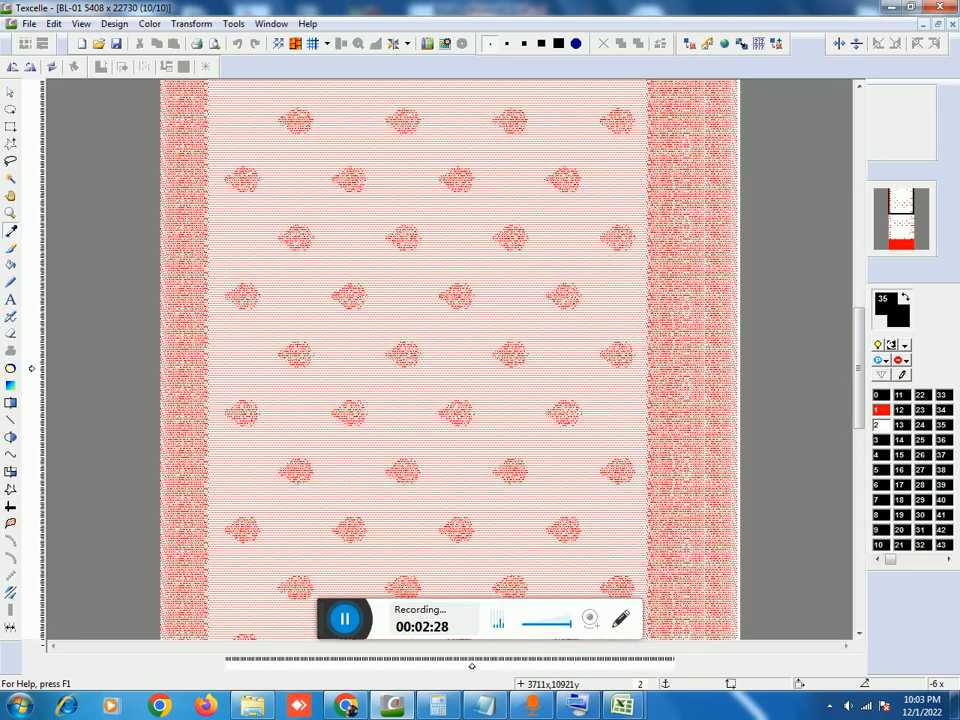
scroll(472, 368, up, 5)
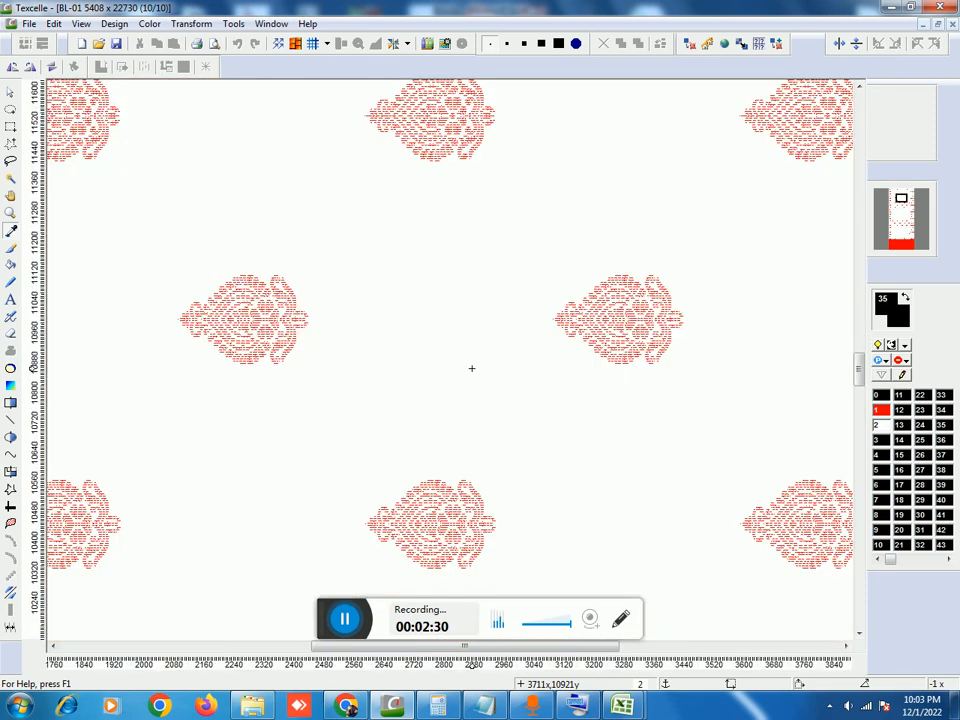
scroll(472, 368, up, 1)
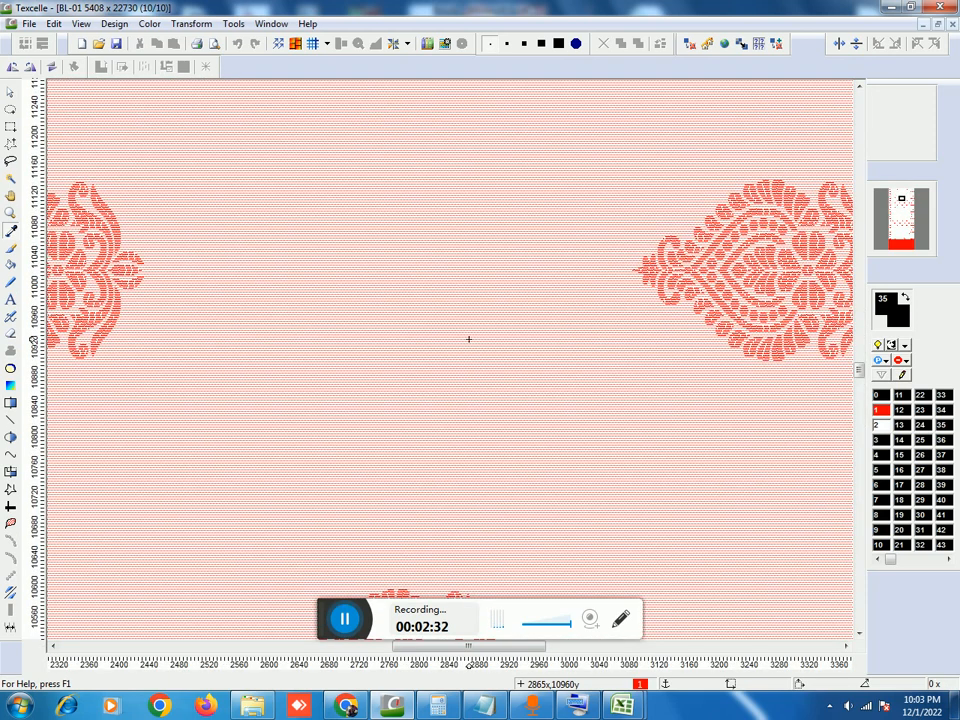
scroll(472, 340, down, 7)
scroll(612, 578, down, 4)
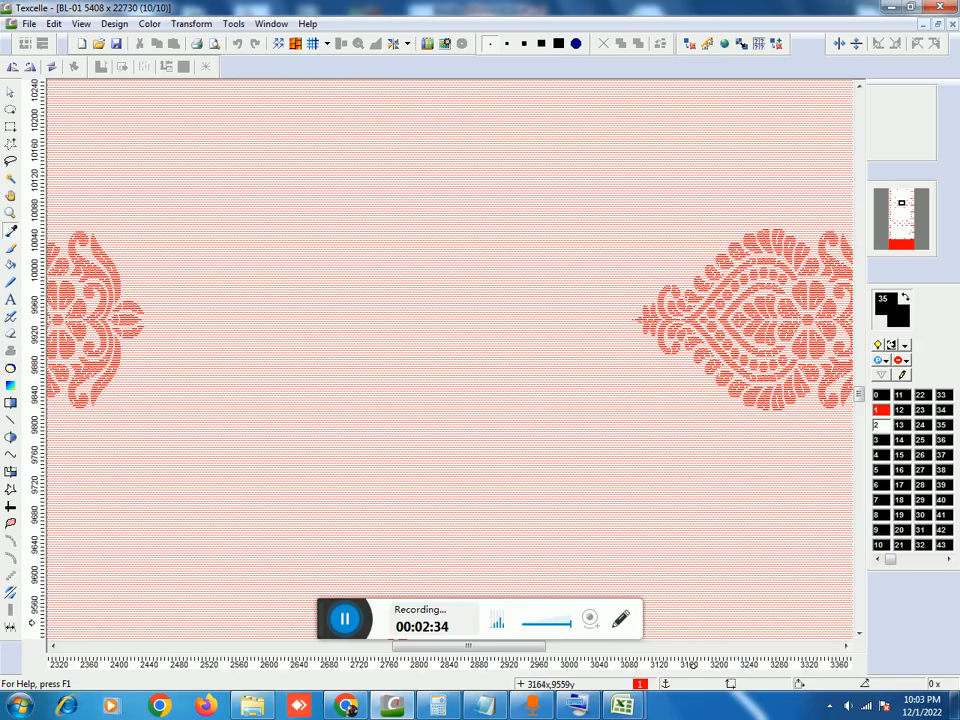
Step: Examine the right border, selvedge and control columns at the starting picks of the design, around columns 5245 to 5400
drag(550, 665, 810, 665)
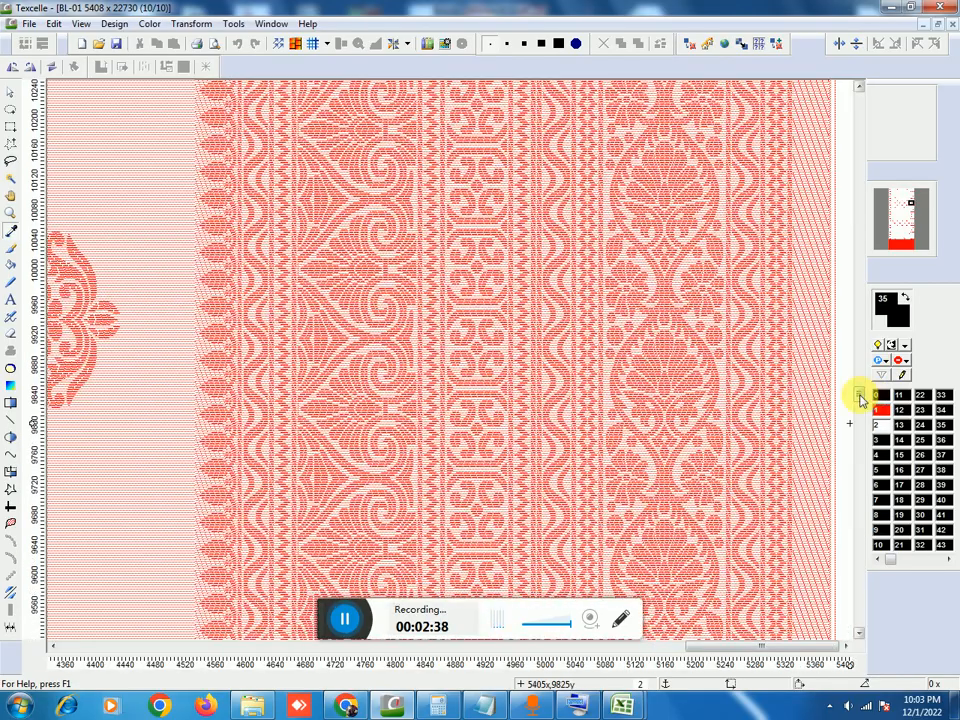
drag(857, 394, 858, 618)
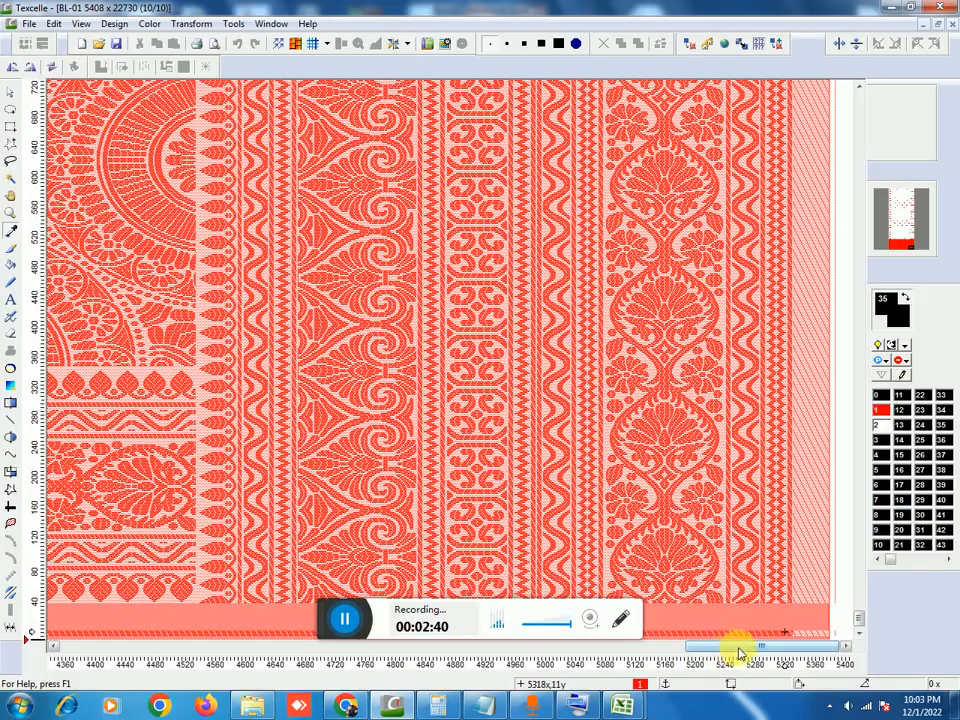
drag(739, 648, 770, 648)
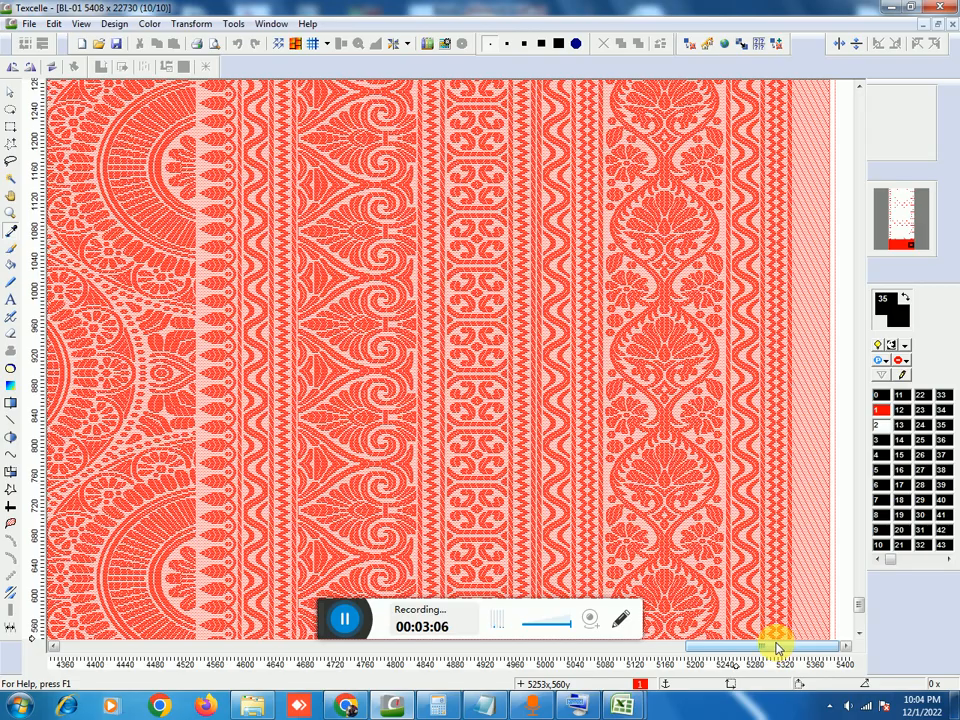
scroll(775, 647, up, 3)
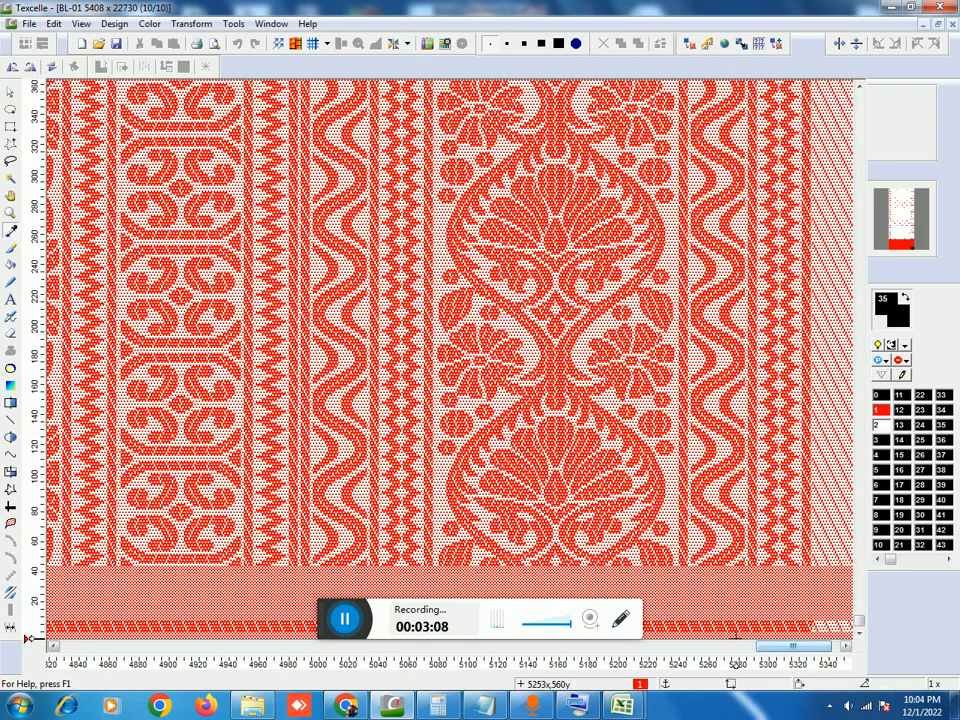
scroll(733, 664, right, 2)
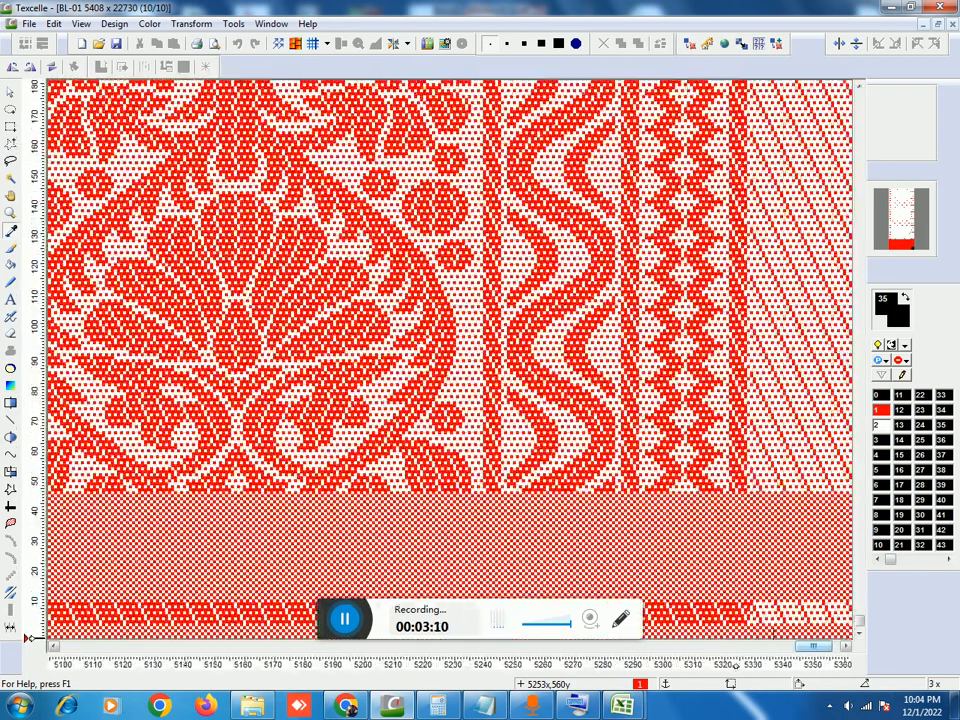
scroll(859, 568, up, 4)
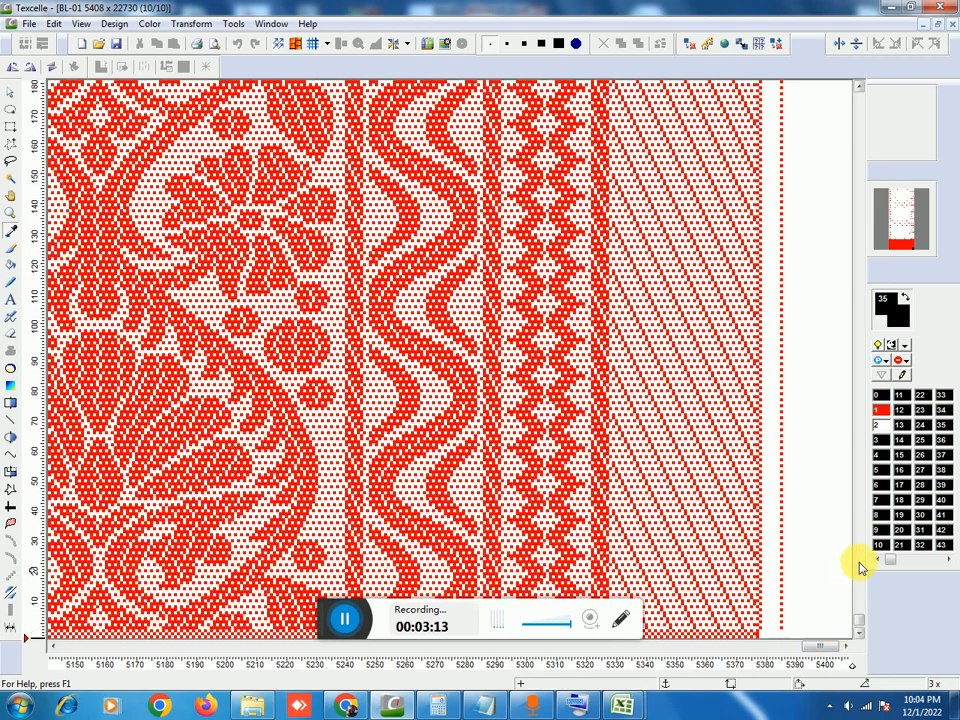
scroll(825, 564, down, 3)
scroll(771, 583, up, 1)
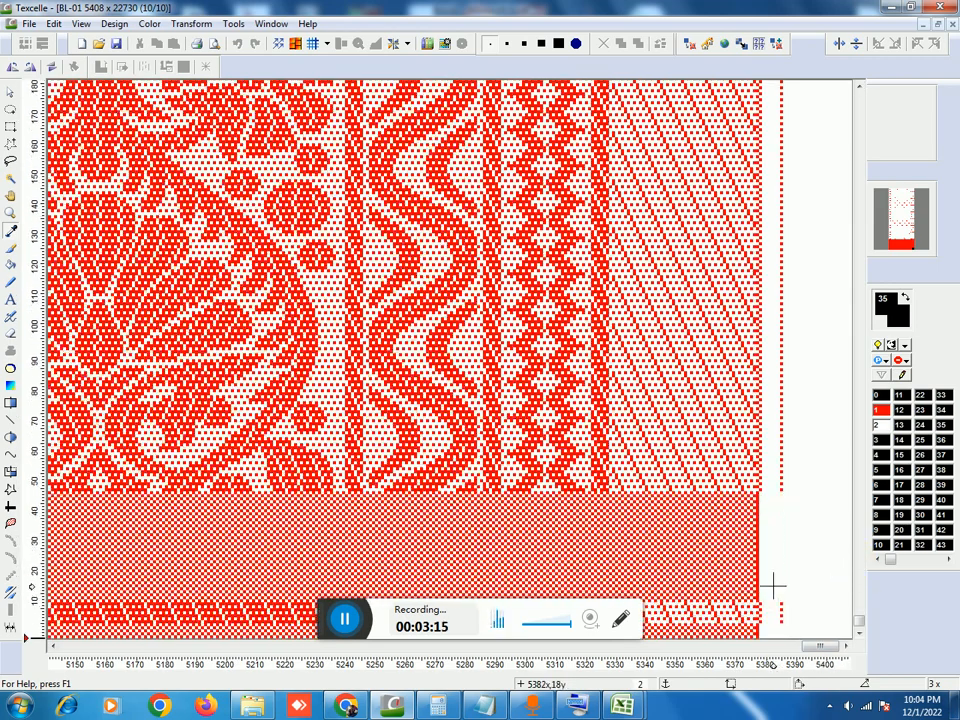
scroll(773, 588, up, 2)
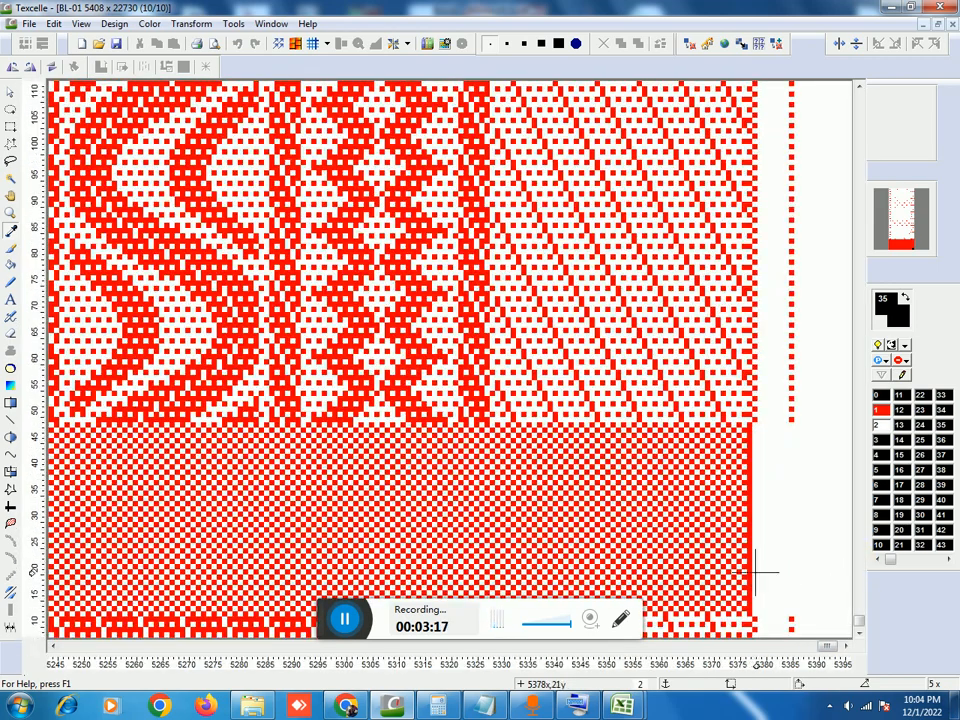
scroll(756, 568, down, 2)
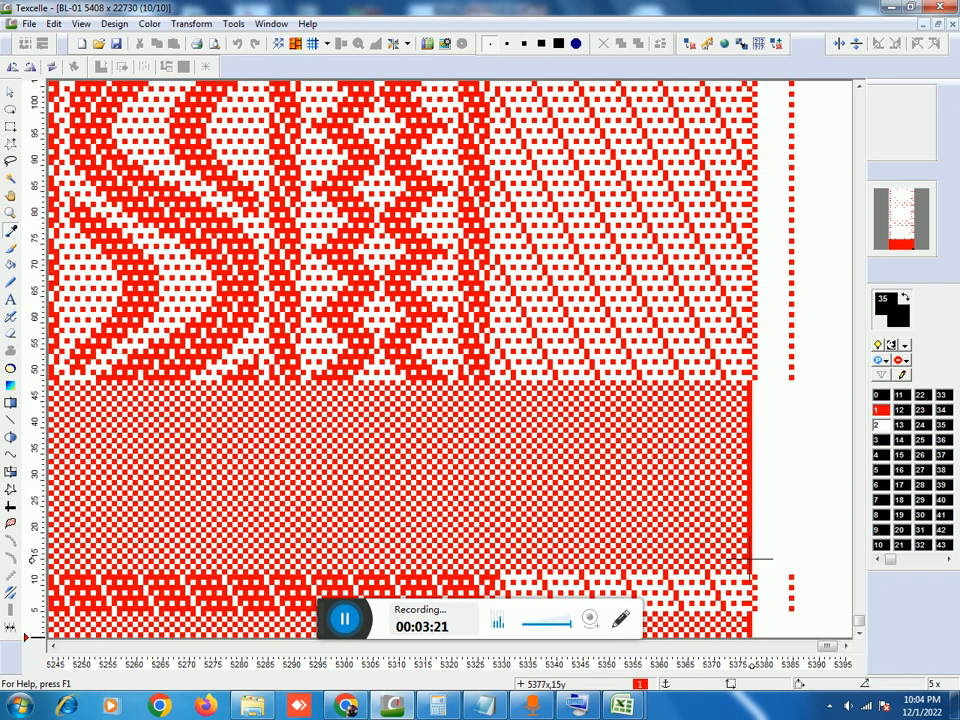
scroll(750, 560, up, 3)
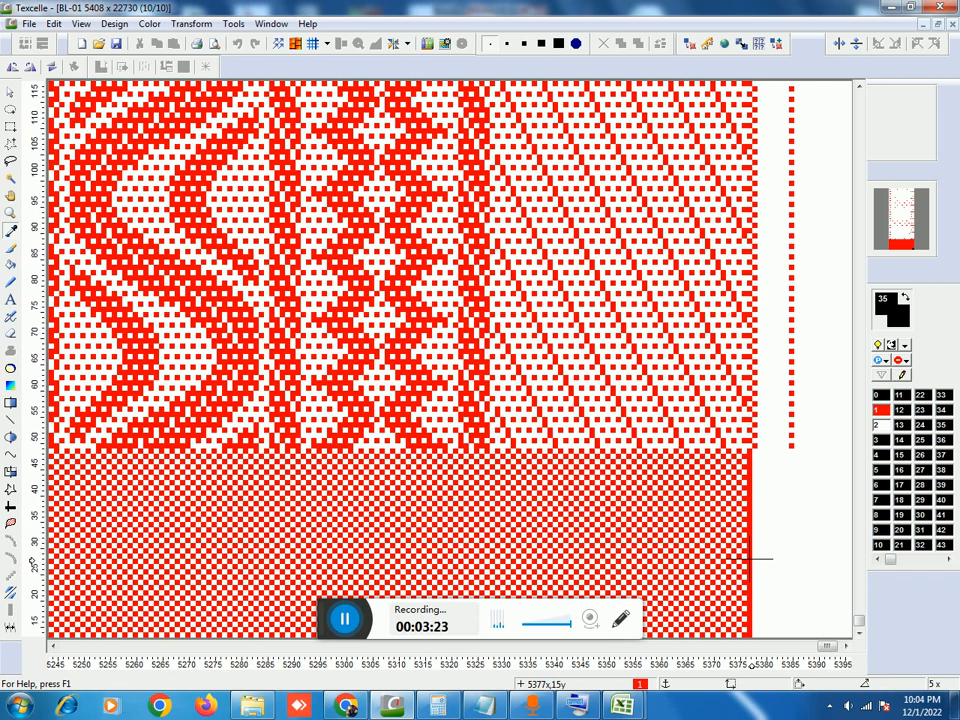
scroll(750, 560, up, 5)
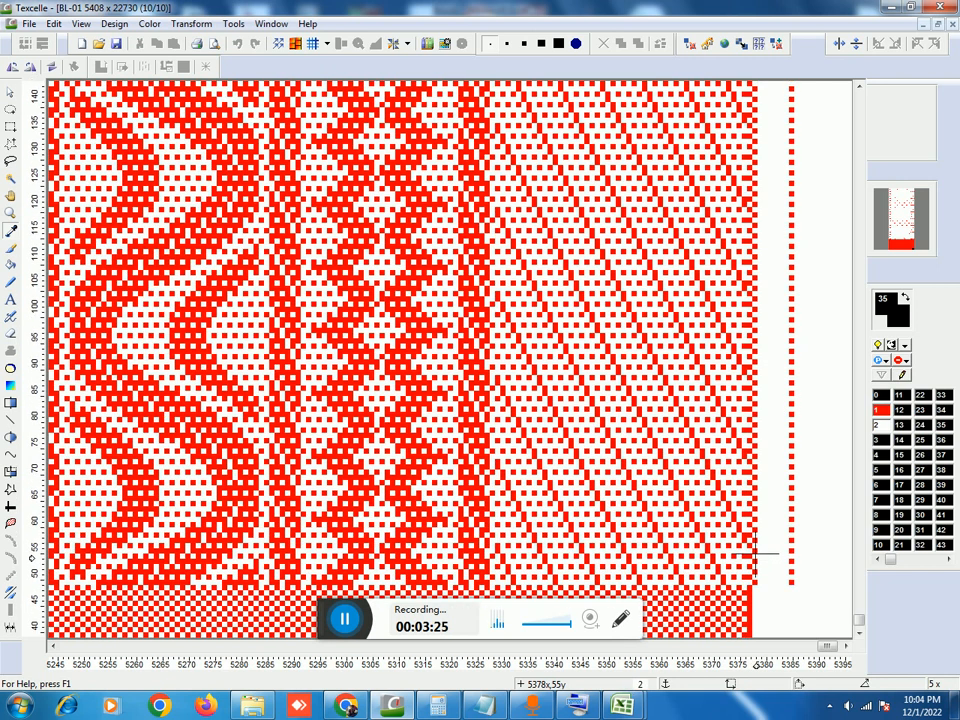
scroll(755, 553, up, 13)
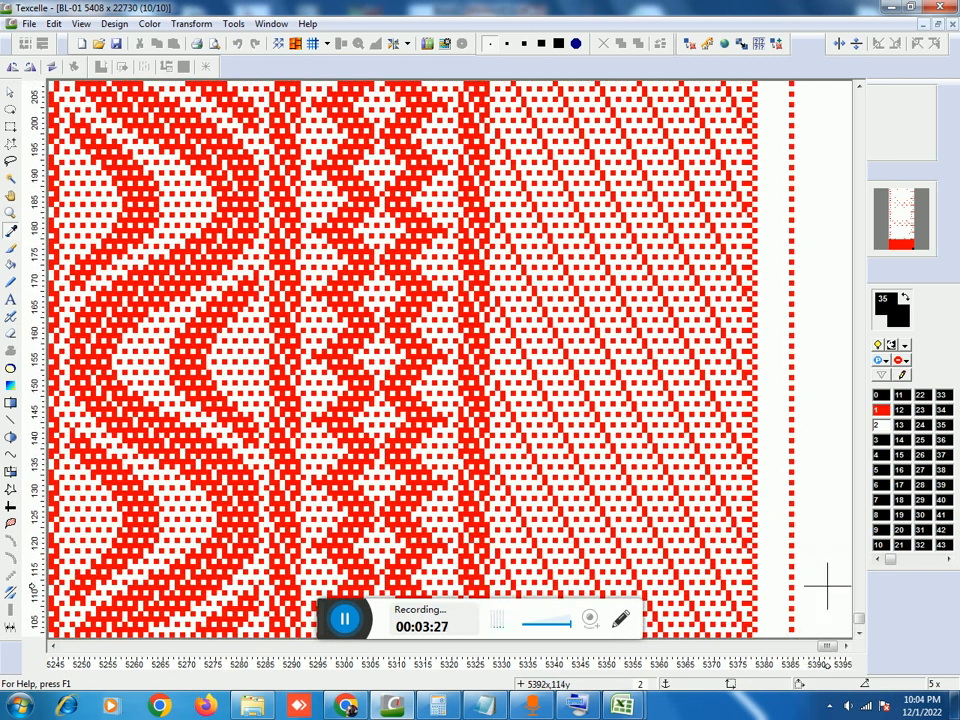
Step: Examine the right selvedge and control column in the body section around pick 15000, returning to the starting picks
drag(860, 627, 855, 367)
drag(854, 337, 857, 272)
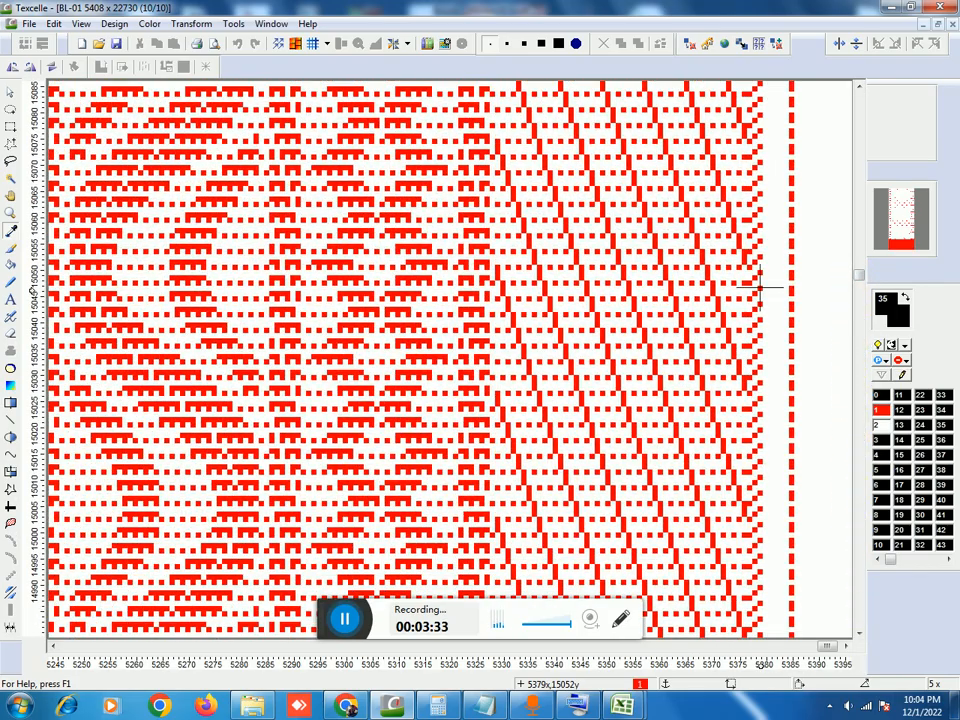
scroll(797, 293, down, 5)
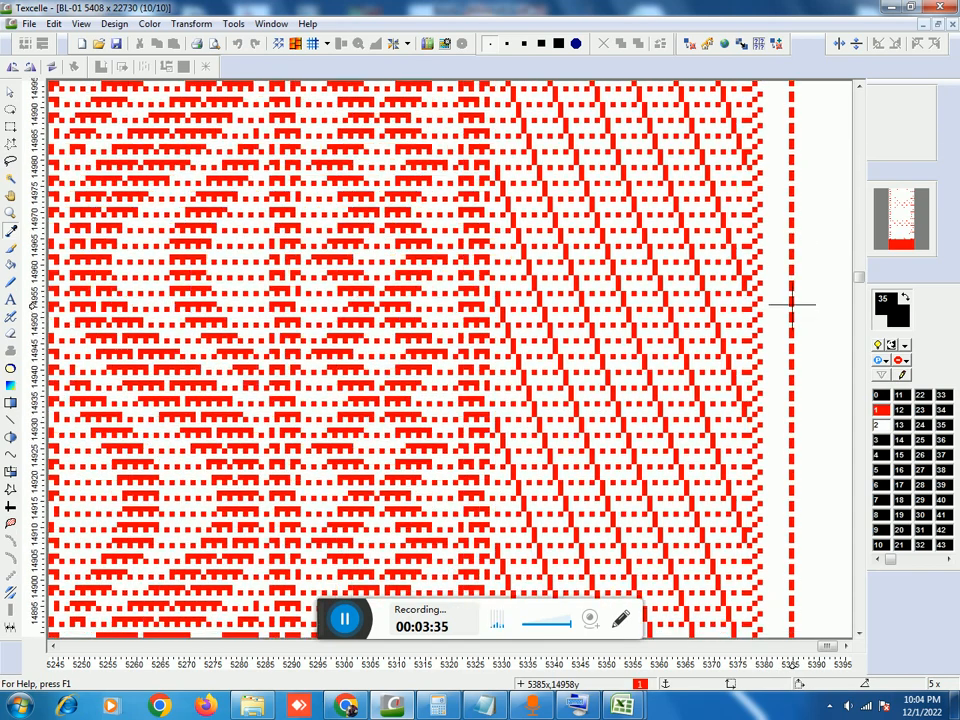
scroll(792, 303, down, 7)
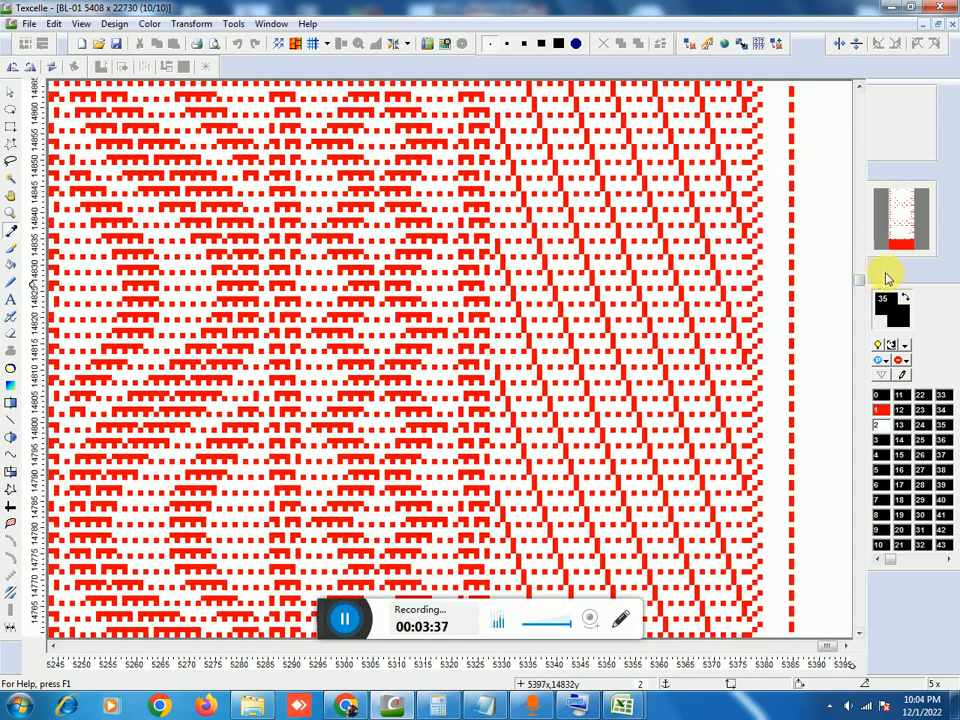
drag(862, 285, 848, 648)
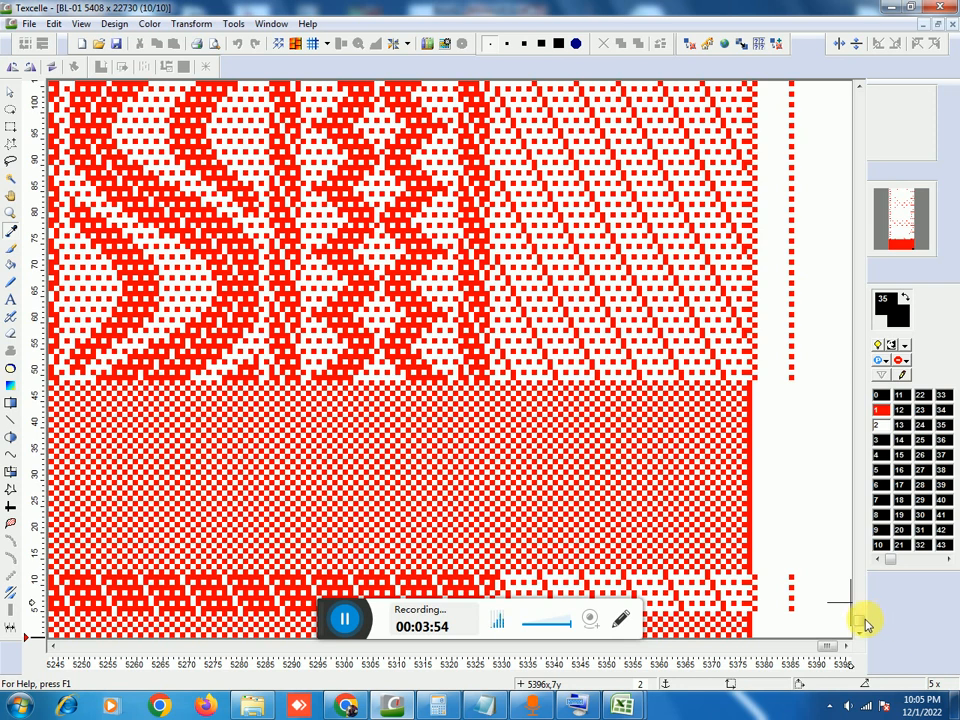
Step: Examine the right selvedge and section changes near the end of the design, around picks 22340 to 22650
drag(859, 621, 859, 165)
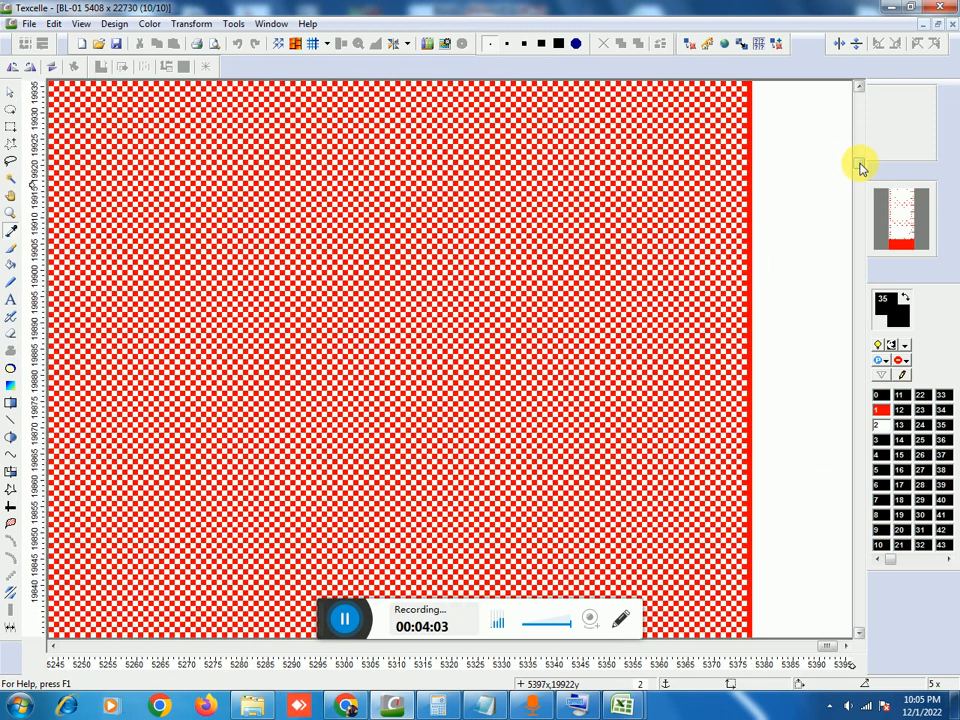
drag(860, 167, 862, 105)
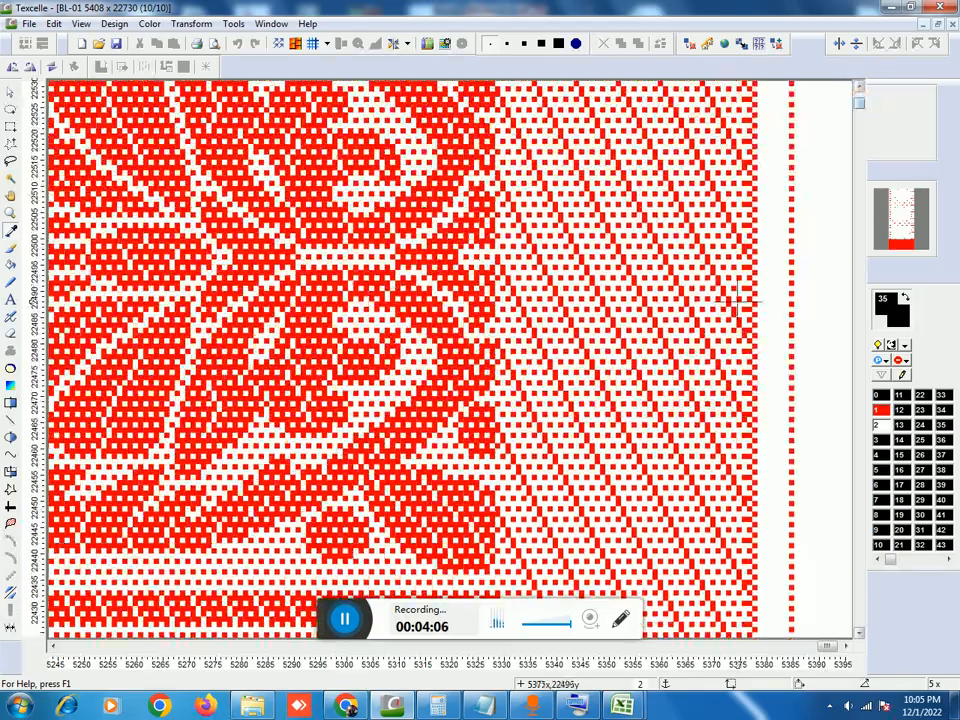
scroll(760, 298, up, 15)
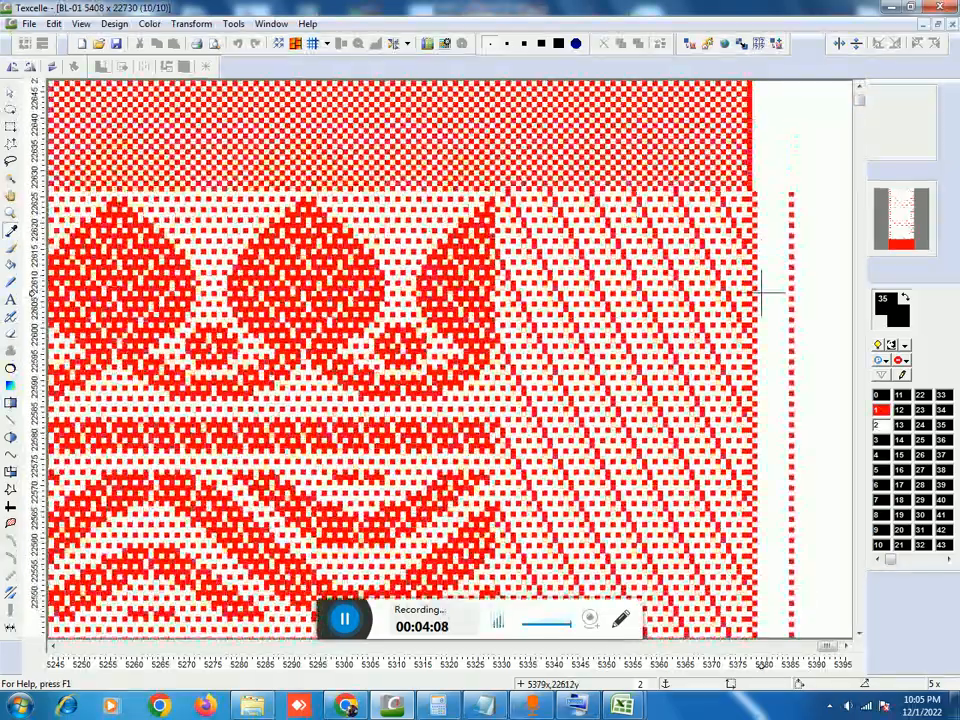
scroll(760, 290, down, 15)
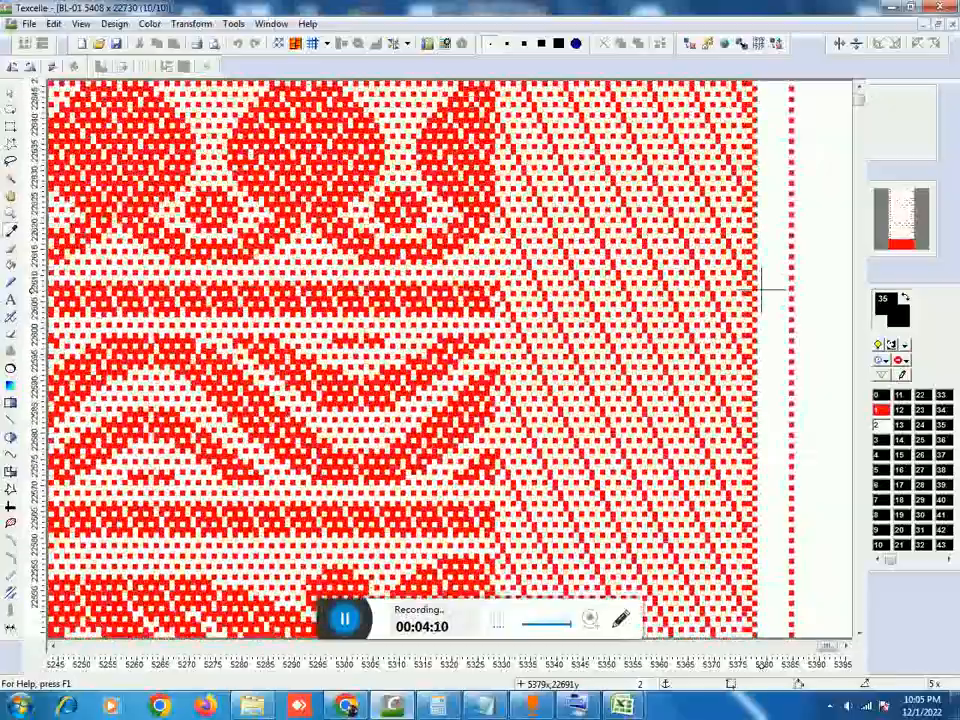
scroll(760, 290, down, 10)
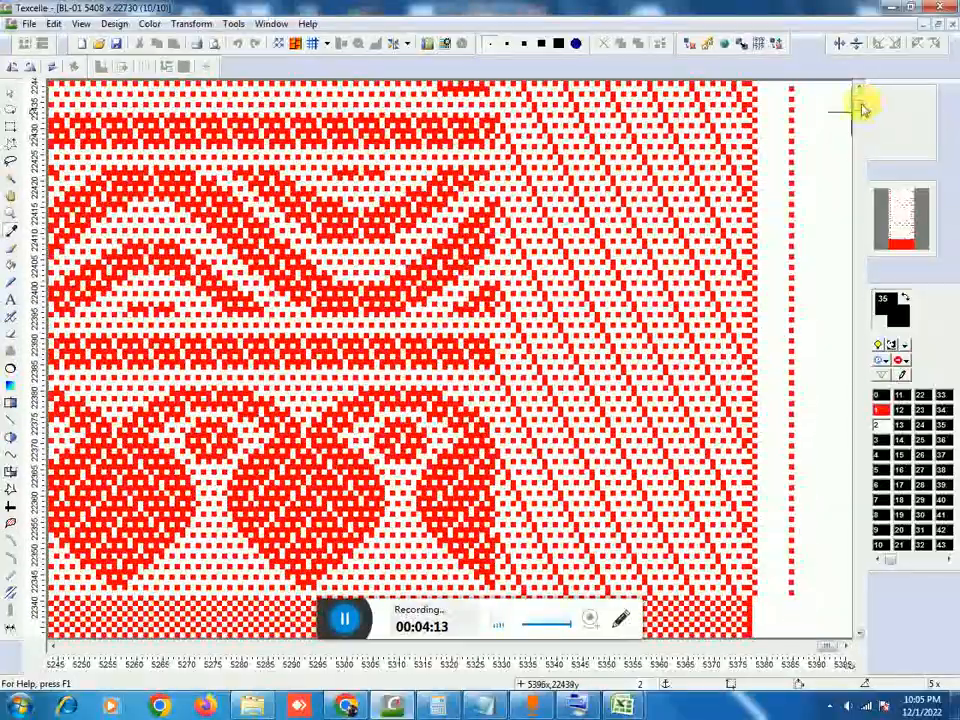
Step: Return to the starting picks, activate rectangular selection and show the grid over the design around the control column
drag(861, 104, 832, 624)
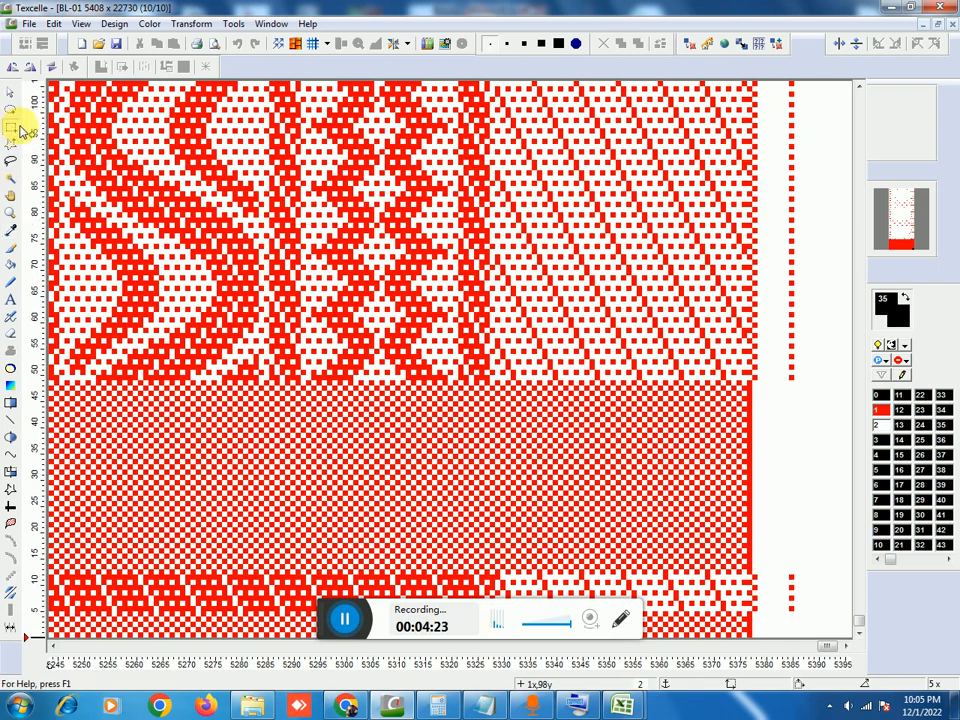
click(19, 128)
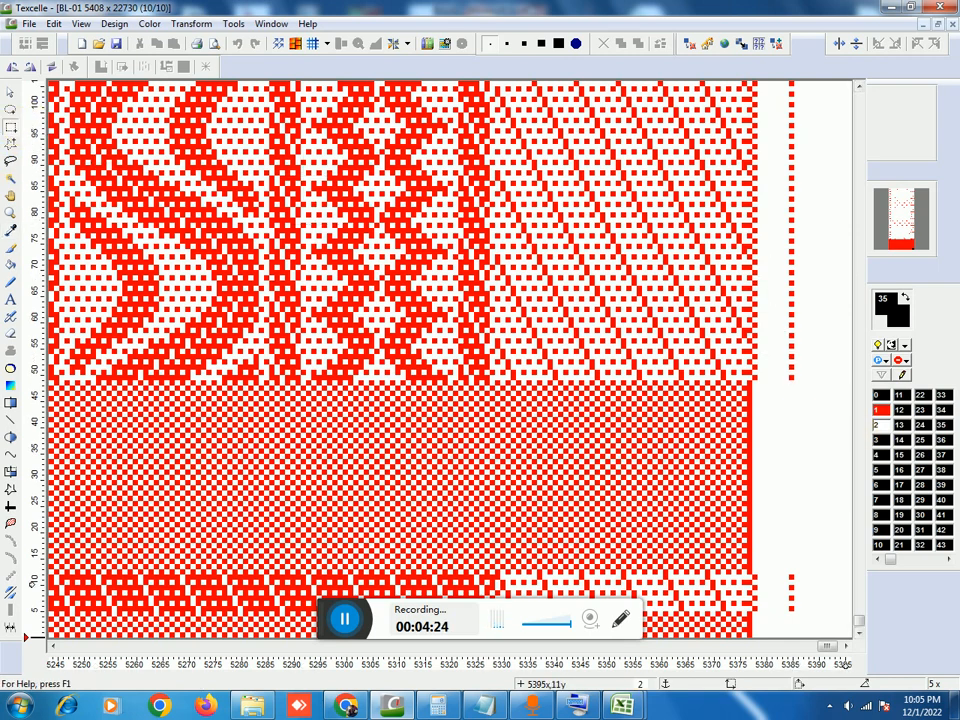
click(314, 44)
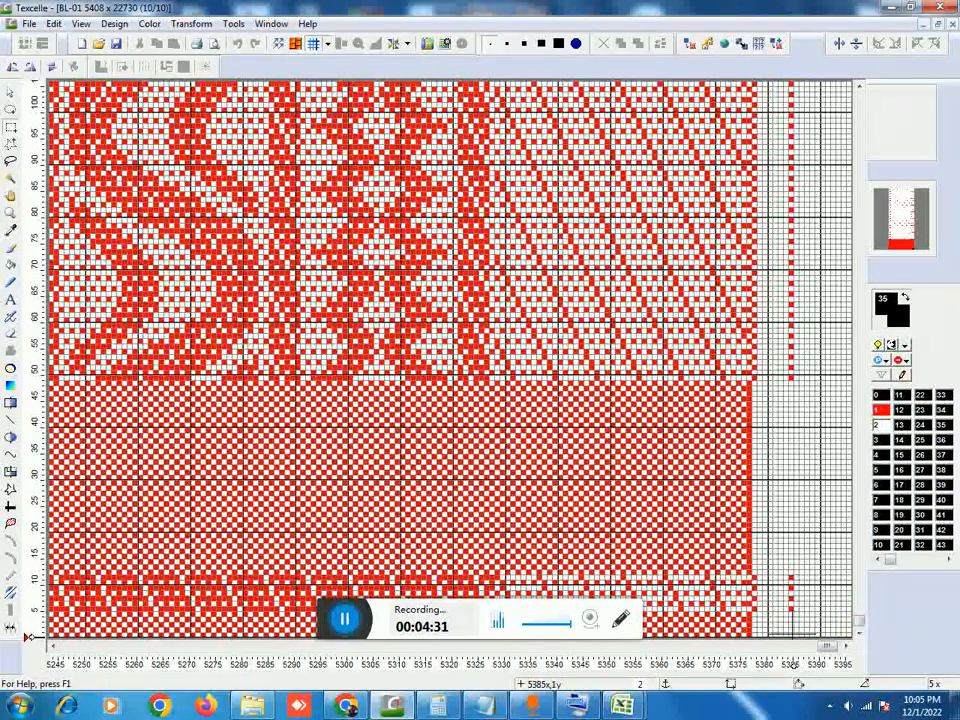
Step: Select the single control column 5385 over the full design height, from pick 1 up to the last pick, 22730
drag(790, 636, 790, 630)
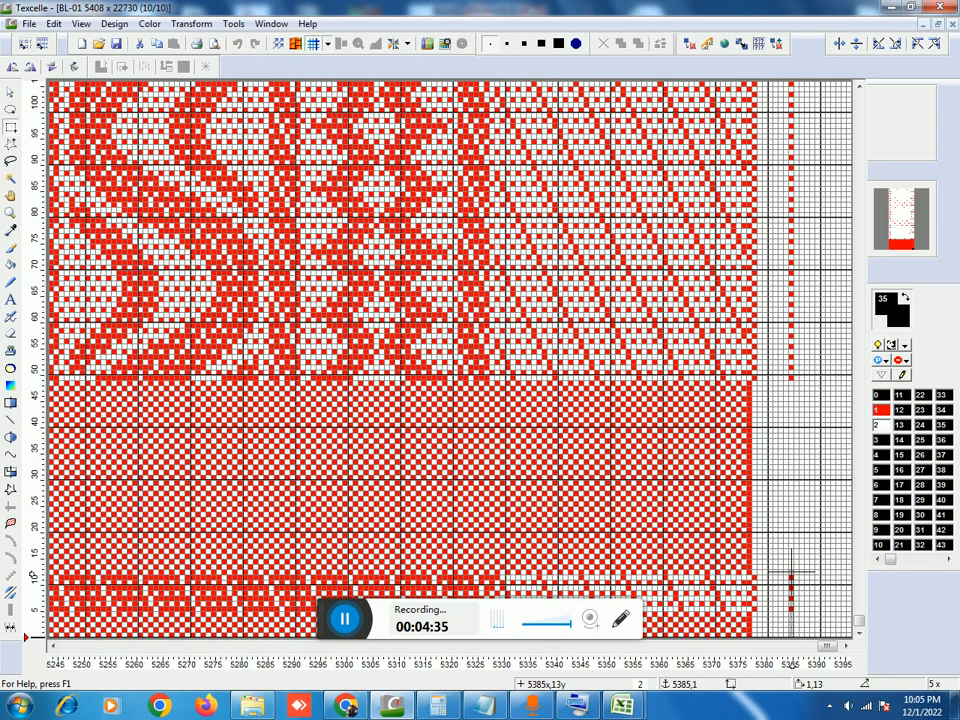
scroll(791, 572, down, 7)
drag(791, 572, 820, 202)
scroll(835, 540, up, 5)
scroll(831, 425, up, 5)
scroll(731, 350, up, 1)
scroll(731, 352, down, 5)
scroll(741, 333, down, 1)
scroll(744, 332, down, 3)
scroll(820, 206, down, 1)
scroll(820, 204, down, 1)
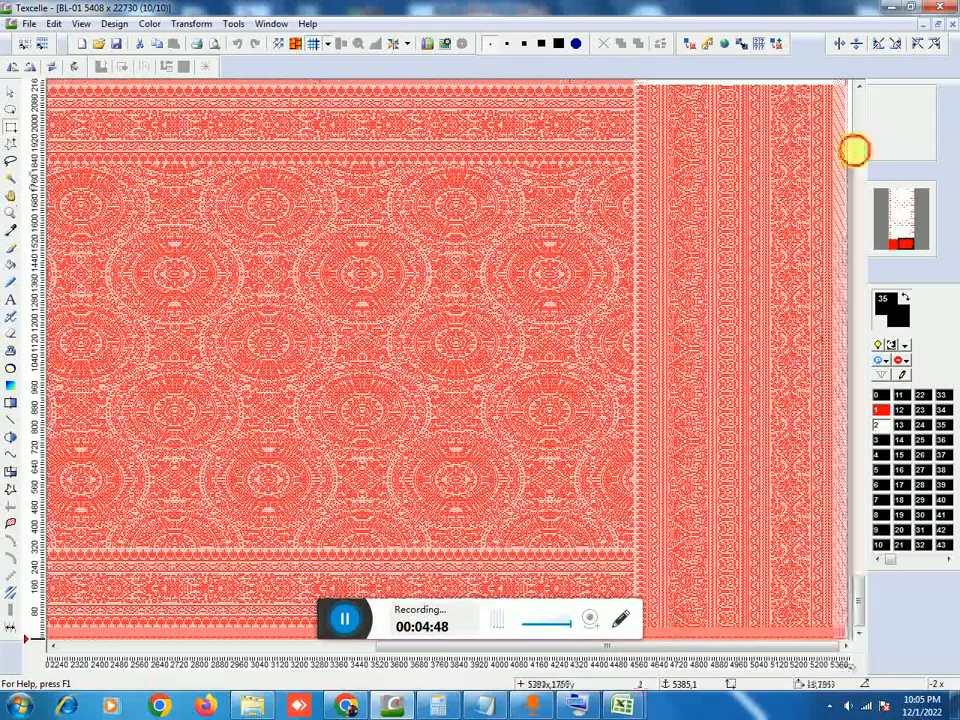
drag(854, 150, 801, 75)
key(plus)
key(plus)
key(plus)
key(plus)
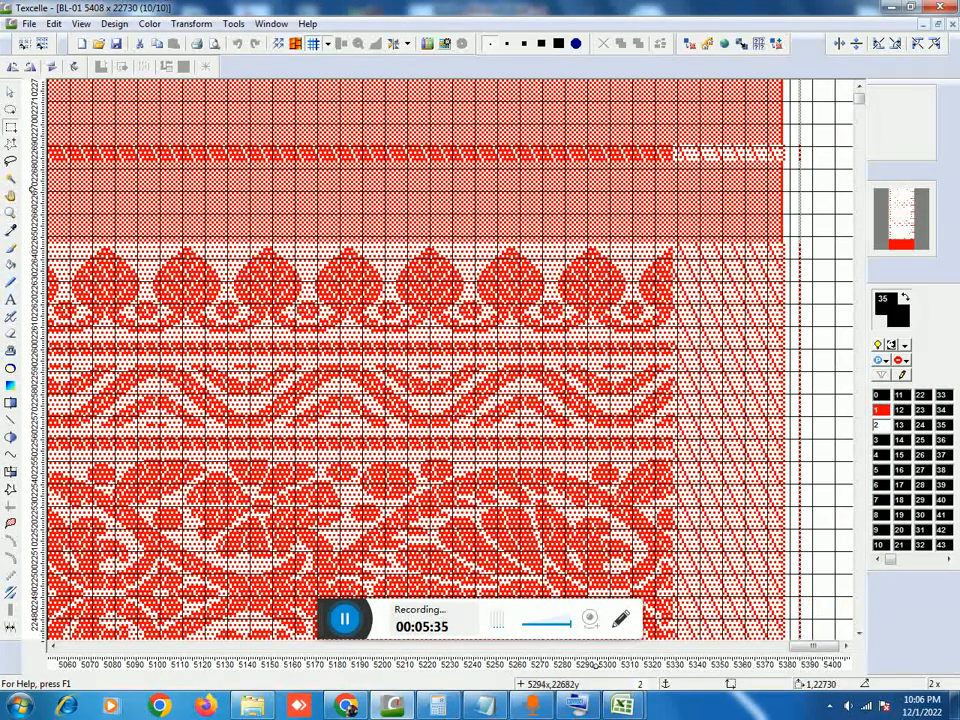
Step: Display the color statistics for the selected control column and move the dialog to the middle of the design
click(152, 24)
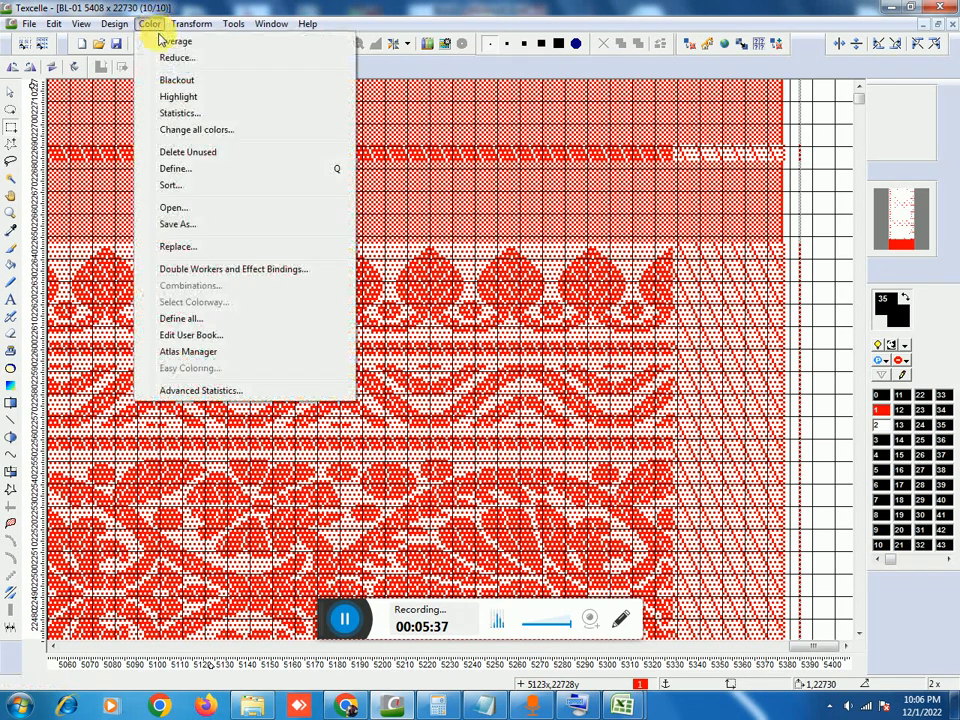
click(192, 117)
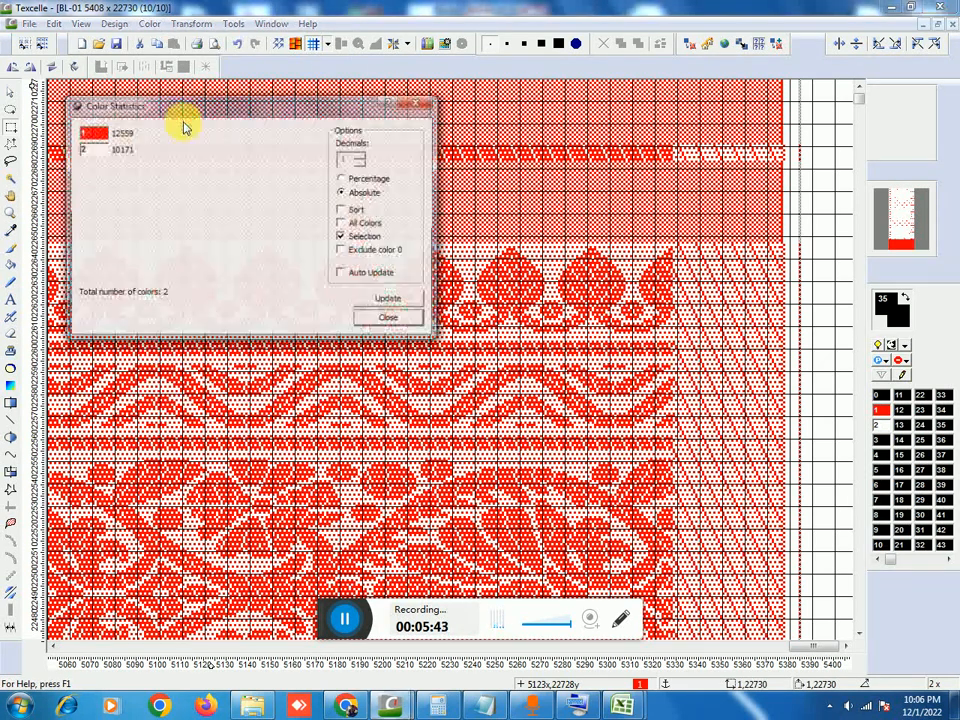
drag(193, 111, 415, 192)
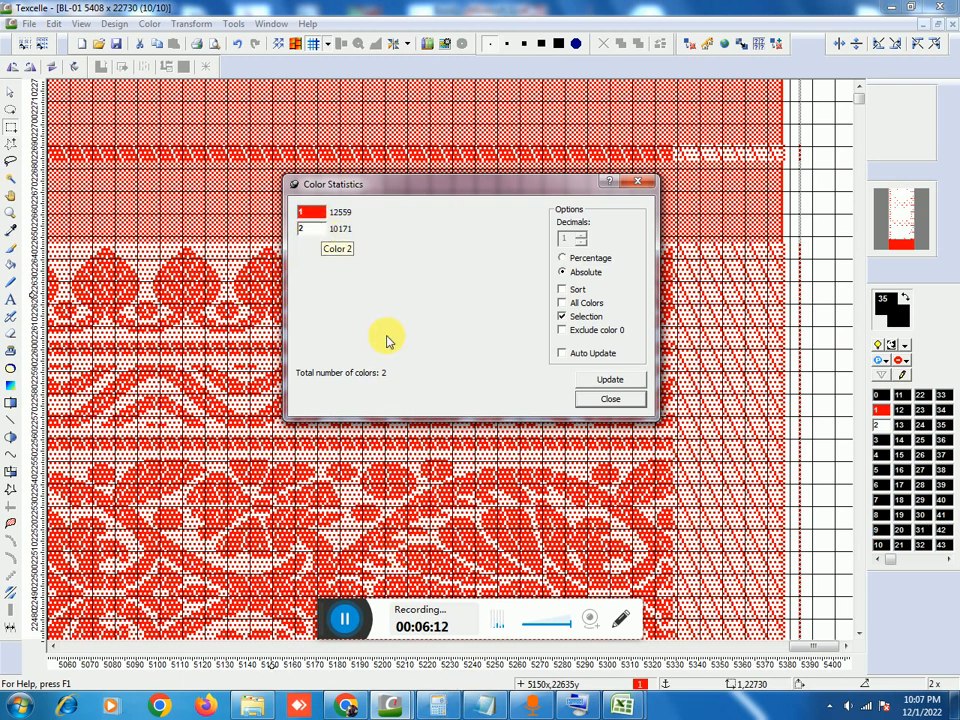
Step: Switch to Calculator and divide the color 2 pick count, 10171, by 42 to get the length in inches
click(441, 708)
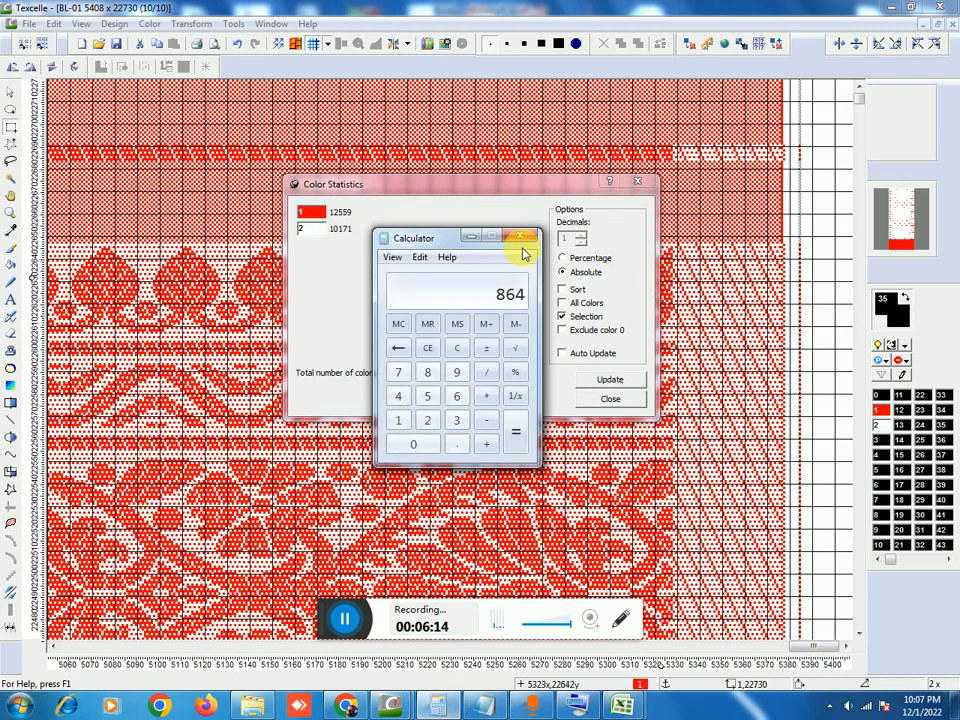
drag(439, 242, 521, 231)
click(540, 340)
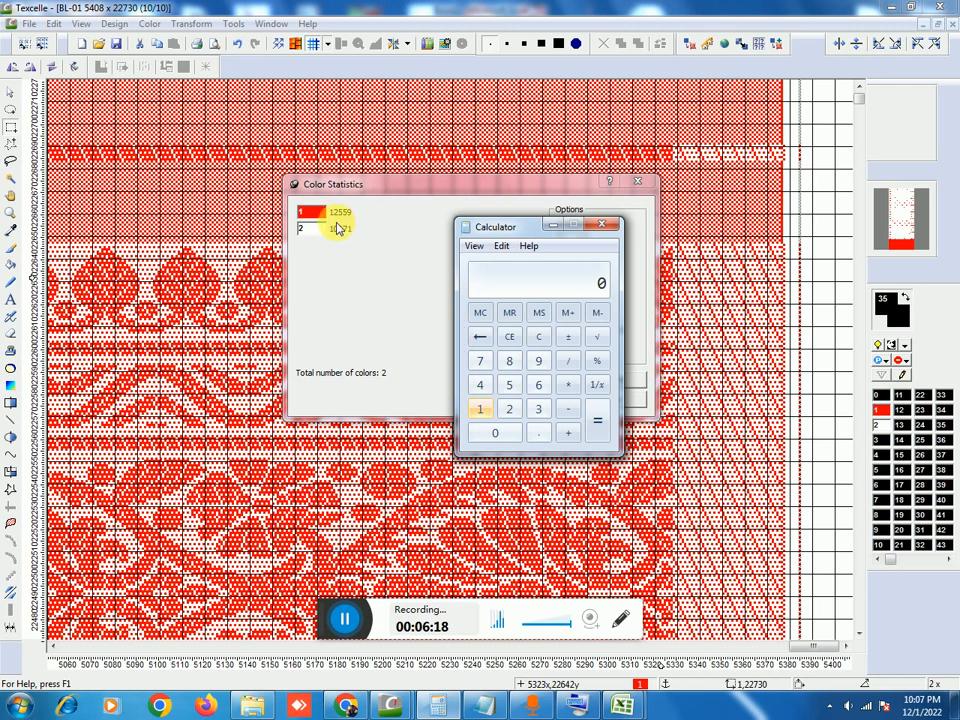
click(483, 414)
key(0)
click(483, 414)
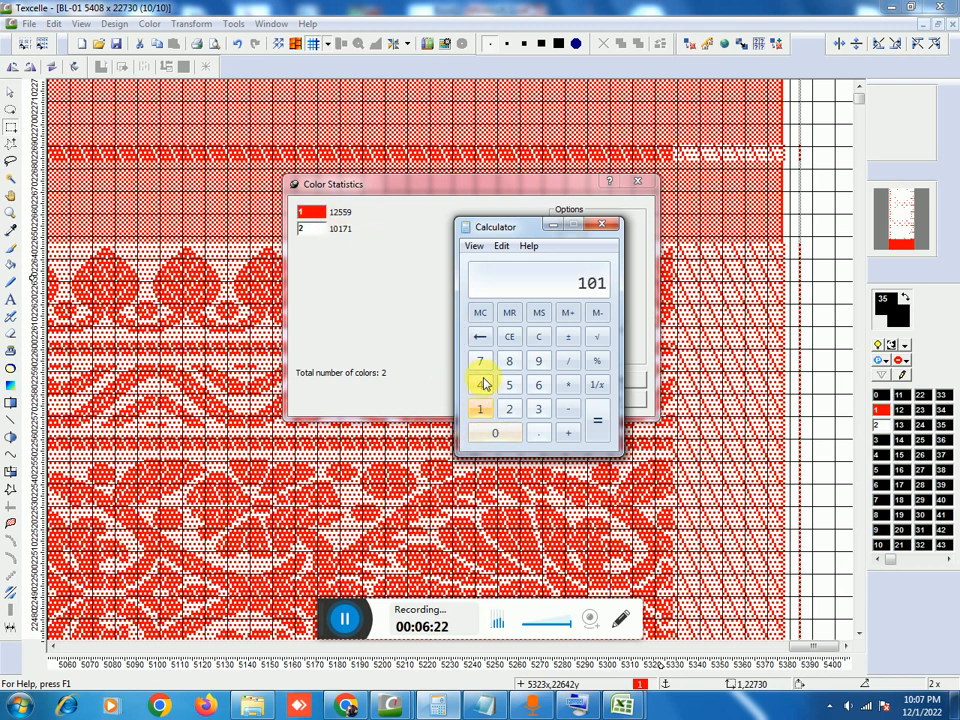
click(481, 362)
click(482, 413)
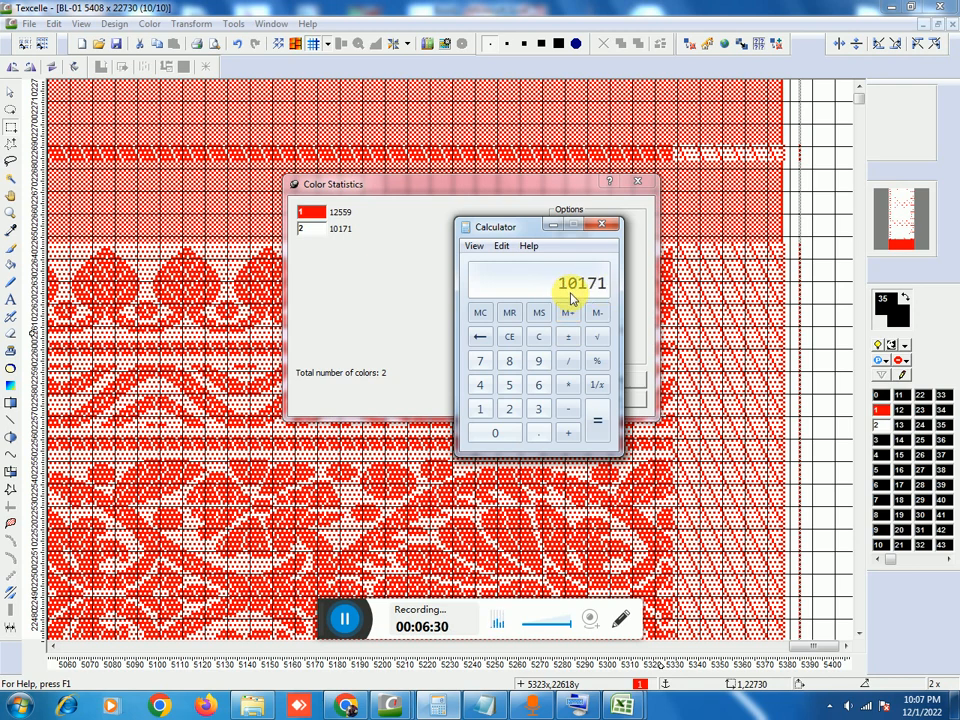
click(568, 366)
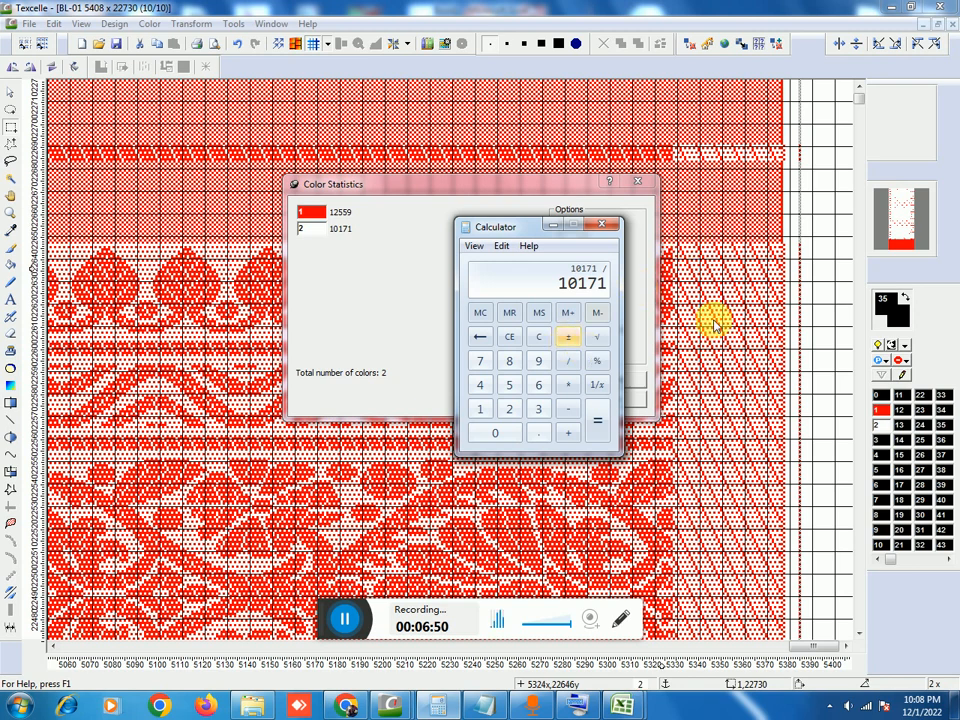
click(479, 387)
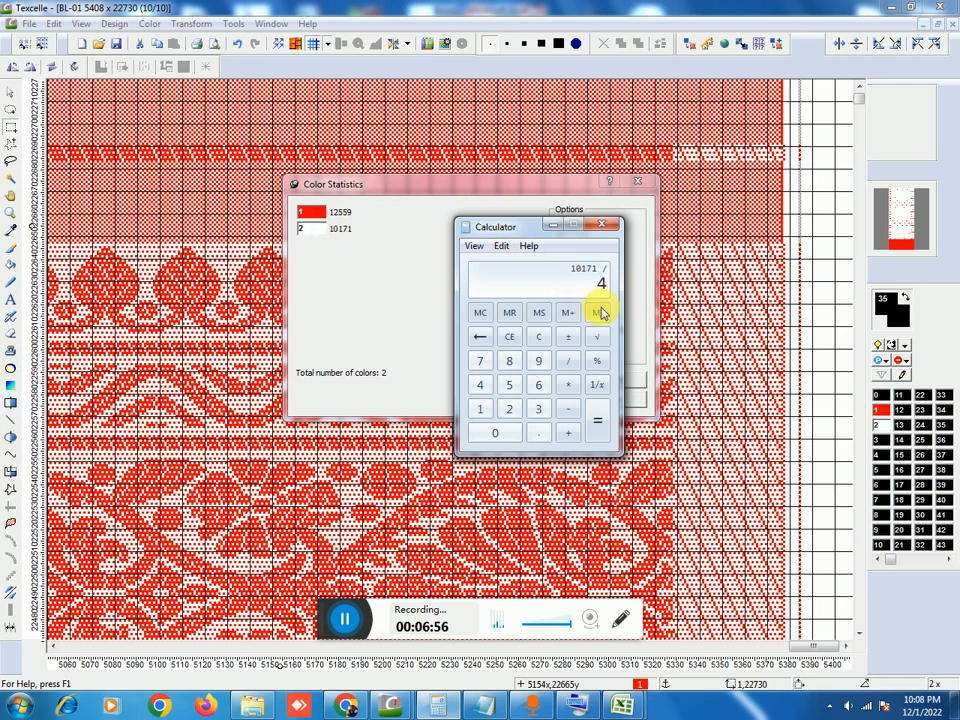
click(509, 414)
click(597, 421)
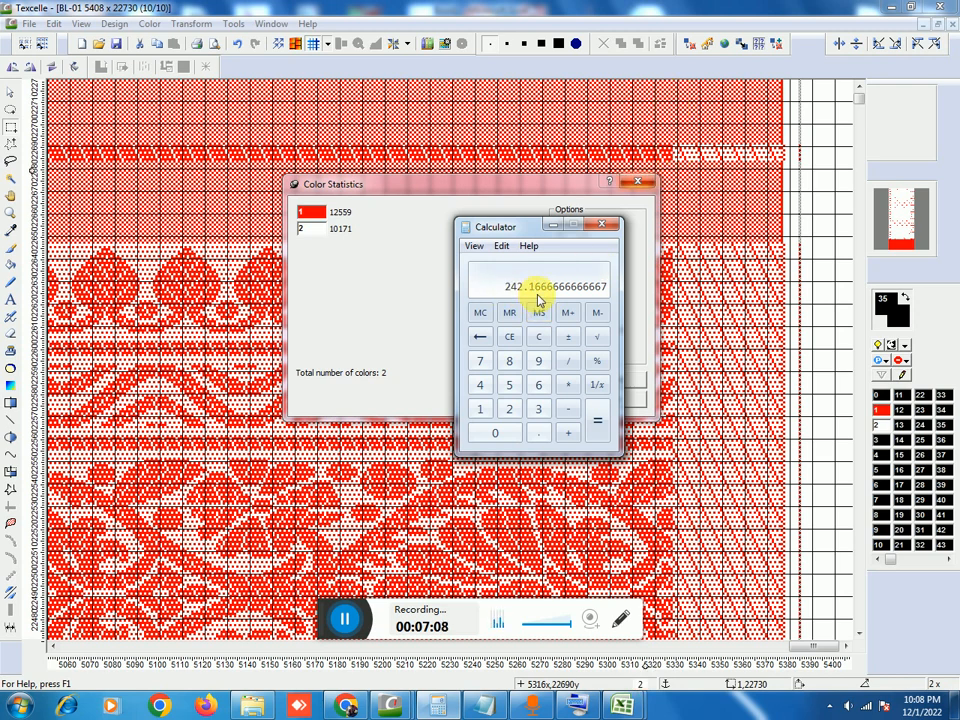
Step: Multiply the calculated length by 2.54 to convert it from inches to centimetres
click(568, 388)
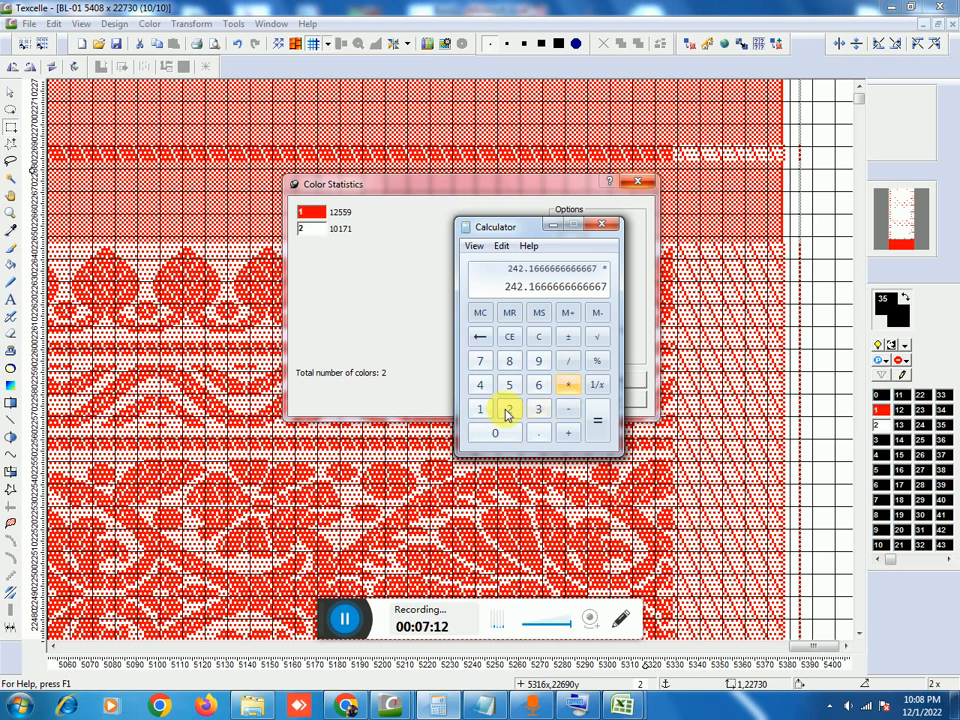
click(511, 414)
click(545, 435)
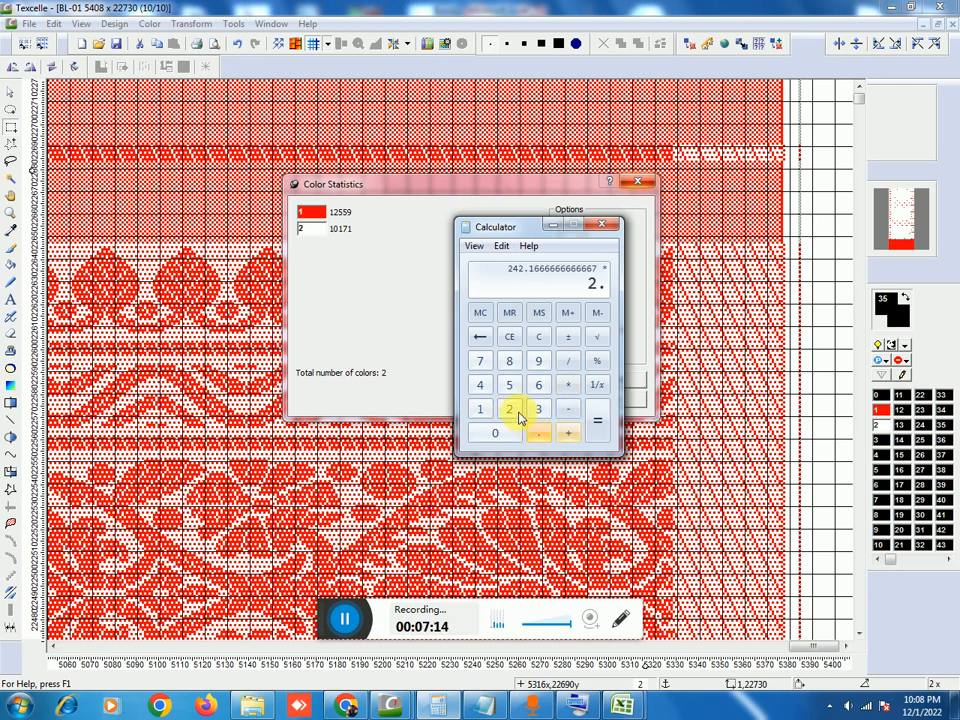
click(505, 392)
click(480, 385)
click(596, 421)
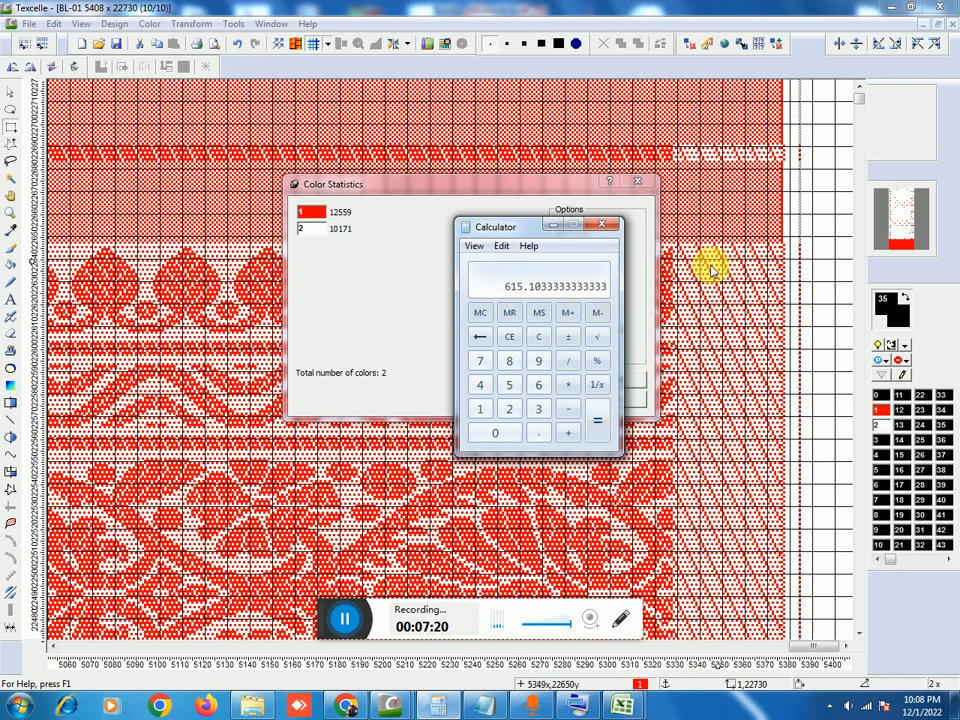
Step: Divide the centimetre length by 2.54 to convert it back to inches
click(567, 362)
click(506, 408)
click(540, 432)
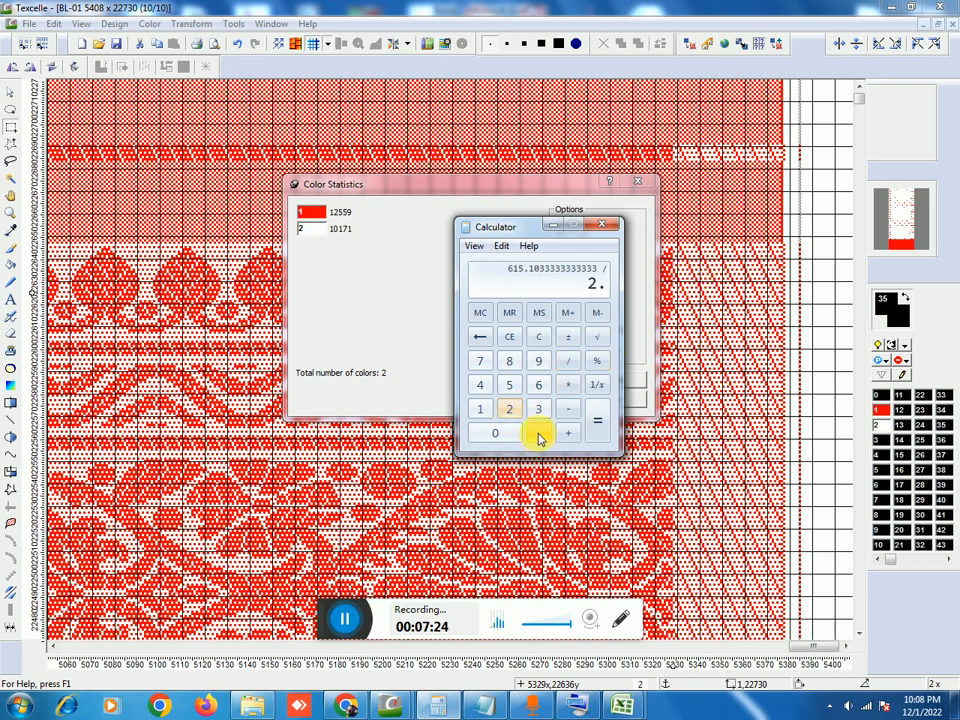
click(510, 385)
click(480, 385)
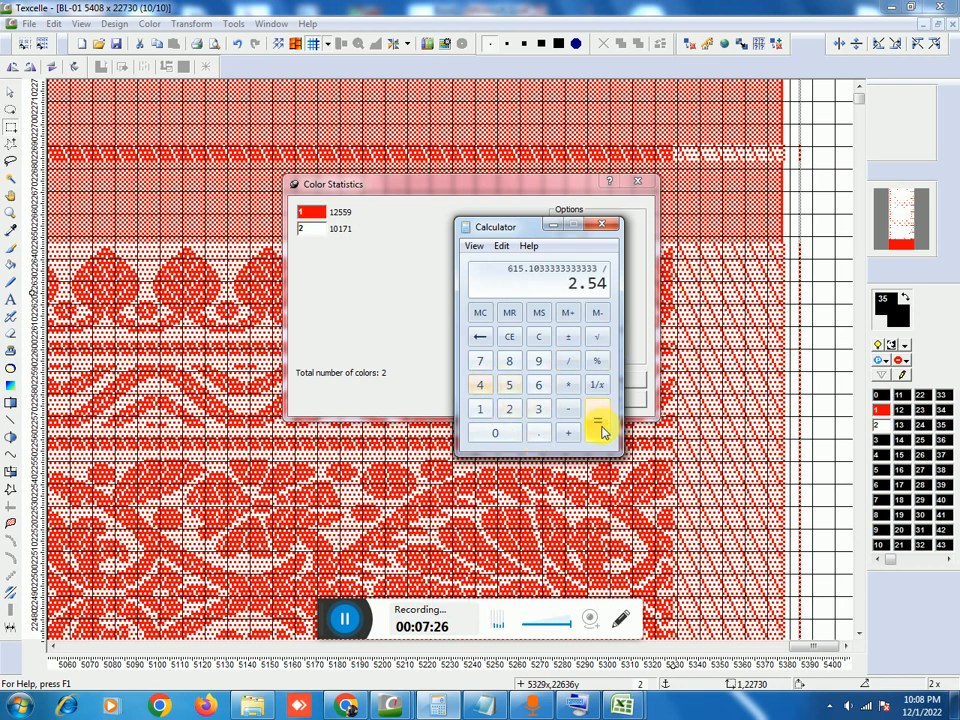
click(601, 430)
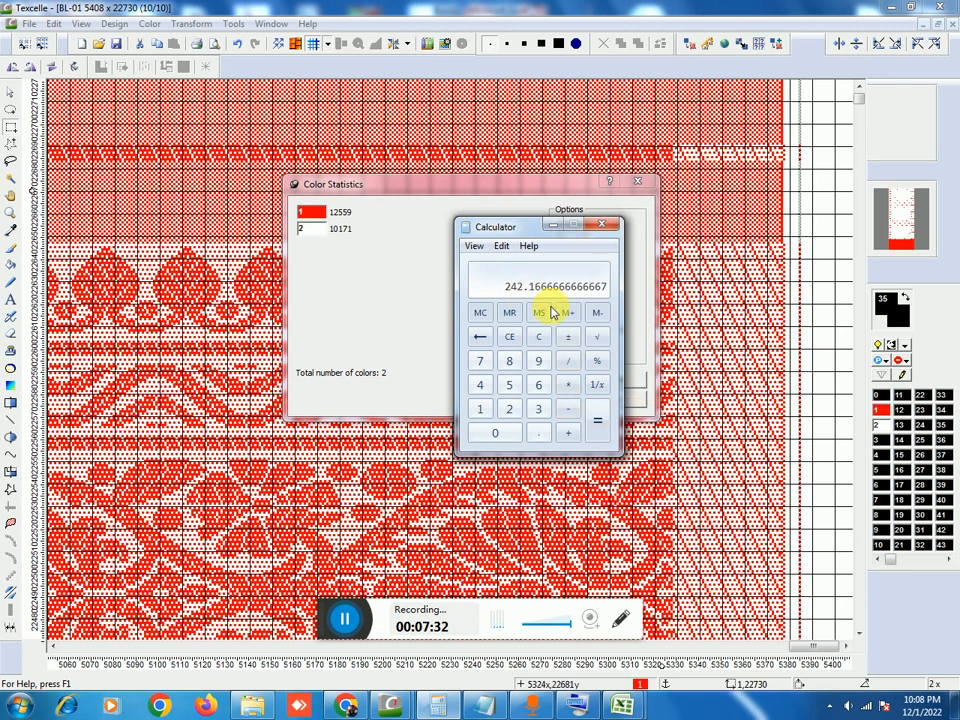
Step: Clear the calculator and recalculate the length in inches as 10171 divided by 42
click(544, 338)
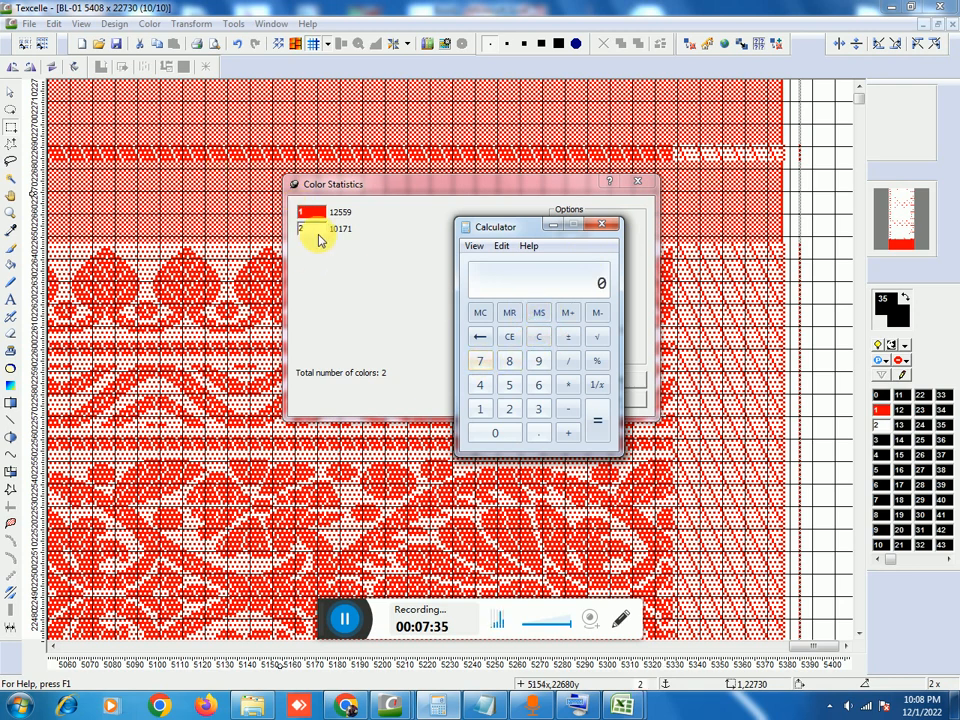
click(482, 411)
click(495, 433)
click(480, 409)
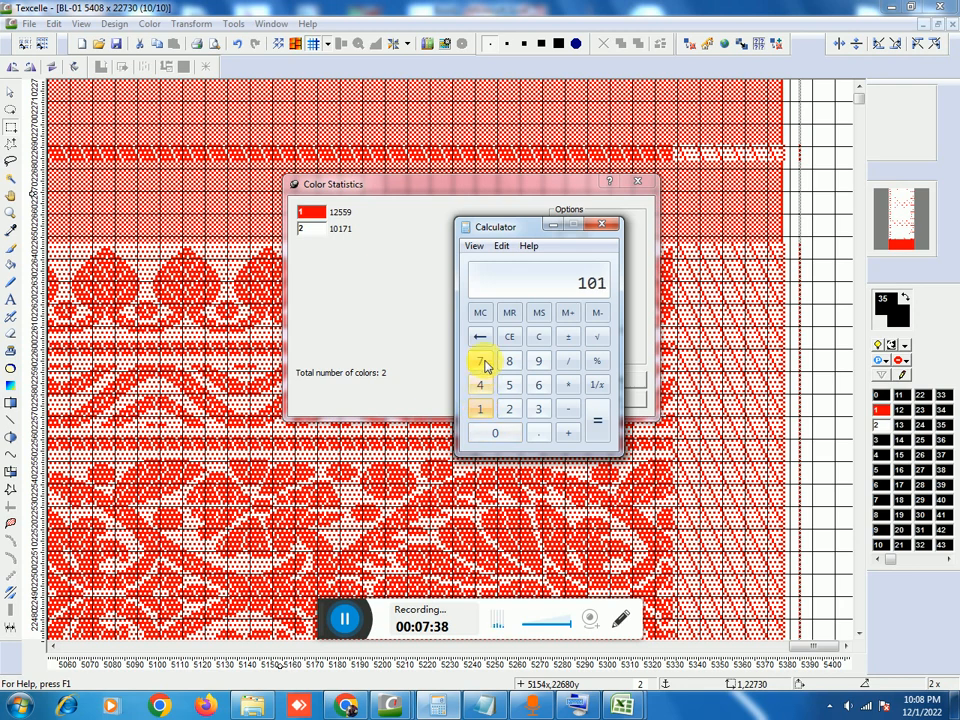
click(480, 361)
click(480, 409)
click(567, 361)
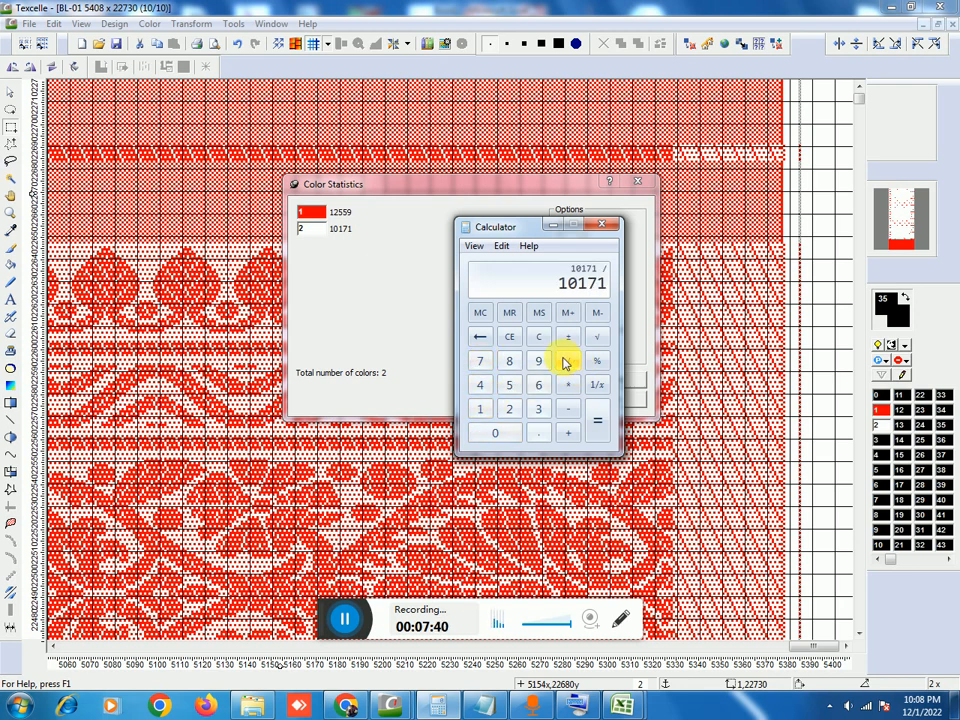
click(486, 390)
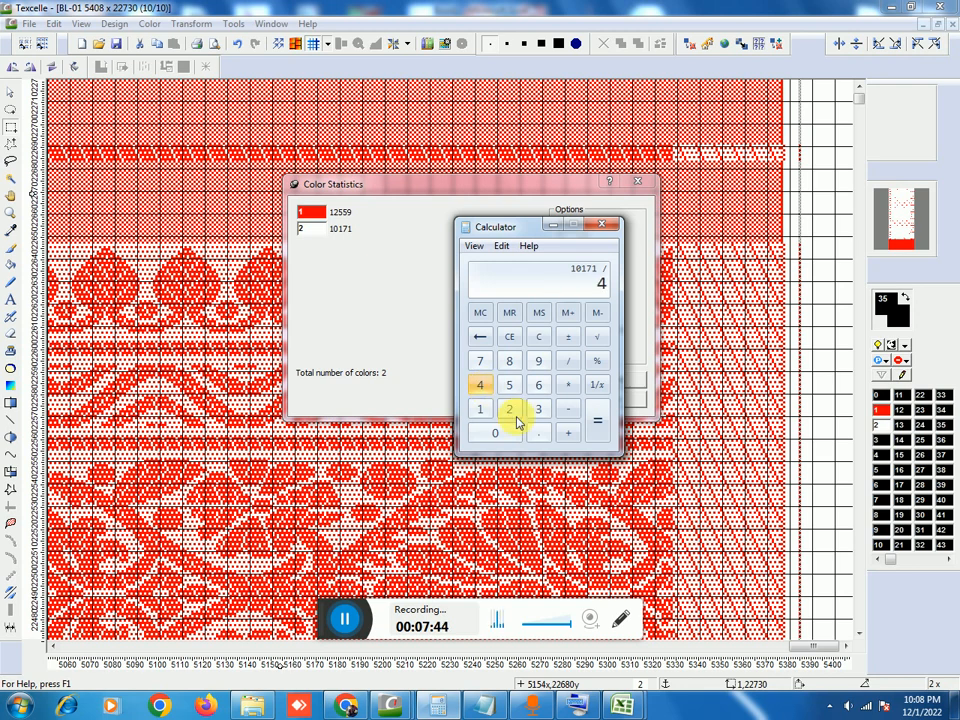
click(509, 409)
click(598, 410)
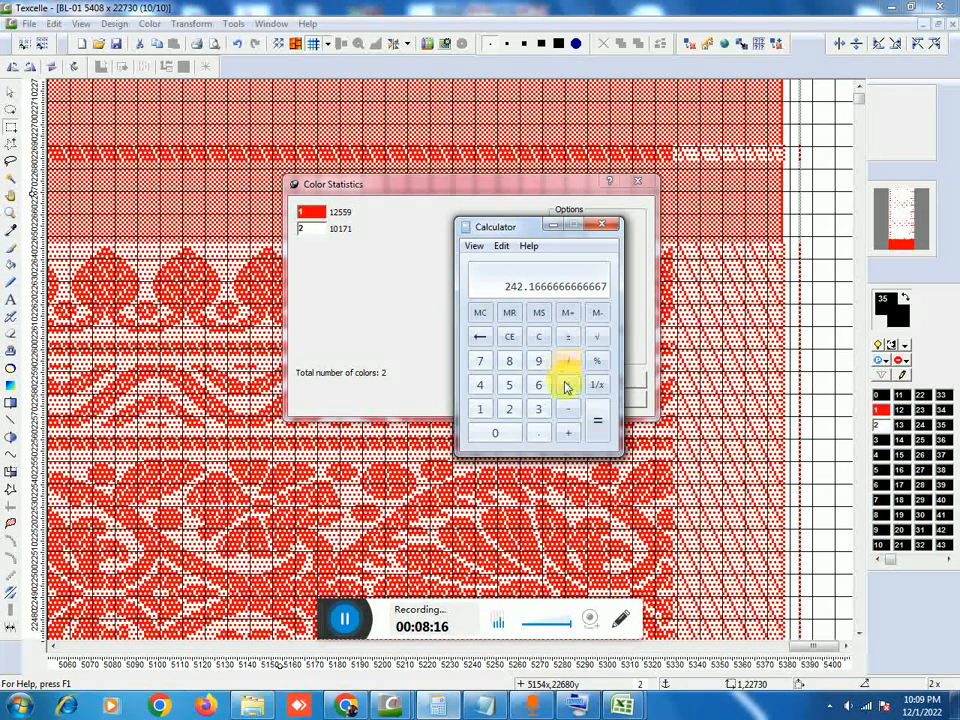
Step: Clear the calculator and divide the design's total of 22730 picks by the 242.16 inch length for the average picks per inch
click(539, 338)
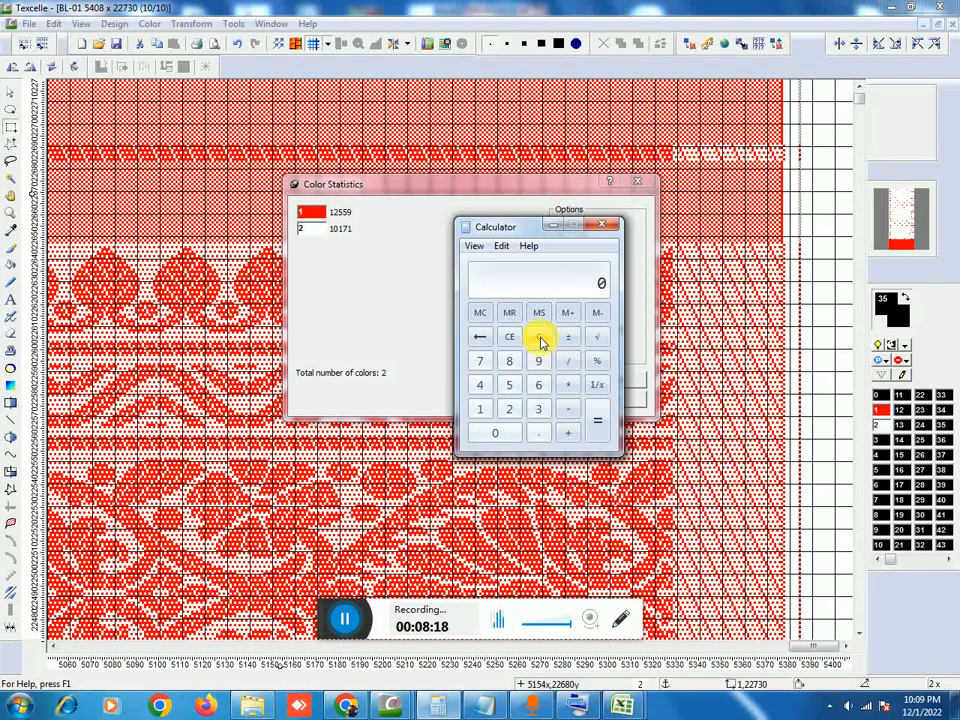
click(135, 15)
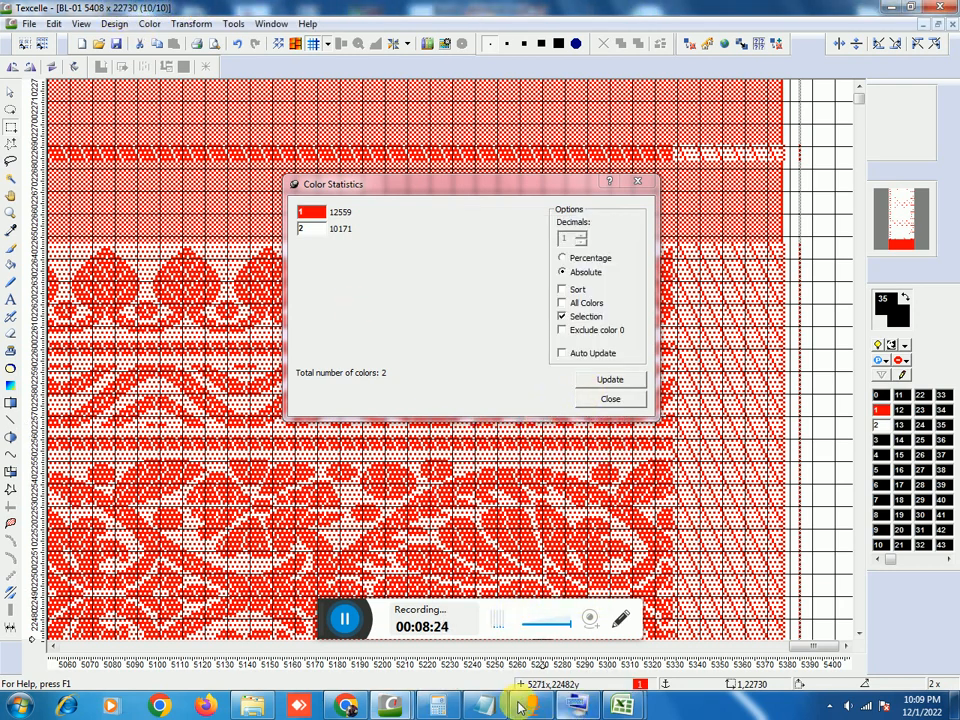
click(577, 705)
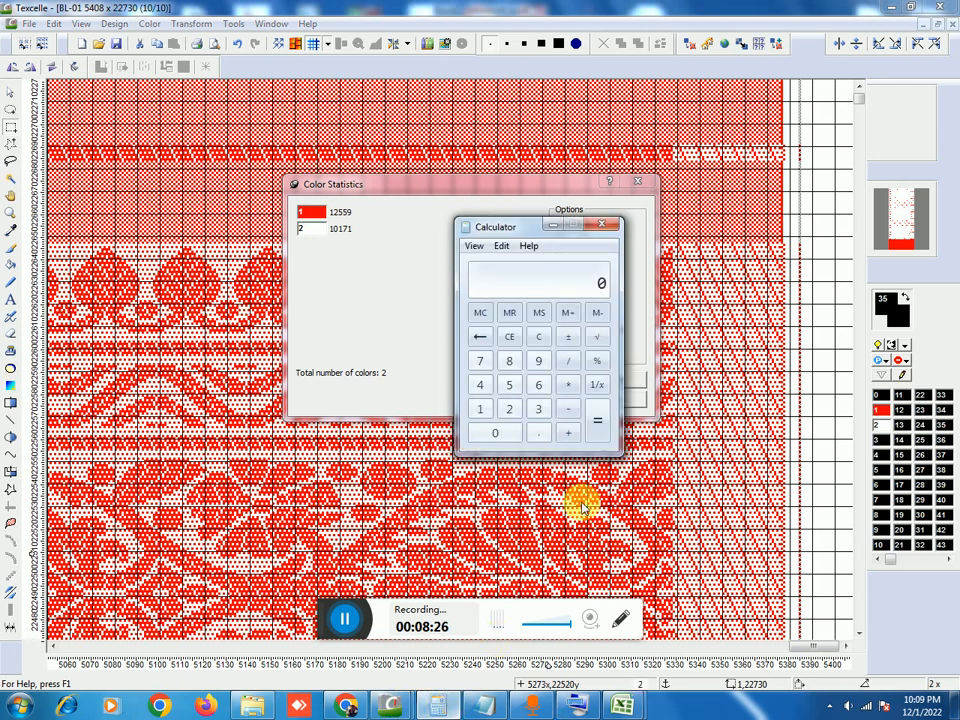
click(510, 410)
click(480, 360)
click(538, 408)
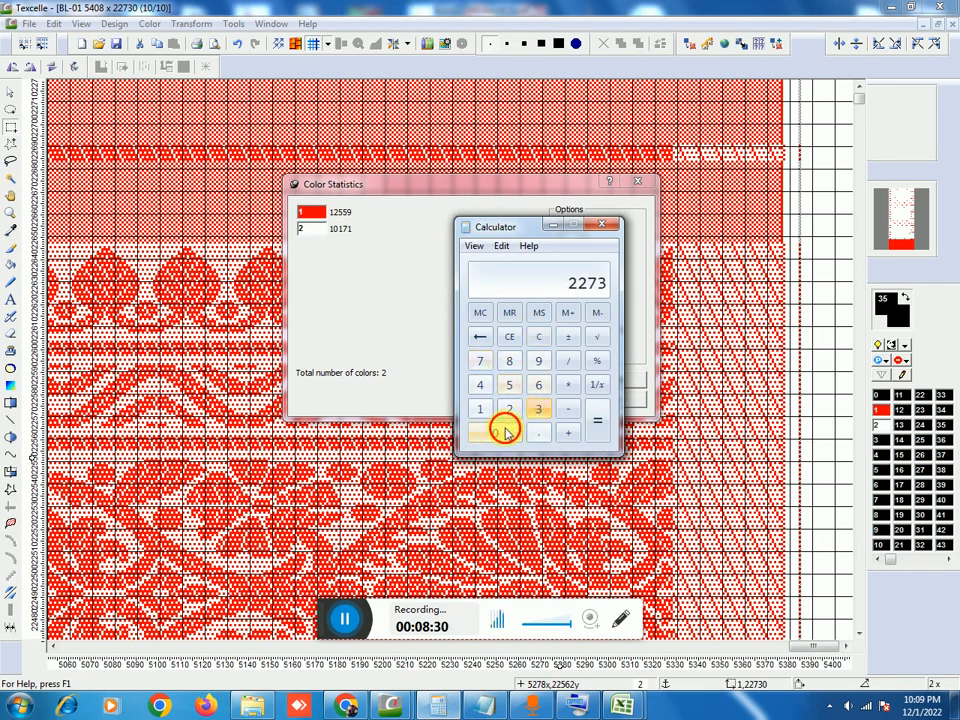
click(505, 431)
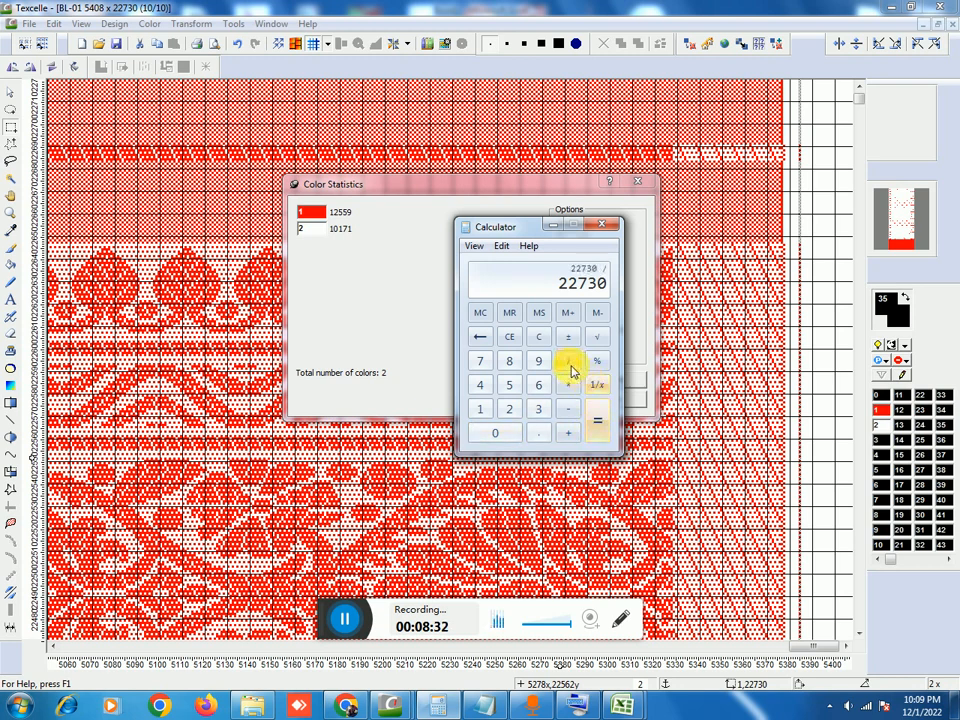
click(511, 415)
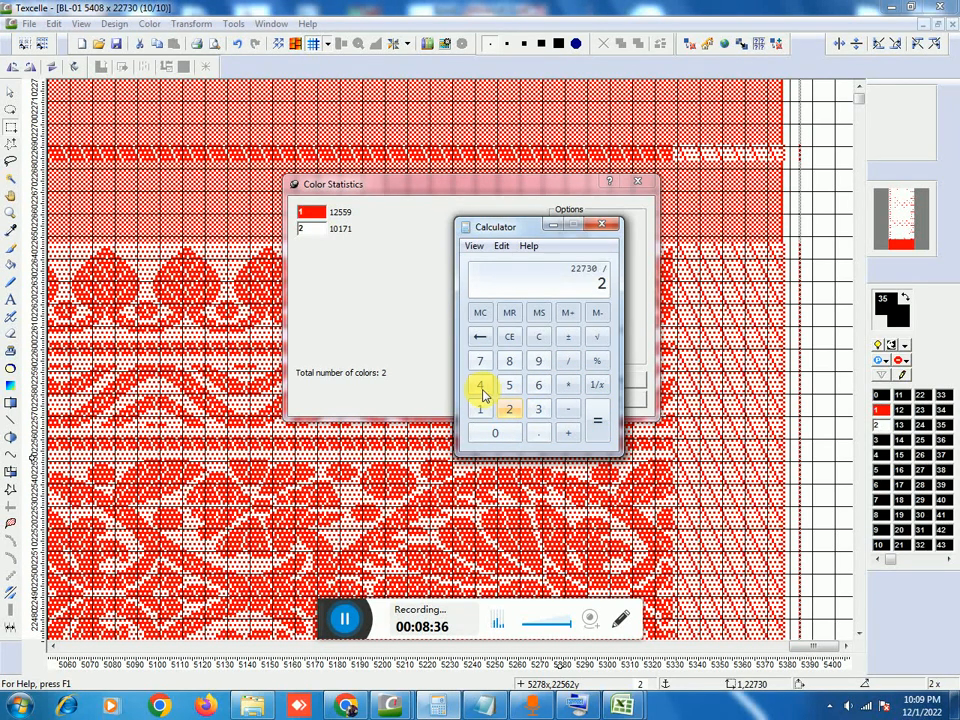
click(481, 388)
click(509, 410)
click(538, 433)
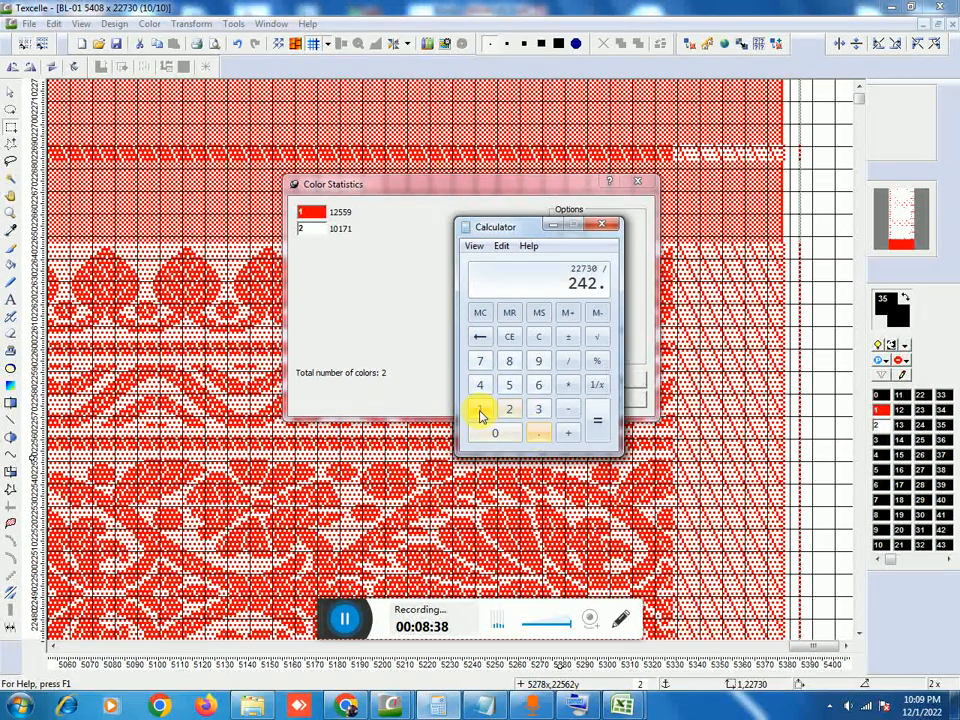
click(481, 412)
click(539, 386)
click(602, 424)
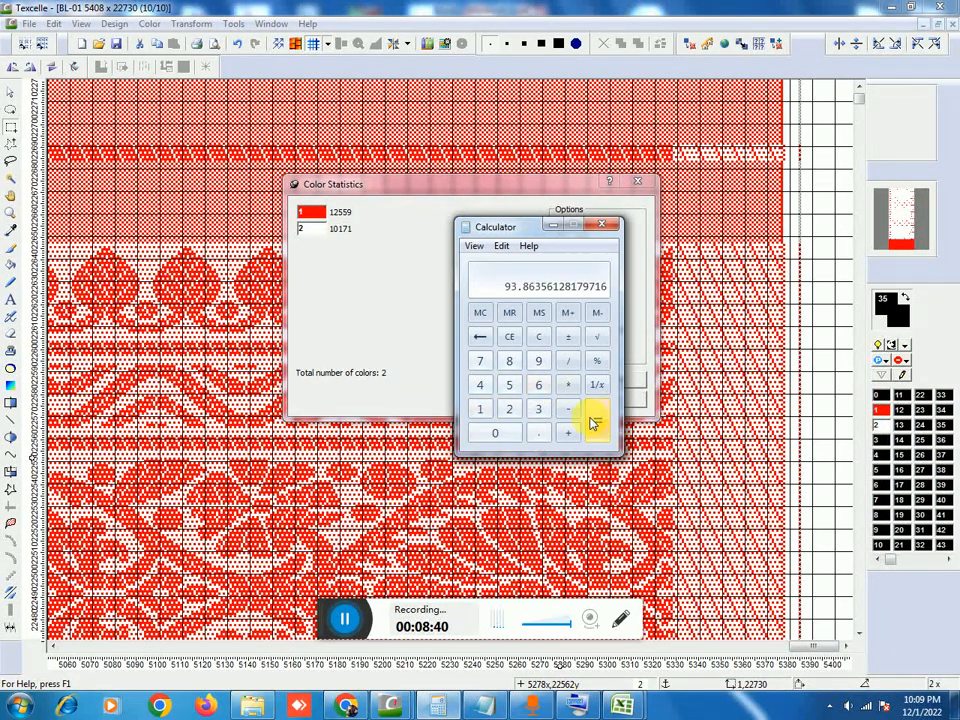
Step: Clear the calculator and recalculate the average picks per inch as 22730 divided by 242.16
click(541, 310)
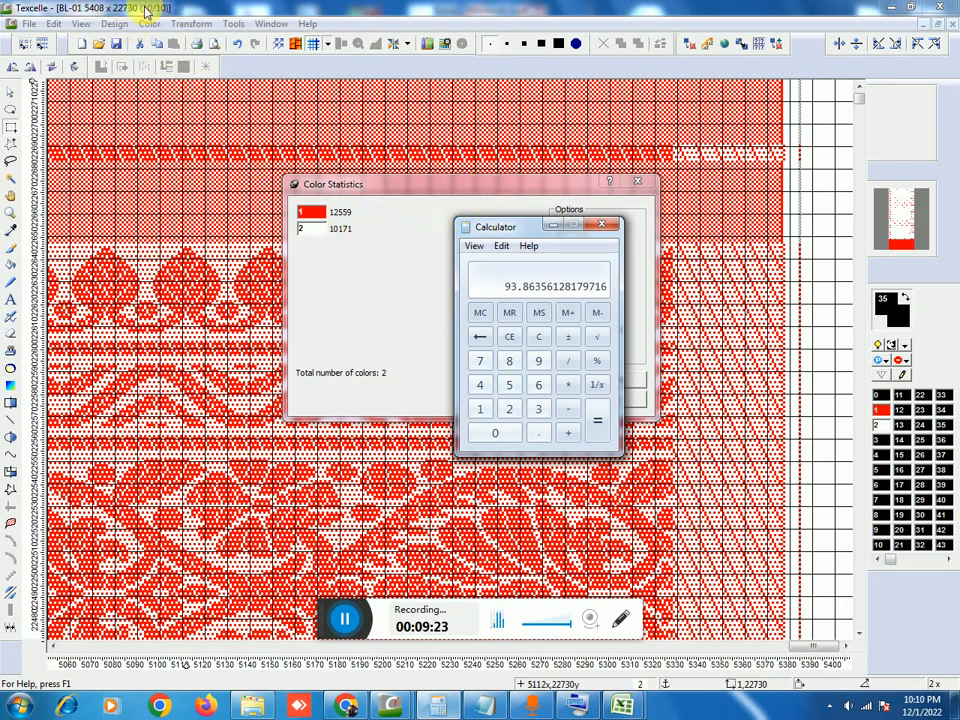
click(540, 337)
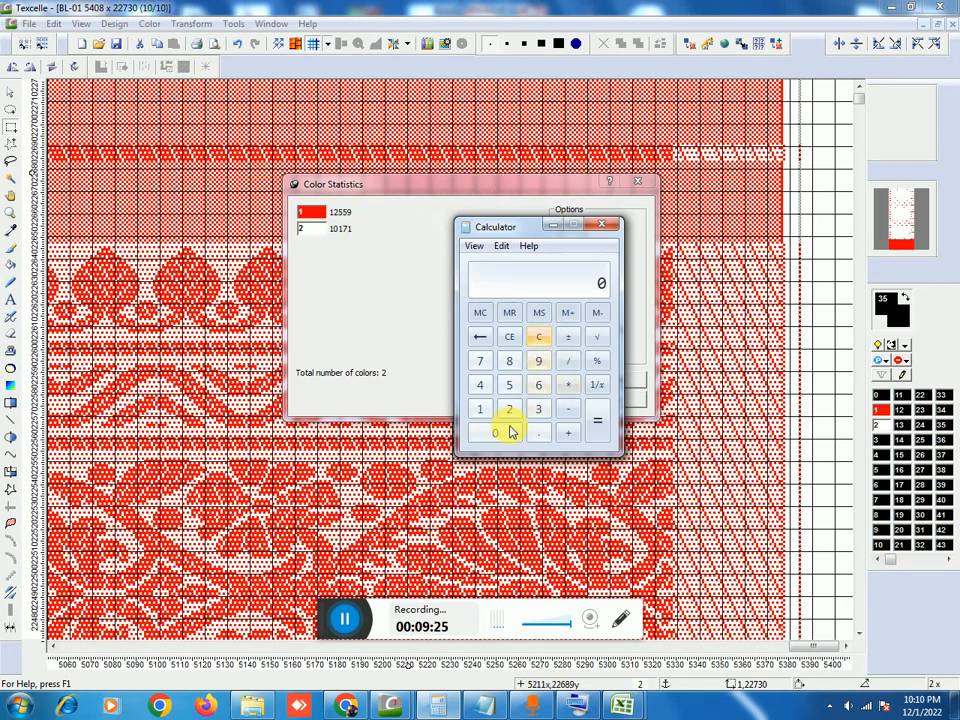
double_click(509, 408)
click(481, 362)
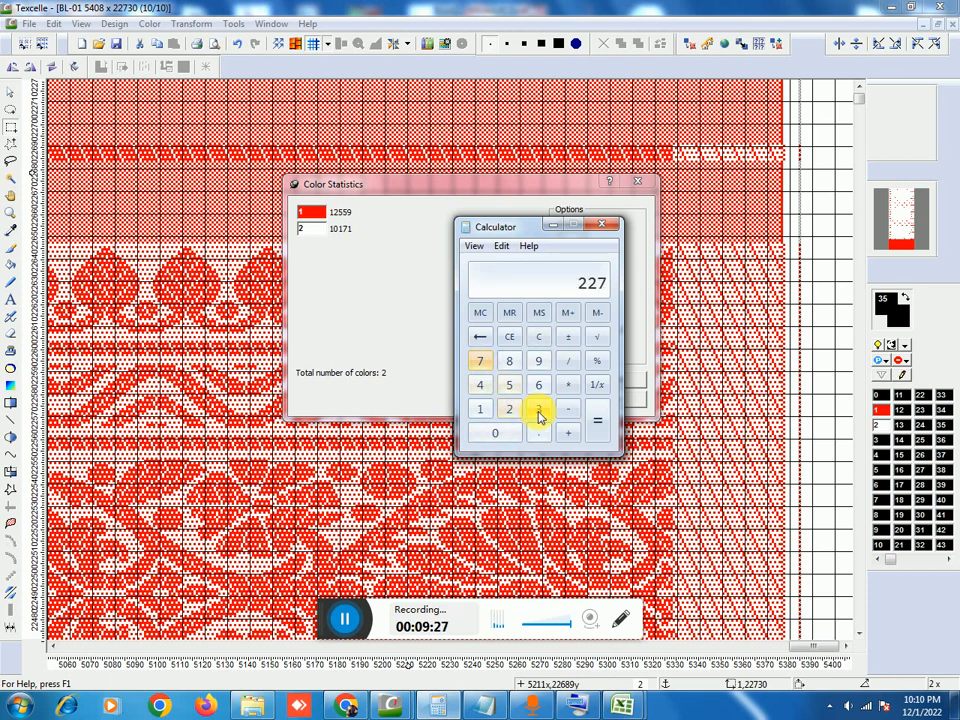
click(538, 409)
key(0)
click(568, 362)
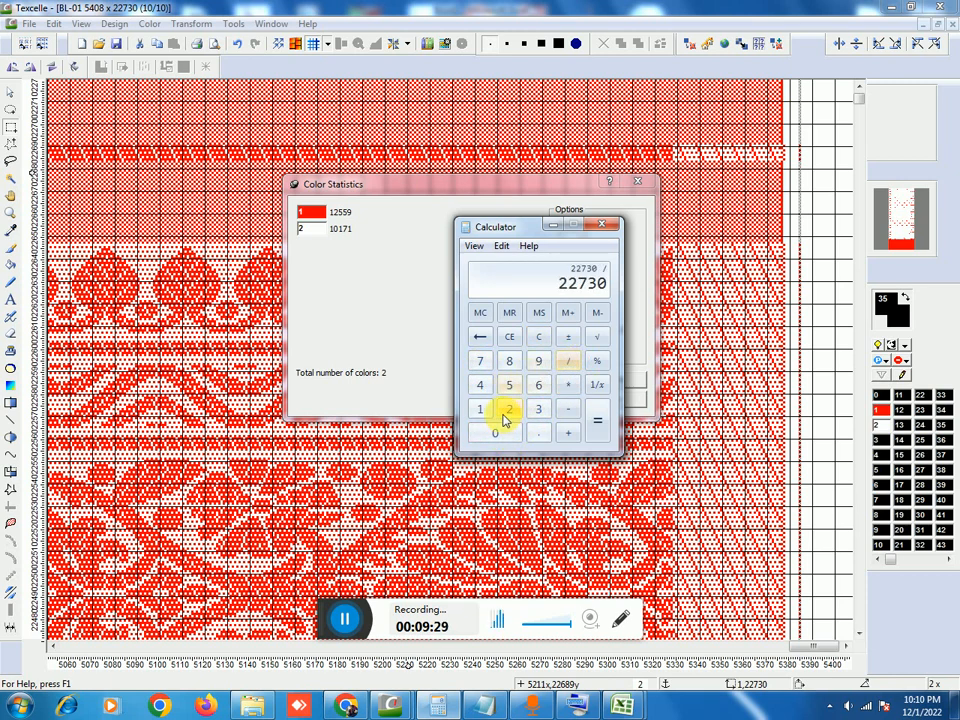
text(242)
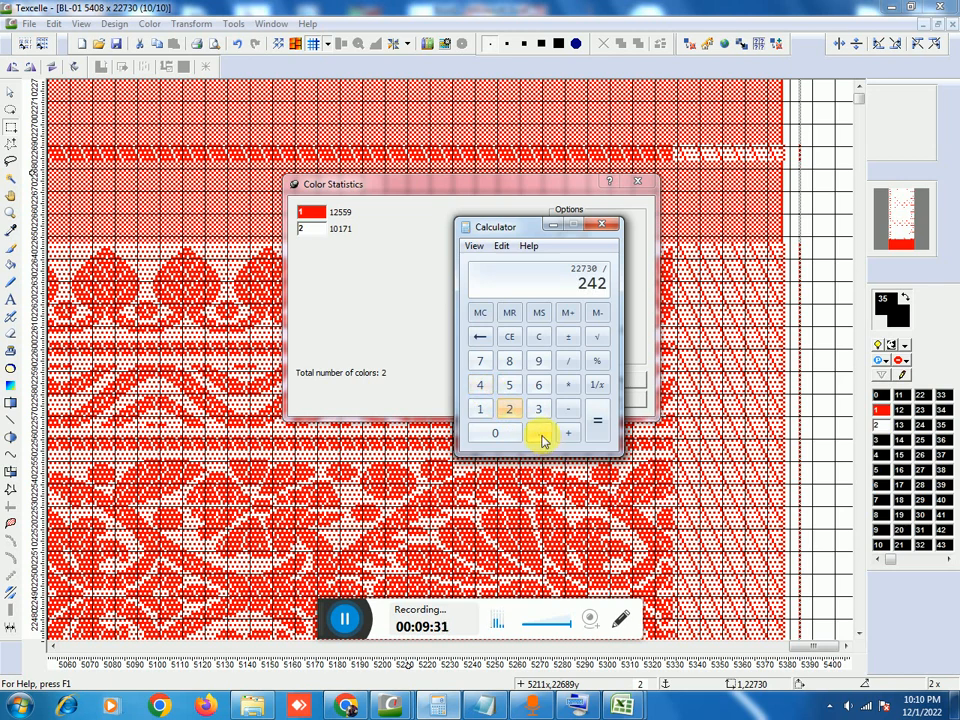
click(535, 432)
click(480, 408)
click(539, 387)
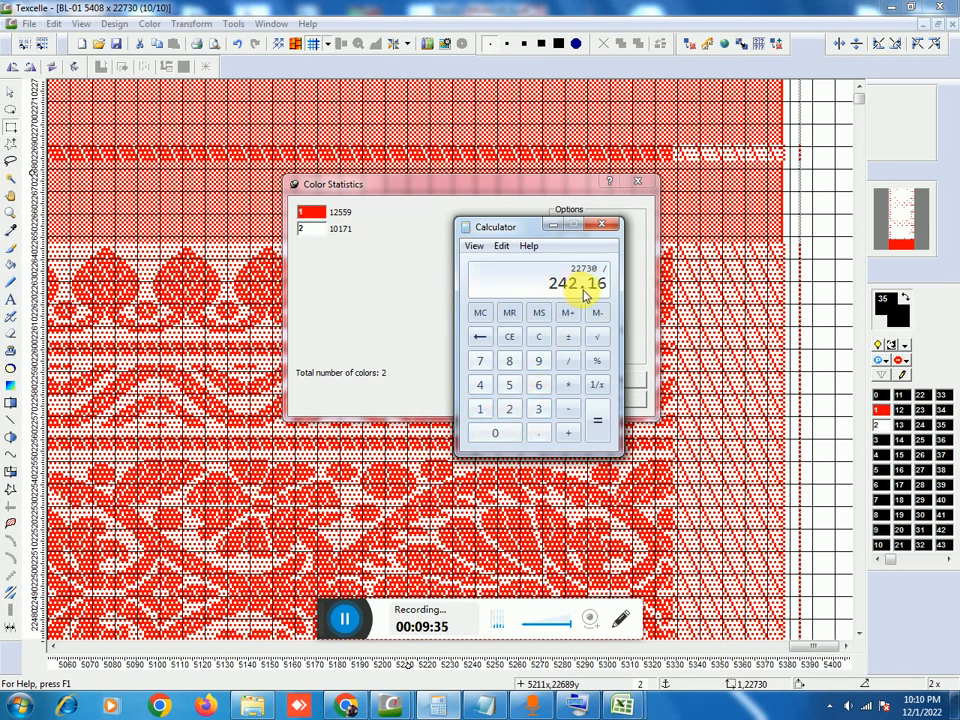
click(597, 421)
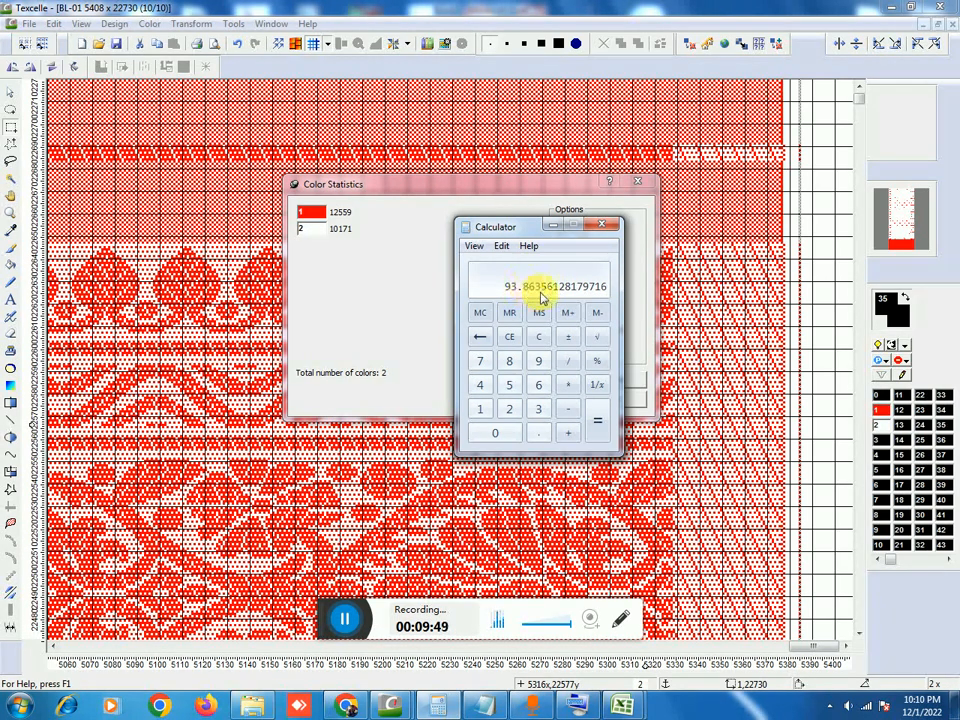
Step: Minimize the calculator, switch to the Excel workbook and enter "AVERAGE PCKS OF SAAREE 94" in cell A5
click(551, 229)
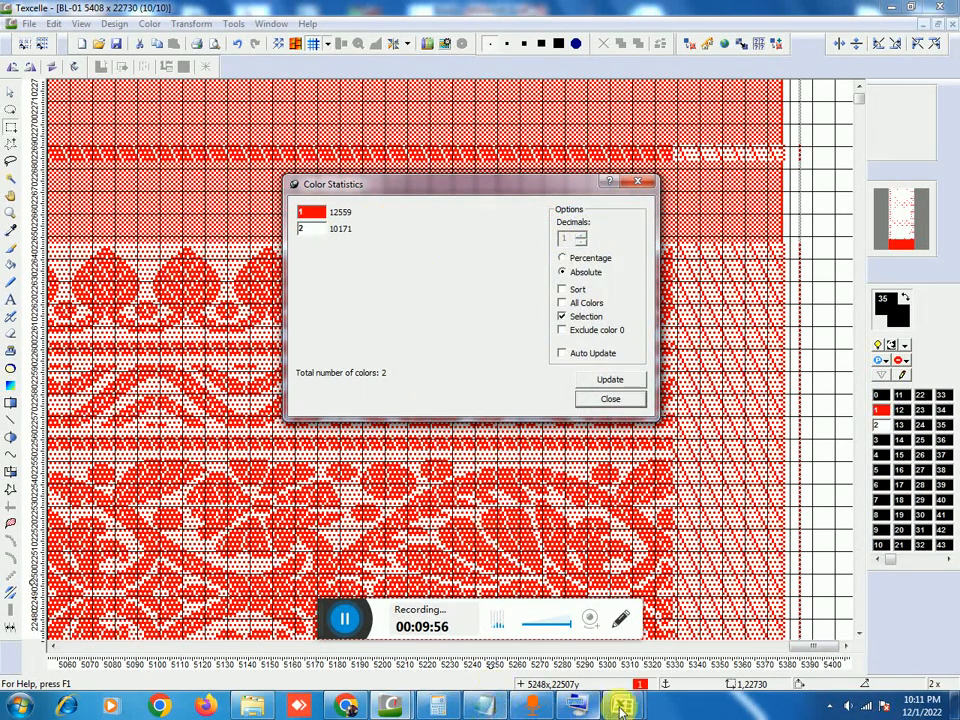
mouse_move(622, 706)
click(547, 632)
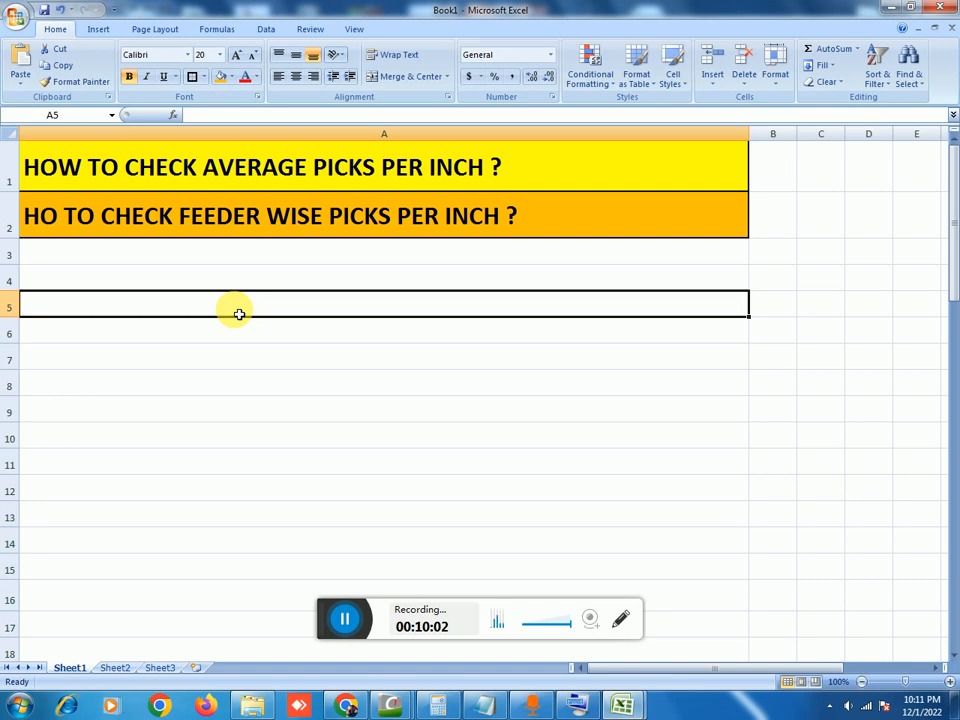
text(AVERAGE PCKS  OF SAAREE 94)
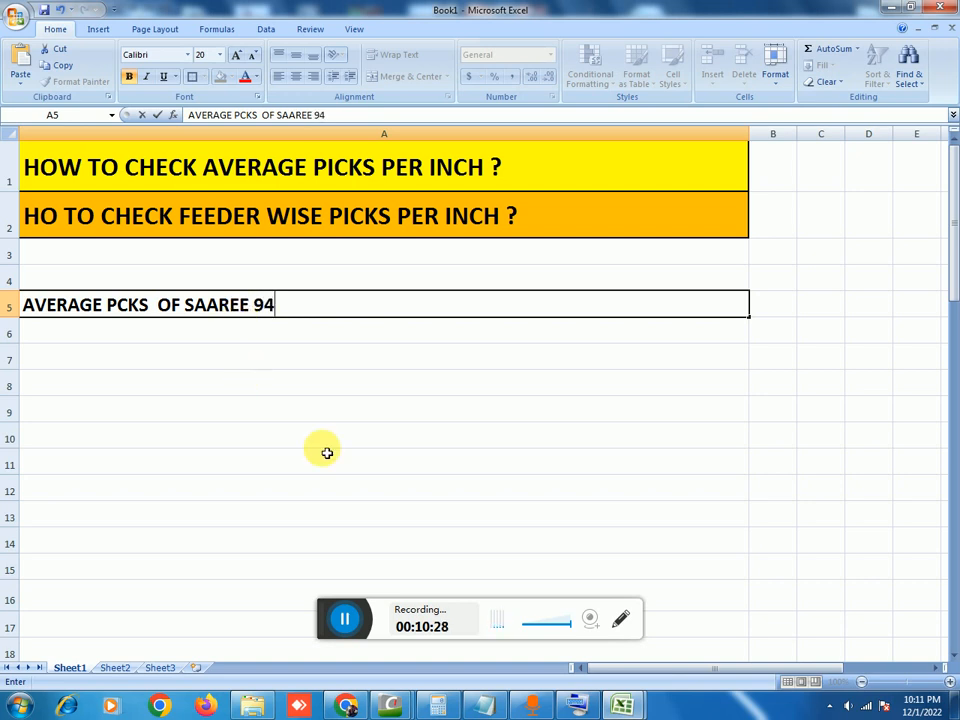
click(347, 412)
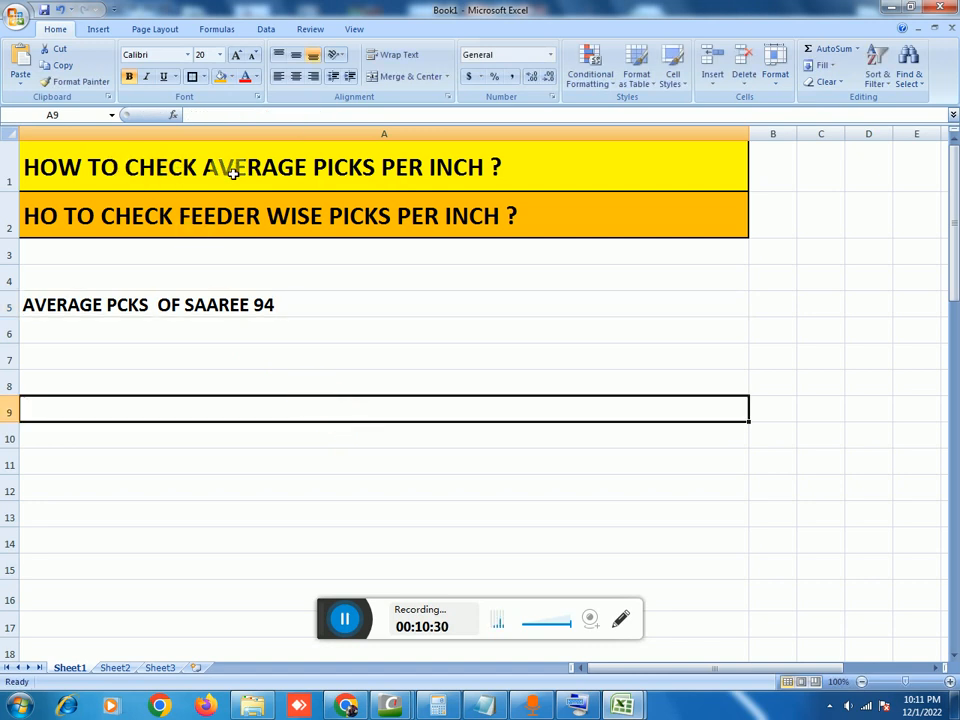
click(133, 305)
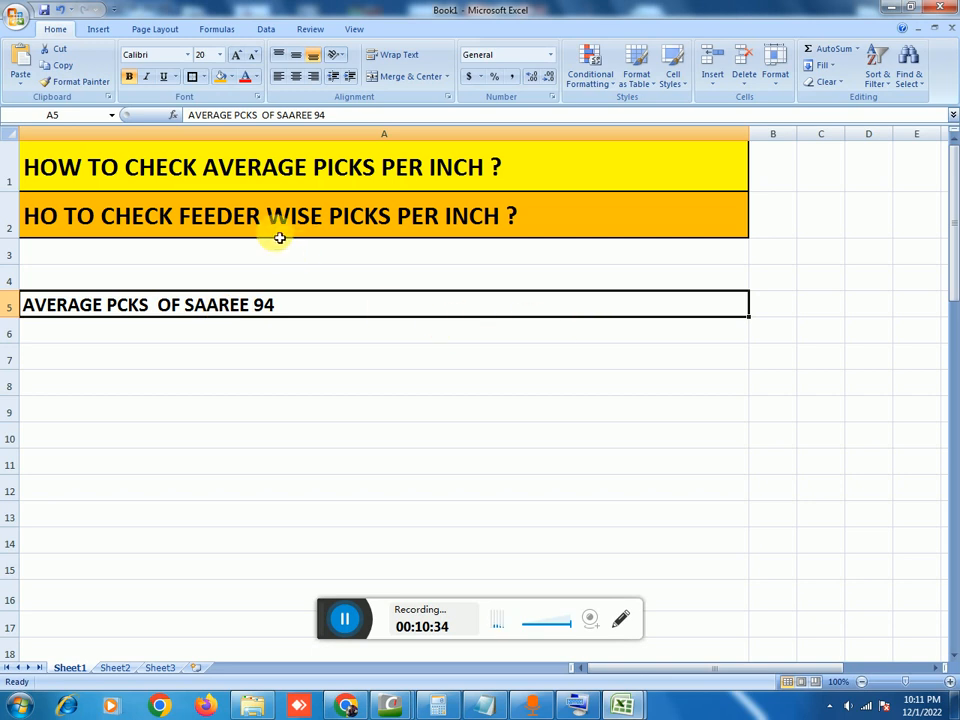
click(153, 215)
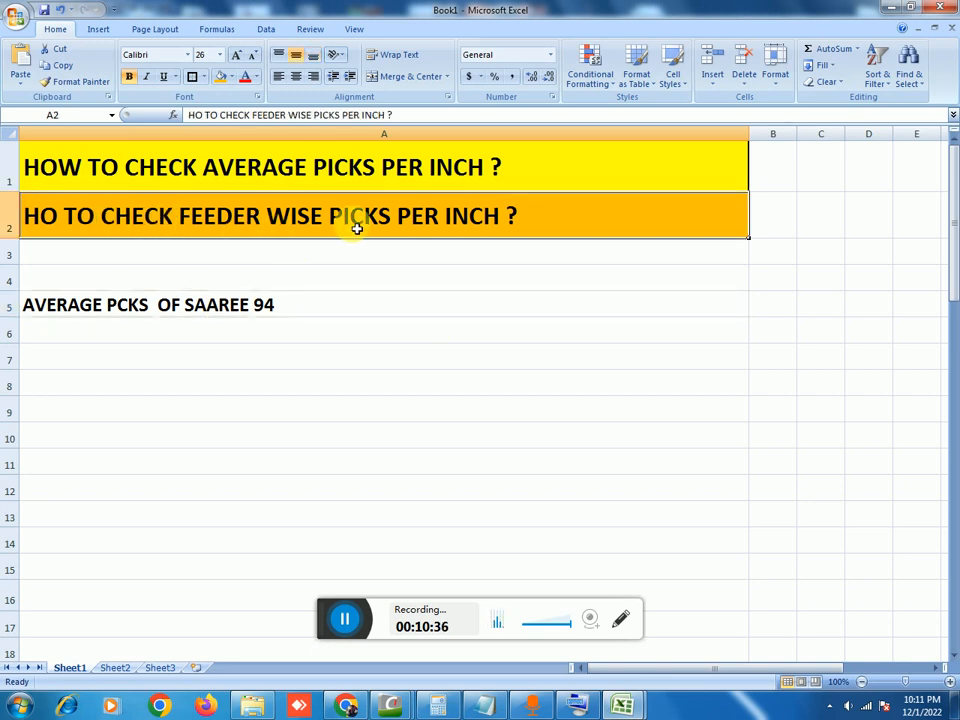
click(262, 308)
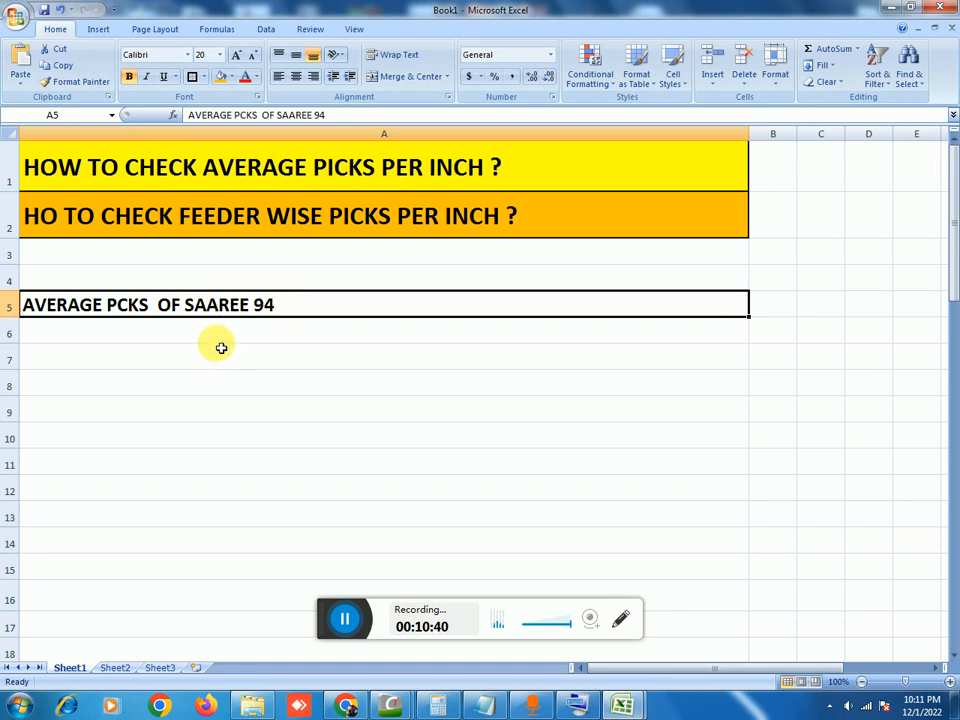
Step: Enter the numbers 1, 2 and 3 in cells A7 to A9, one per row
click(111, 362)
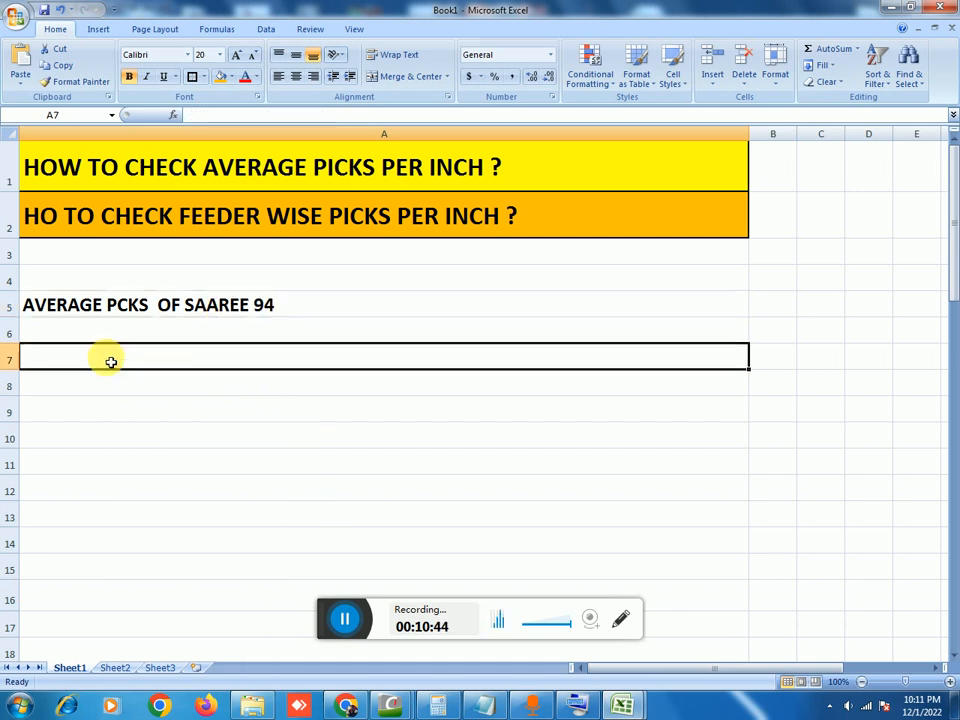
text(1)
key(Return)
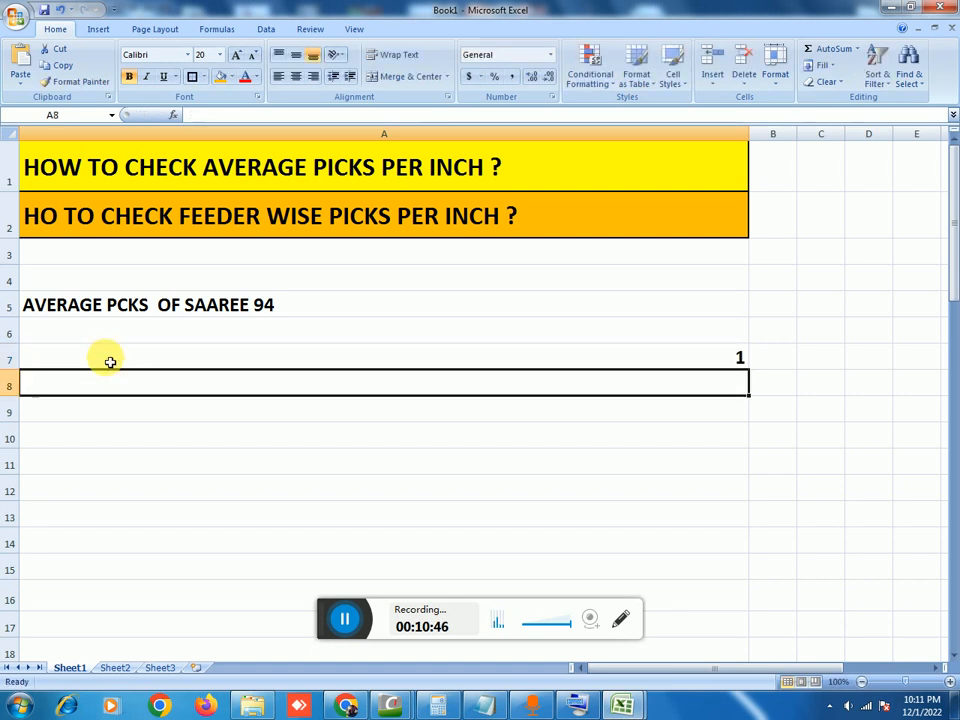
text(2)
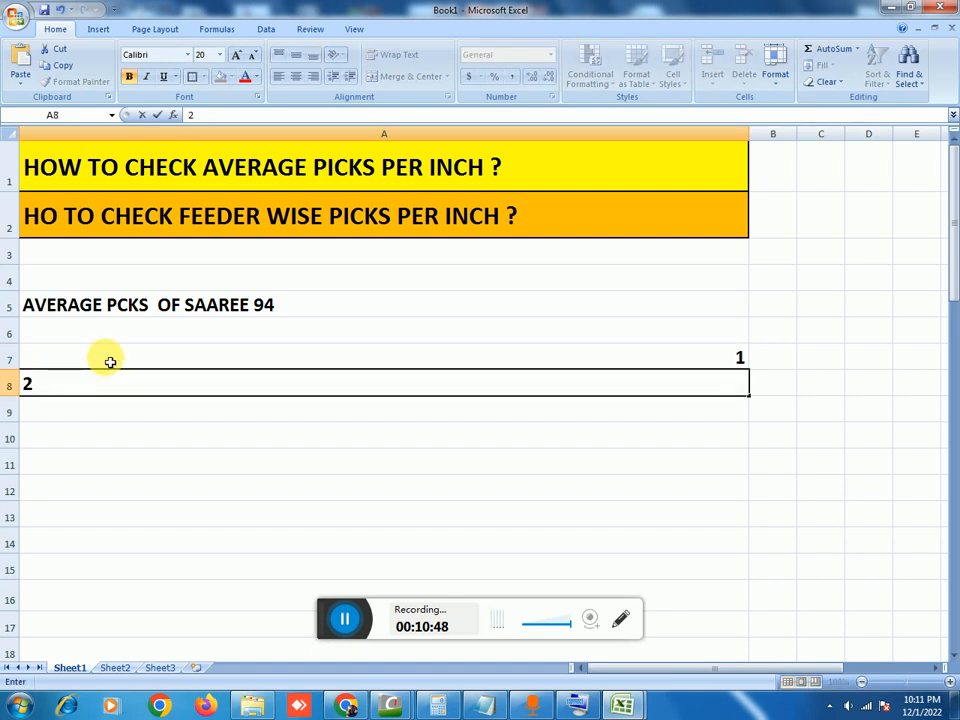
key(Return)
text(3)
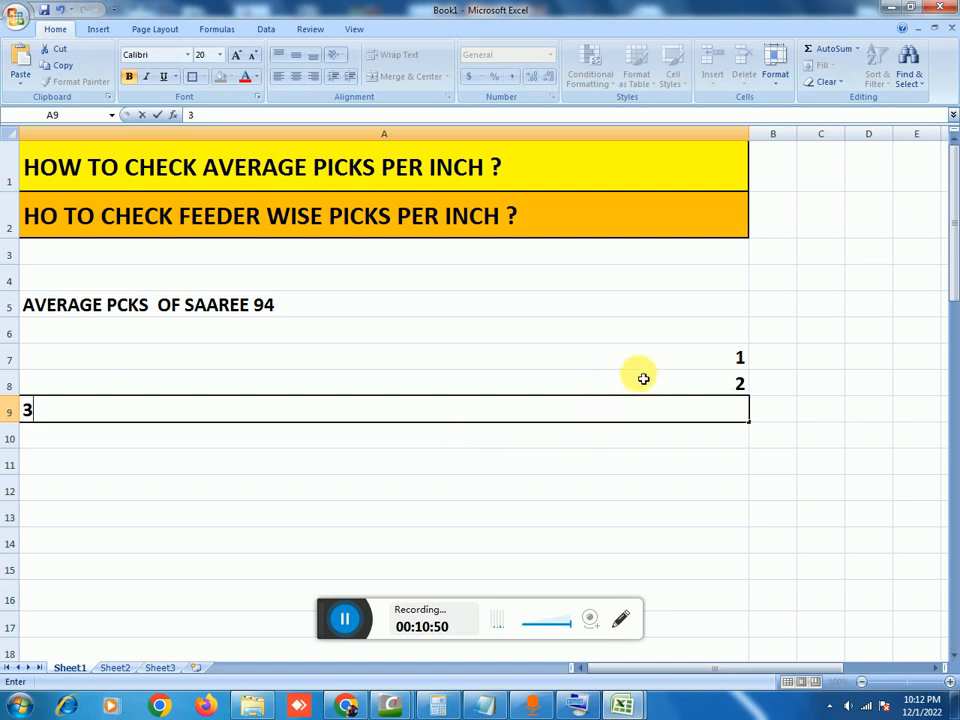
Step: Left-align the numbers in cells A7 to A9
drag(643, 358, 643, 400)
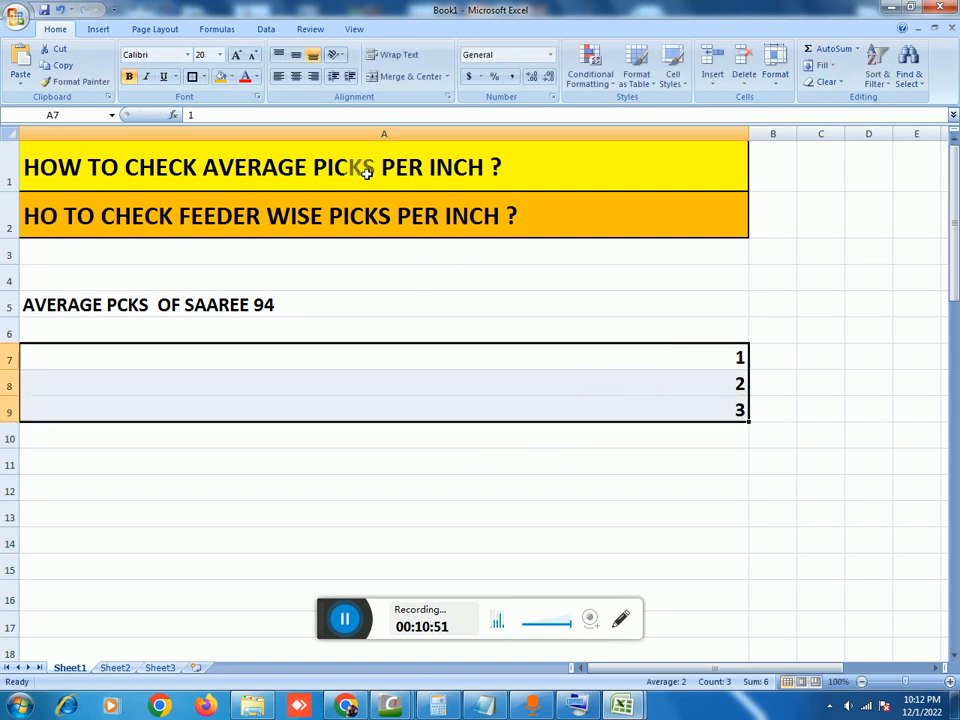
click(279, 77)
click(151, 368)
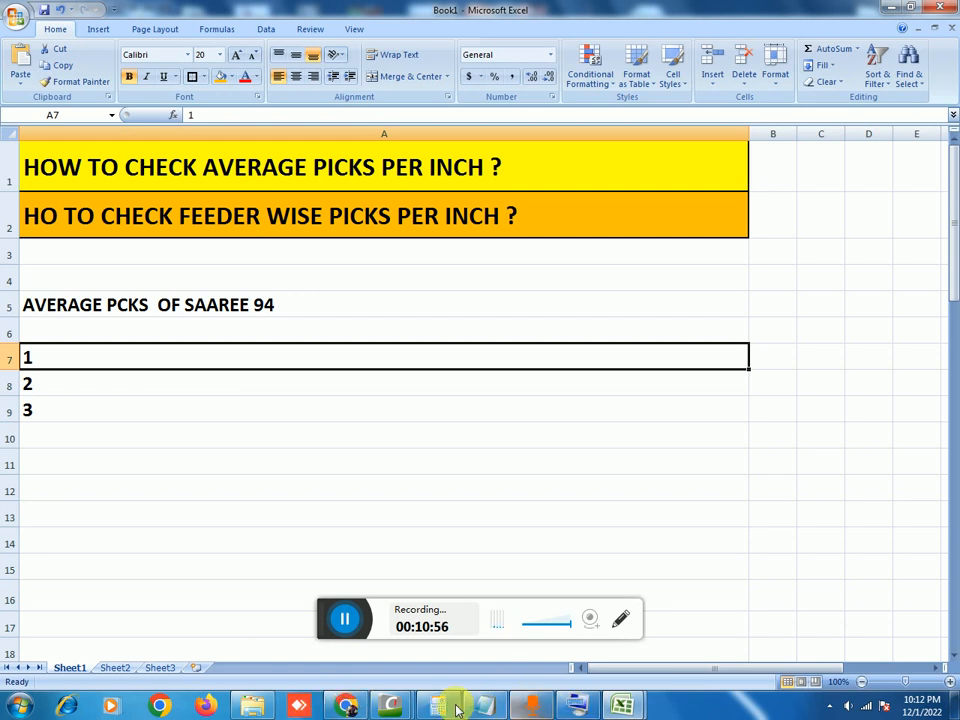
Step: Switch to the BL-01 design in Texcelle and close the color statistics
mouse_move(393, 707)
click(332, 636)
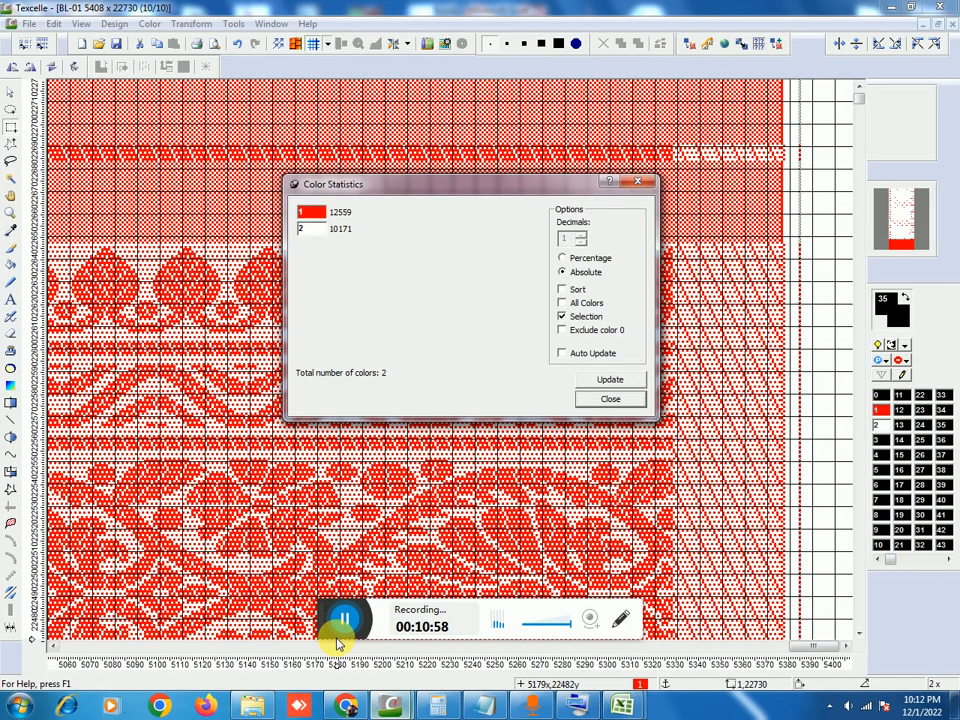
click(610, 399)
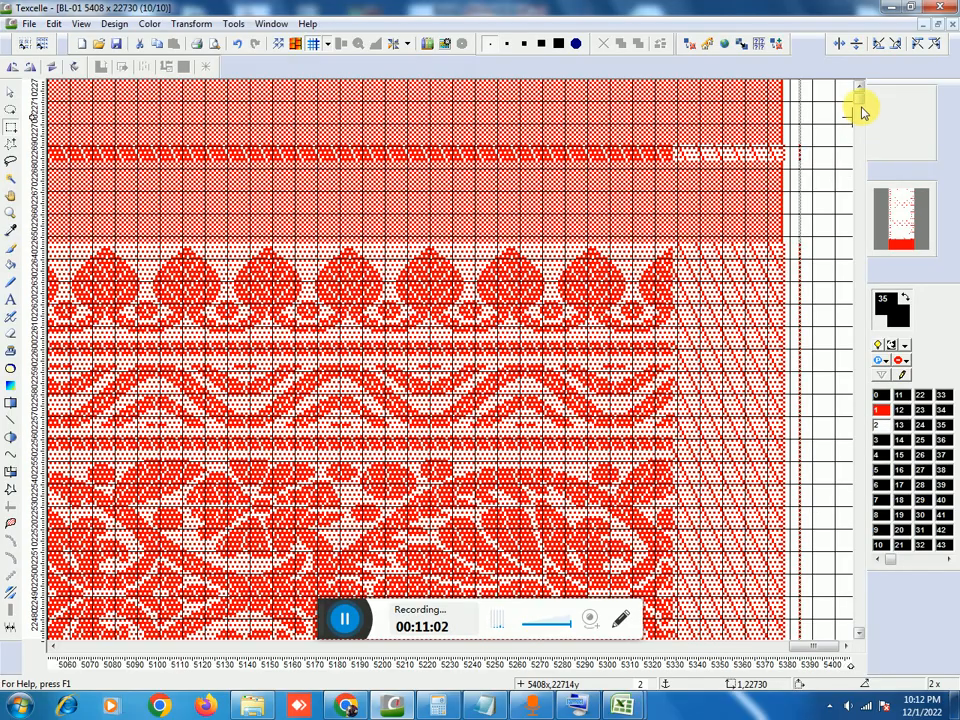
Step: Start a rectangular selection at row 1 of control column 5377 and extend it up to row 22730
drag(857, 100, 858, 613)
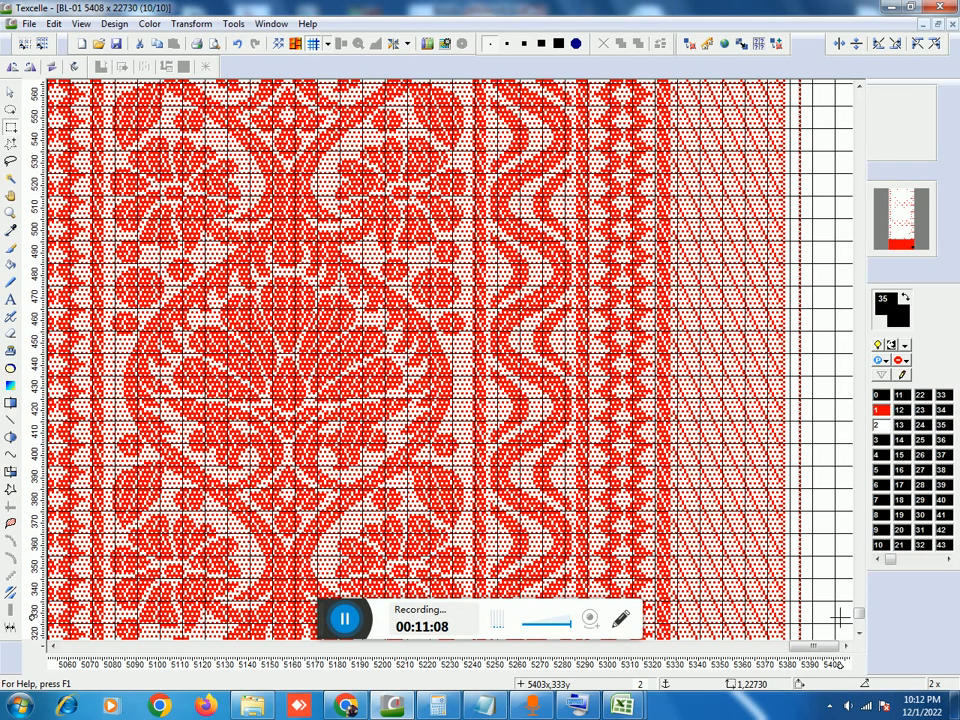
scroll(803, 614, up, 4)
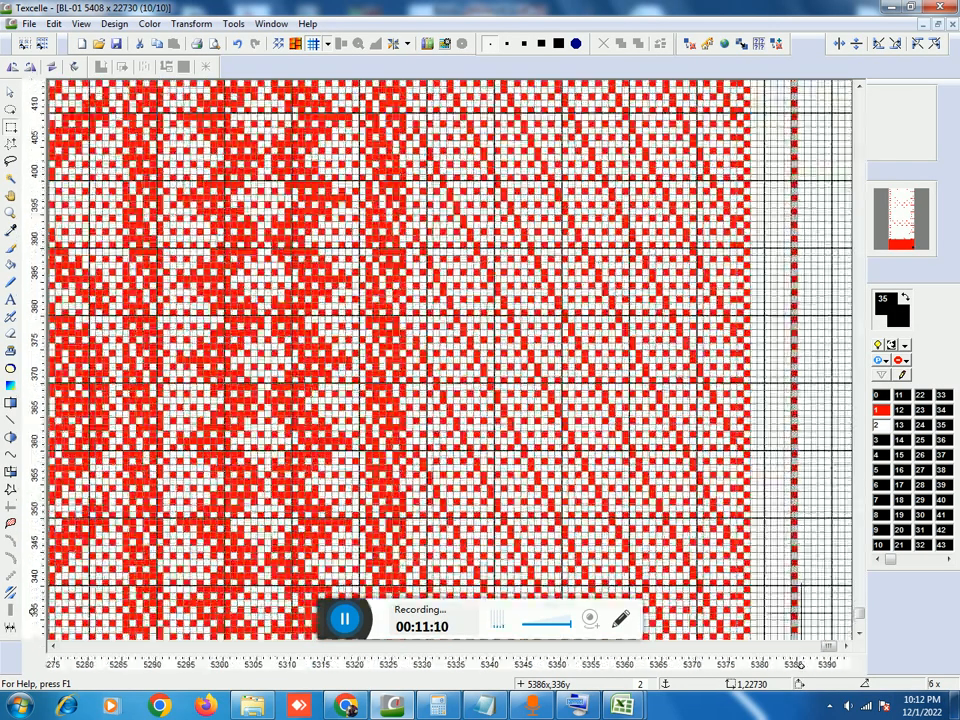
drag(860, 612, 858, 640)
click(755, 630)
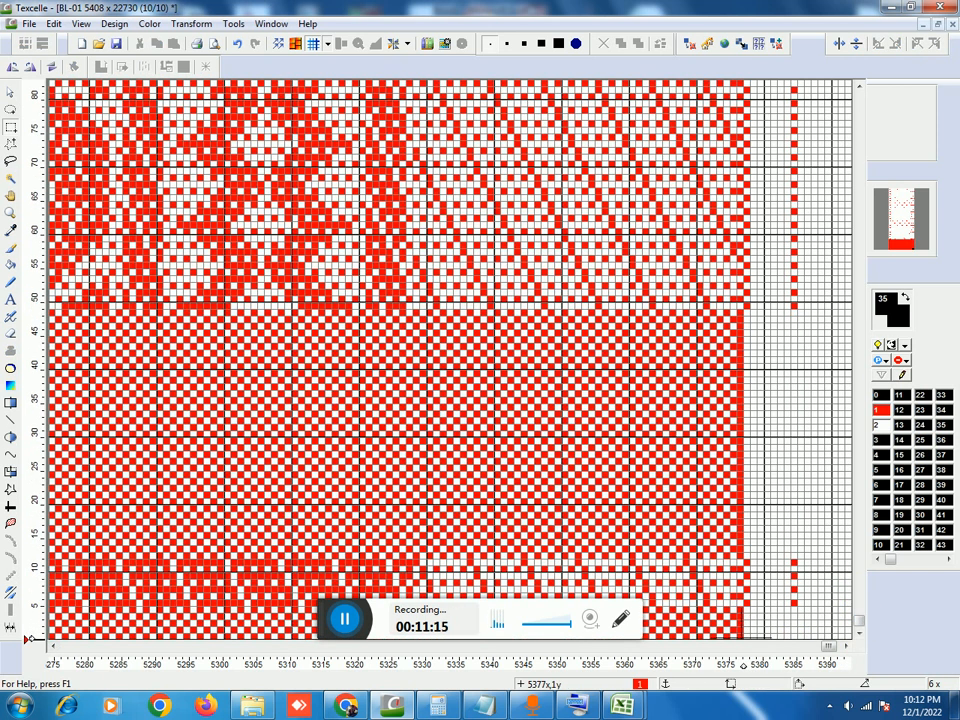
drag(740, 636, 740, 602)
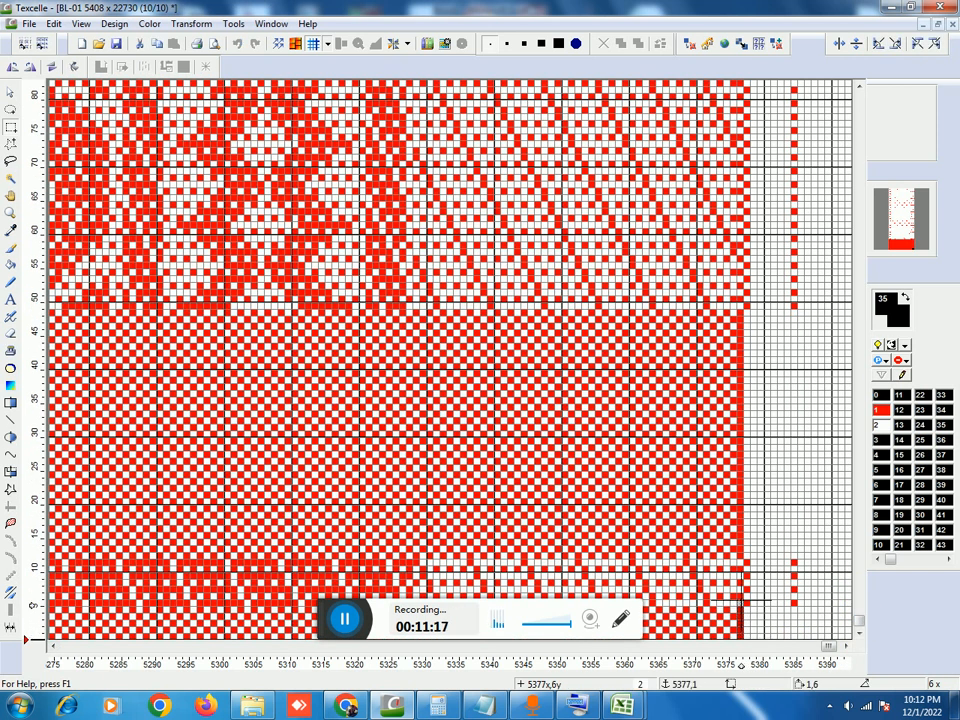
scroll(740, 602, down, 4)
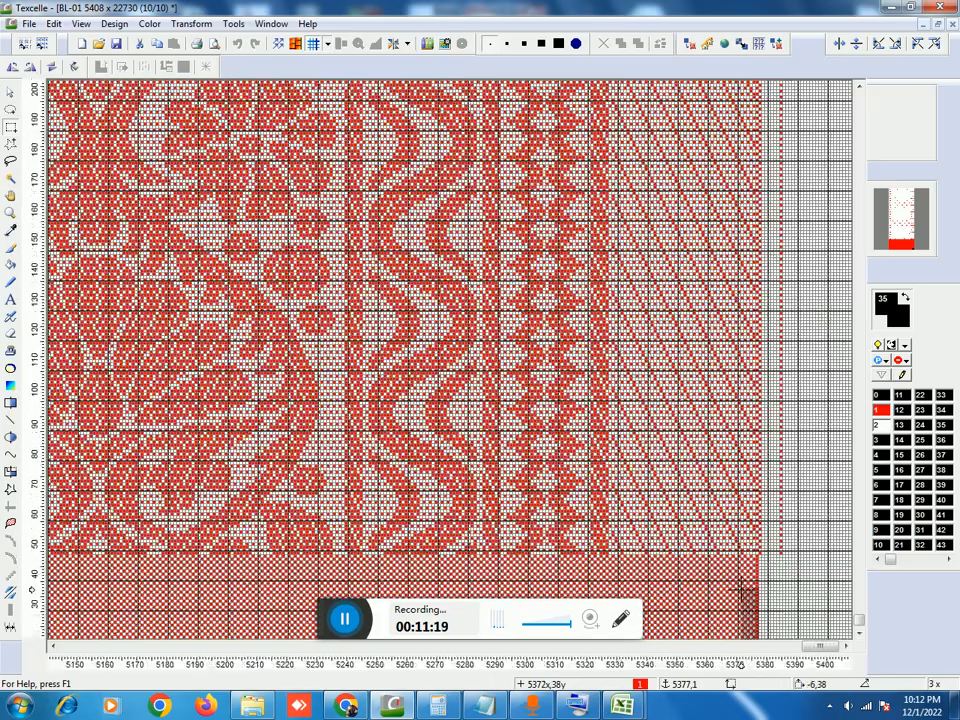
scroll(741, 590, up, 10)
drag(741, 590, 851, 67)
scroll(761, 91, down, 4)
scroll(795, 87, down, 2)
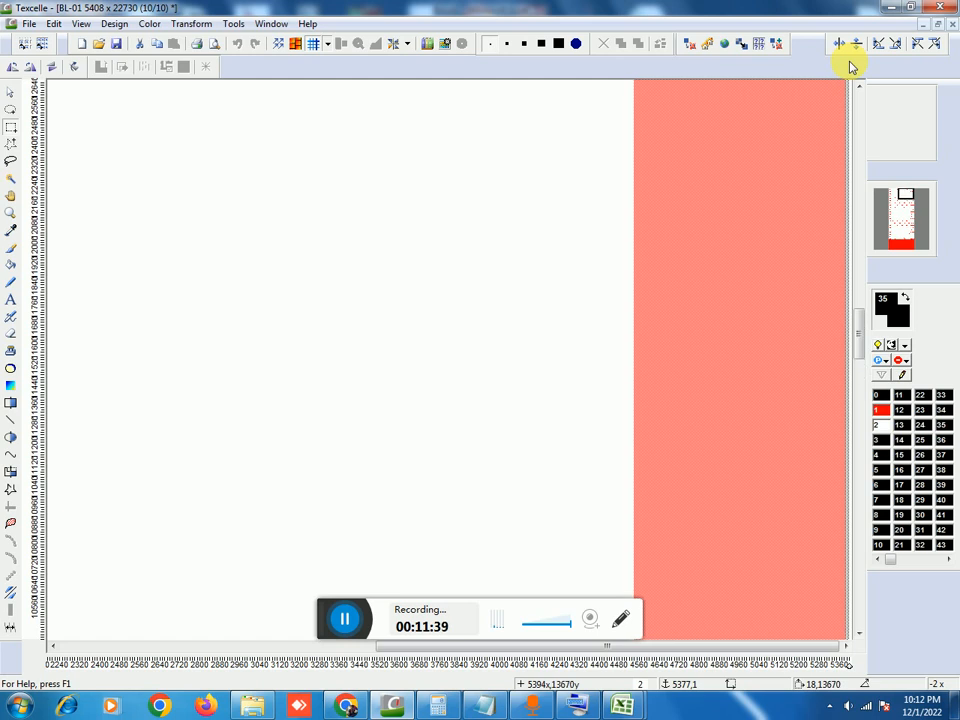
drag(850, 66, 848, 68)
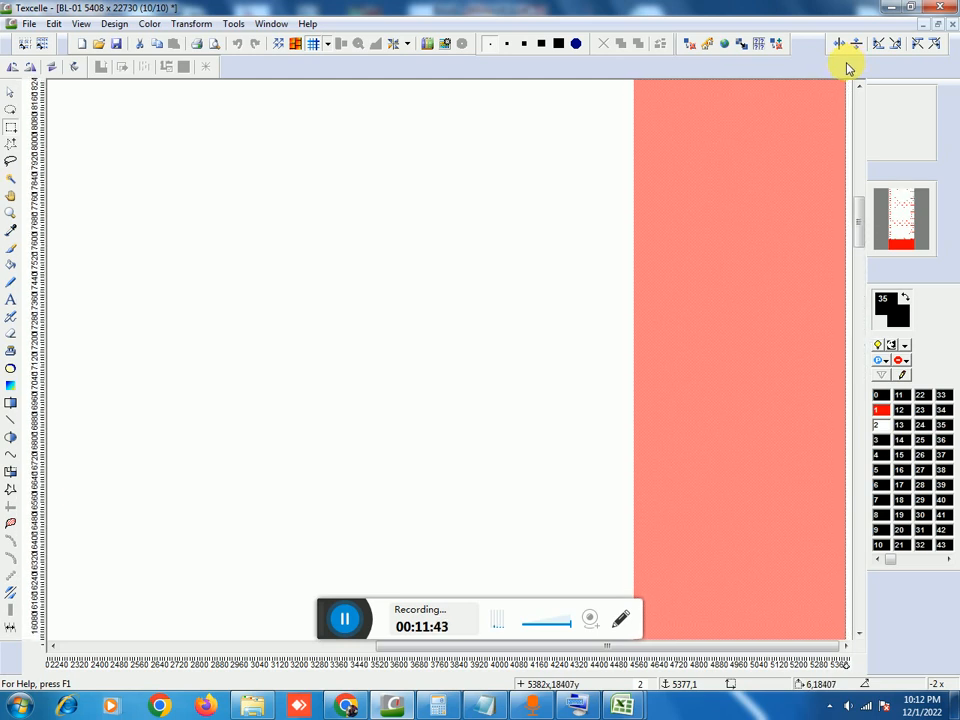
drag(847, 67, 847, 67)
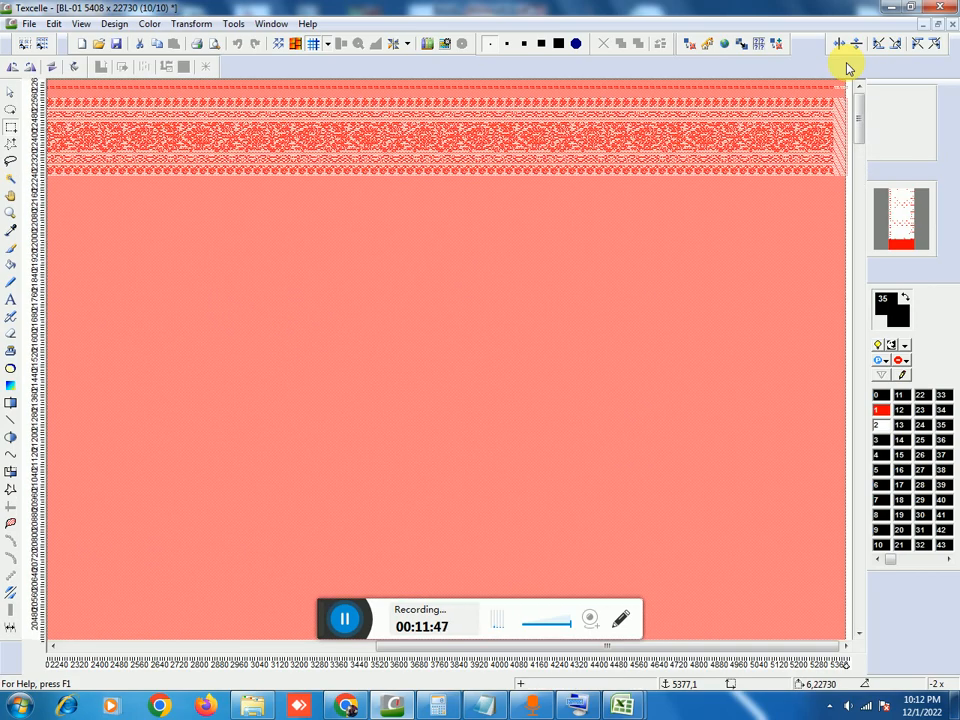
Step: Narrow the selection to only column 5377 over all 22730 rows and show its color statistics
key(plus)
key(plus)
key(plus)
key(plus)
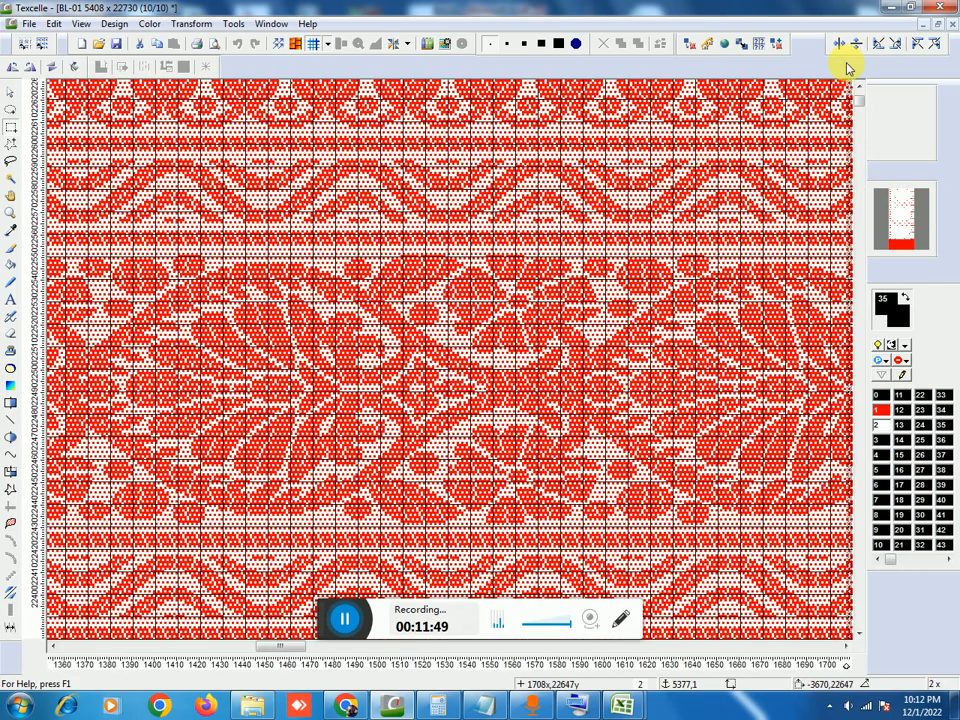
key(Right)
key(Right)
key(Right)
key(Right)
key(Right)
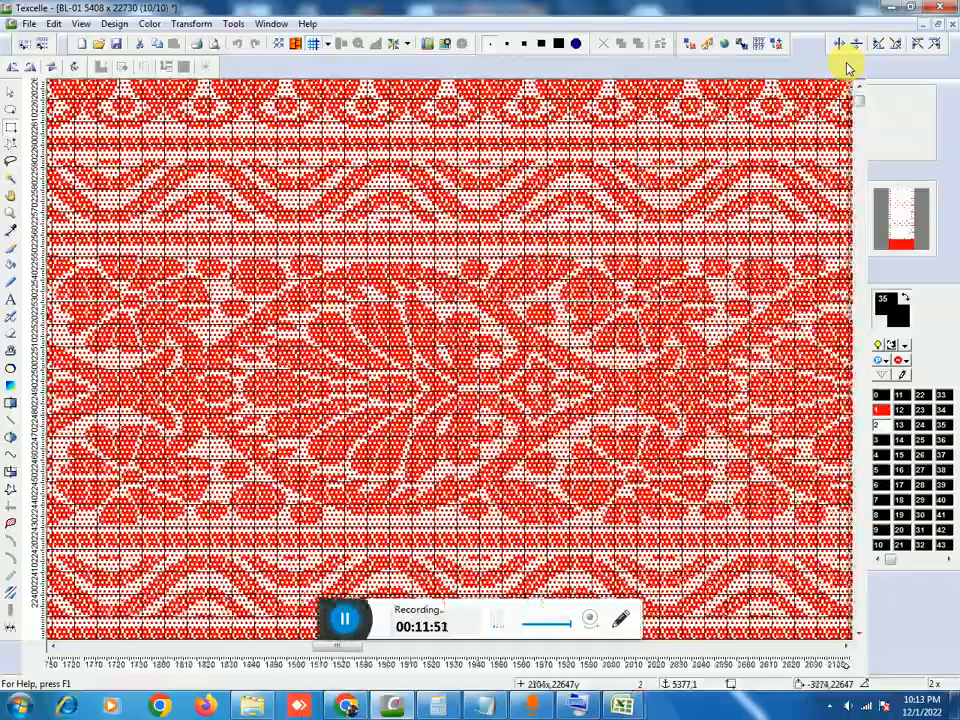
key(Right)
key(Right)
key(Right)
key(Right)
key(Right)
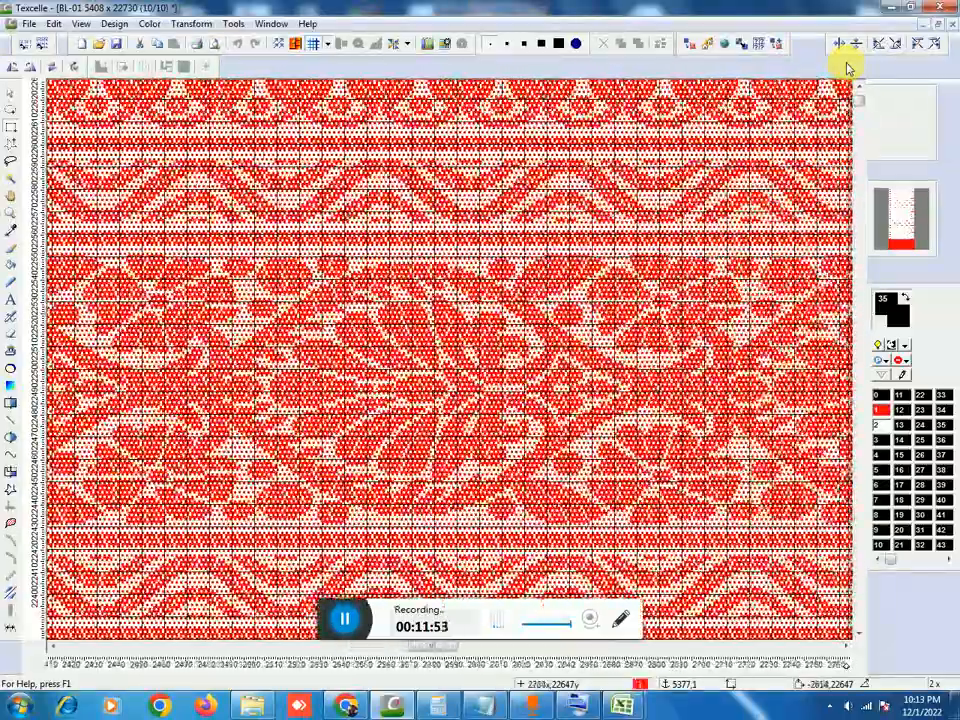
key(Right)
key(Right)
key(Right)
key(Right)
key(Right)
key(Right)
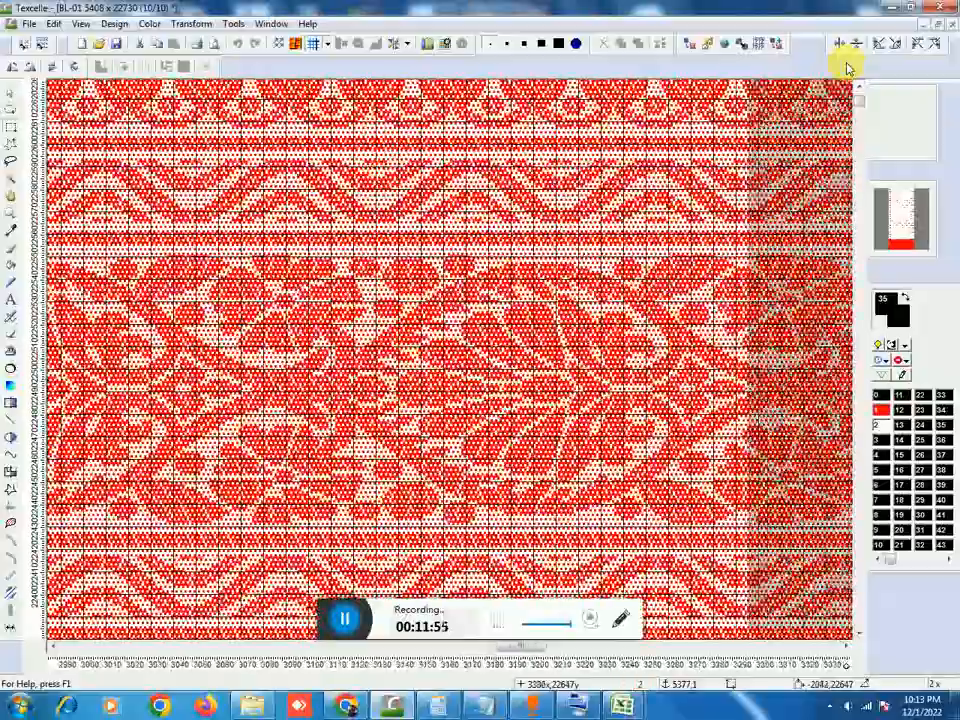
key(Right)
key(Right)
key(Right)
key(Right)
key(Right)
key(Right)
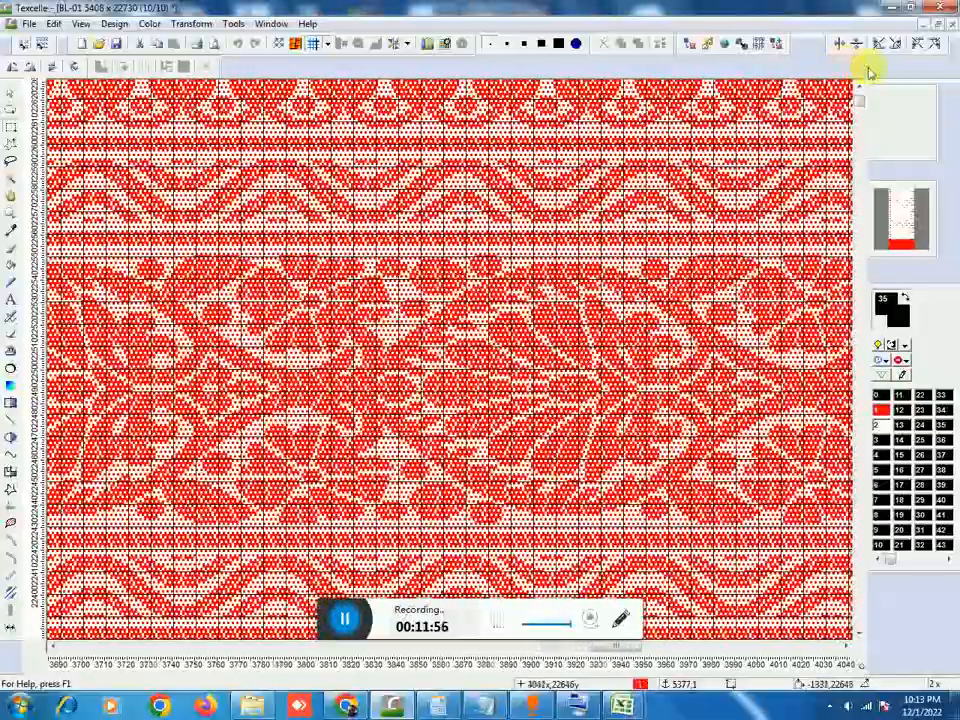
key(Right)
key(Right)
key(Right)
key(Right)
key(Right)
key(Right)
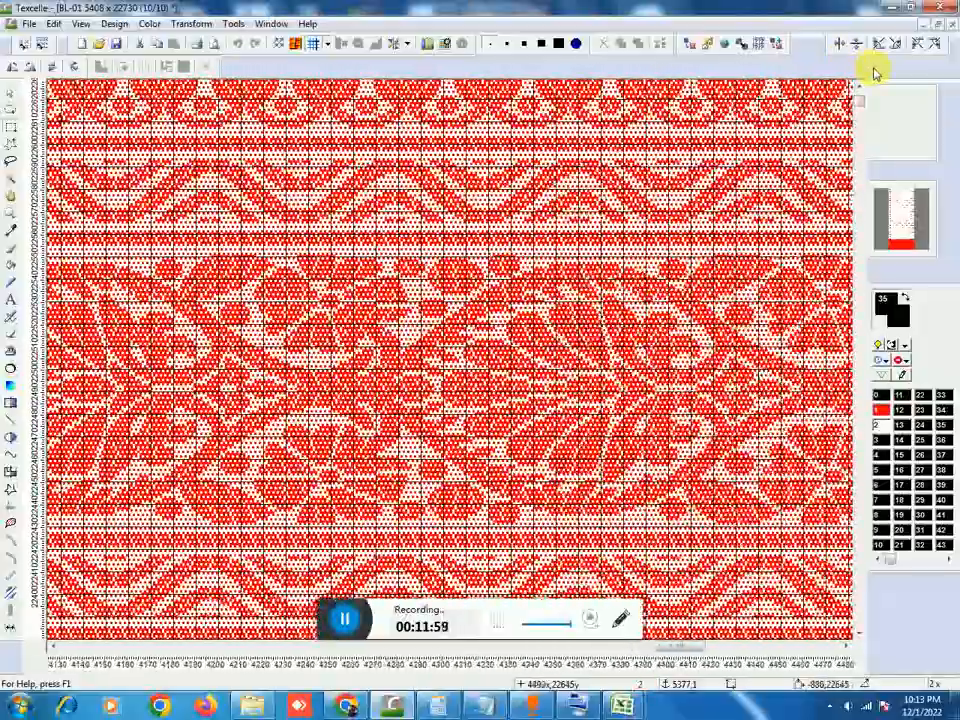
key(Right)
key(Right)
key(Right)
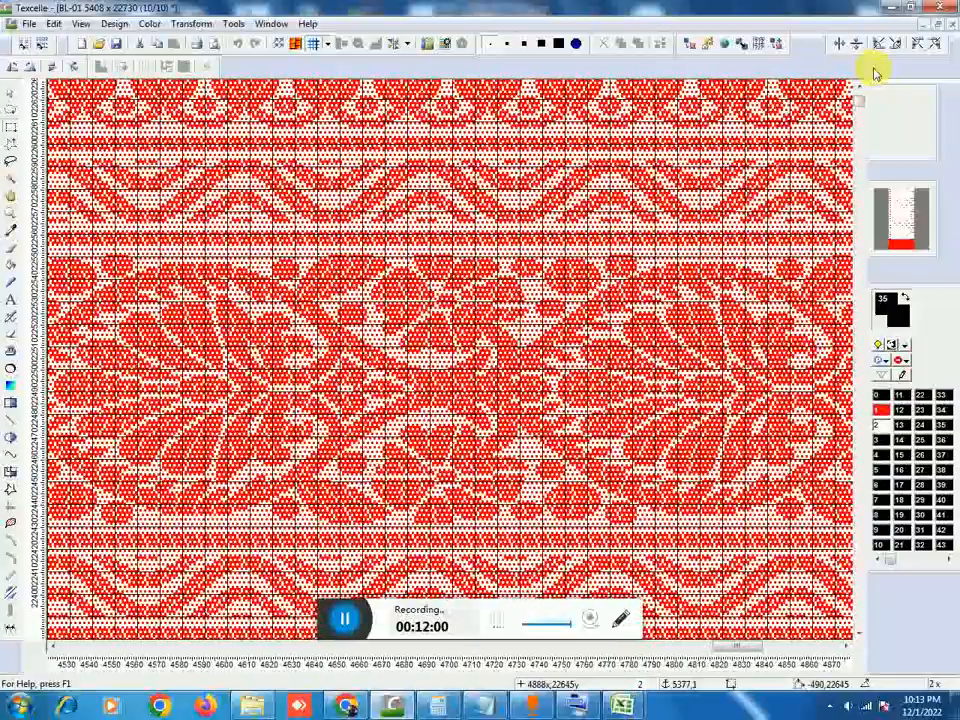
key(Right)
key(Right)
key(Right)
key(Right)
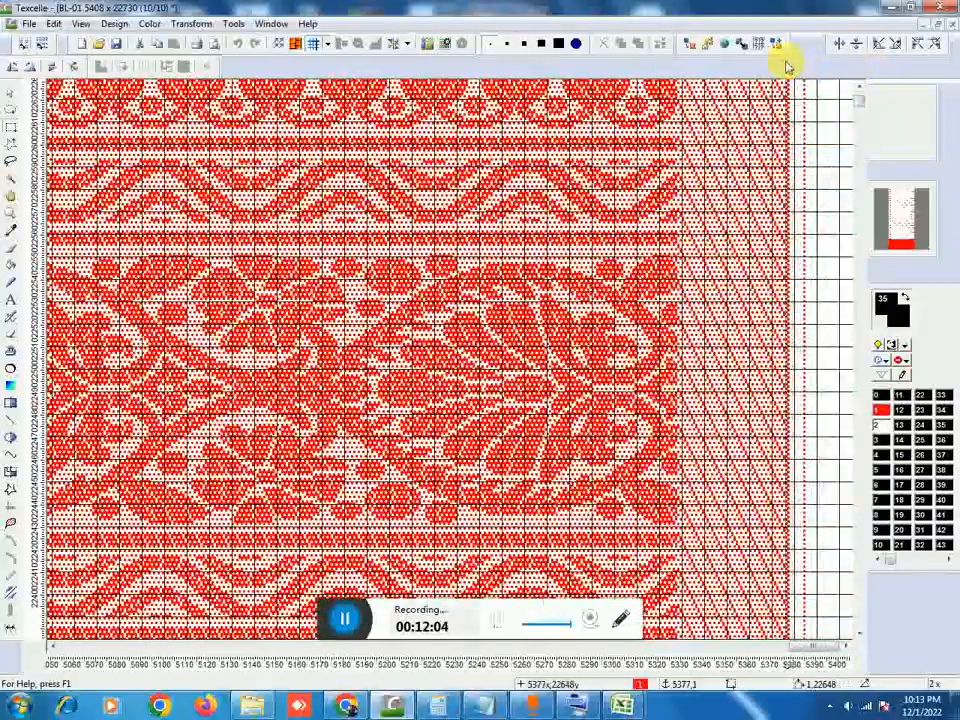
key(Up)
key(Up)
key(Up)
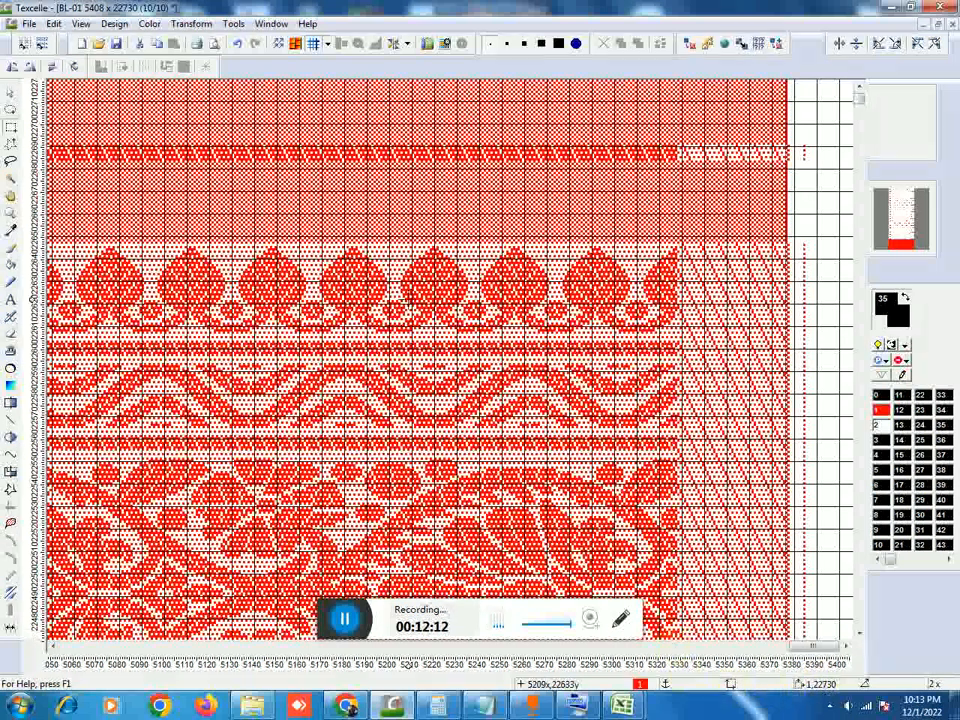
click(149, 23)
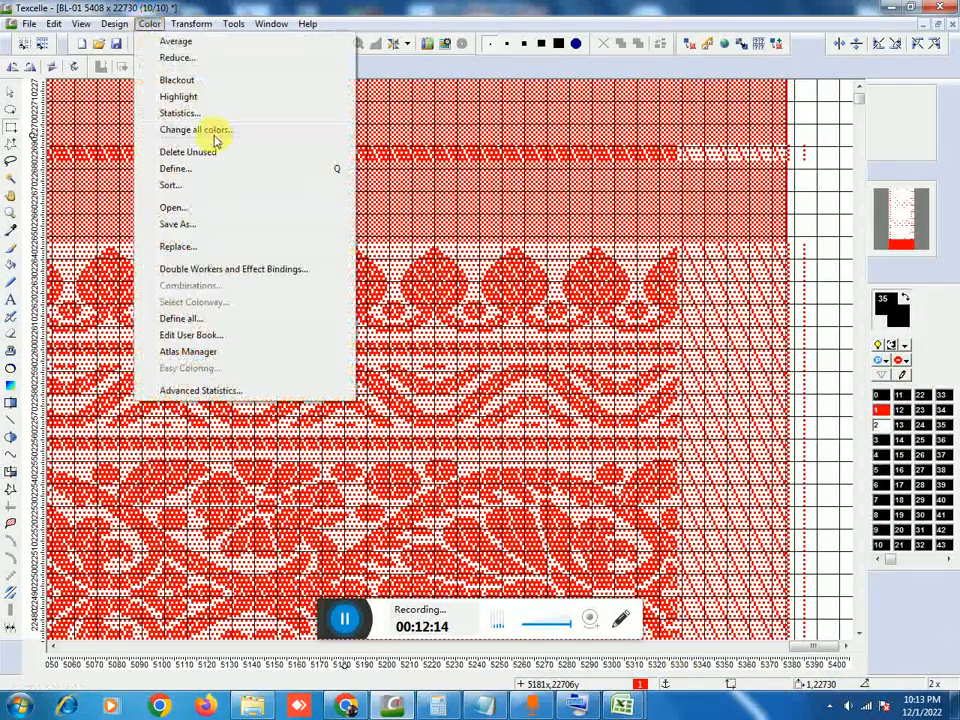
click(185, 113)
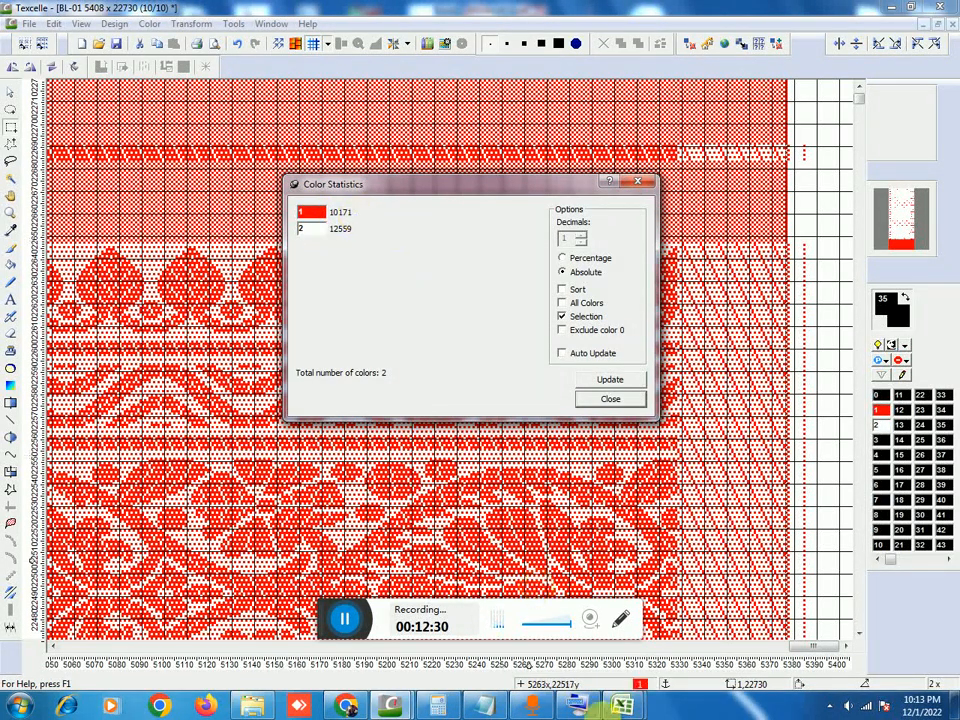
Step: Switch to the calculator, clear it and divide the color 1 count 10171 by 242.16
click(443, 707)
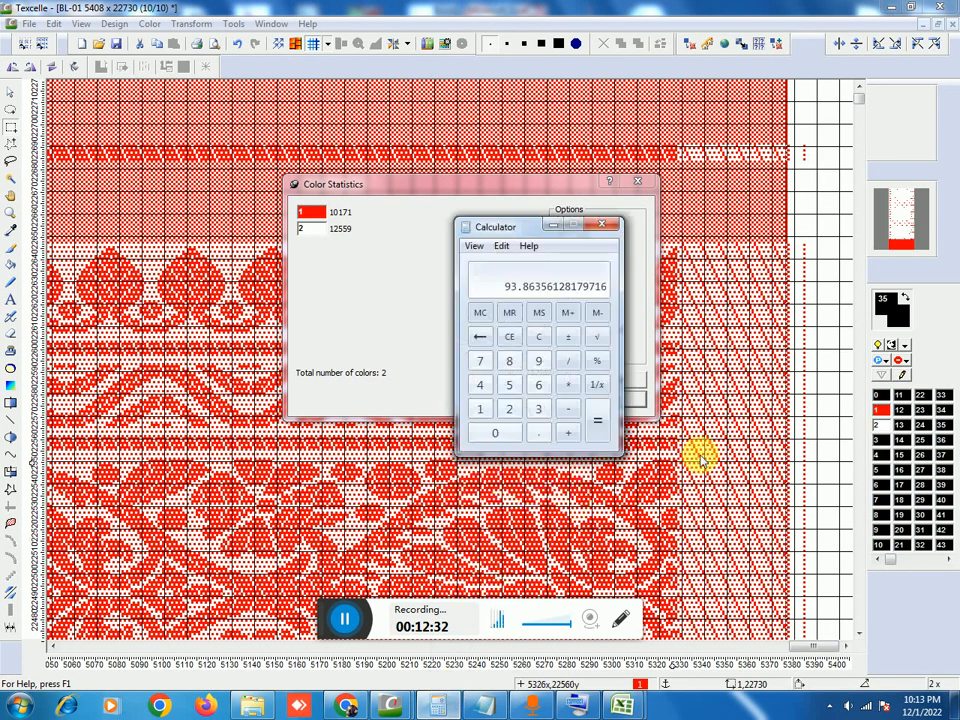
click(538, 337)
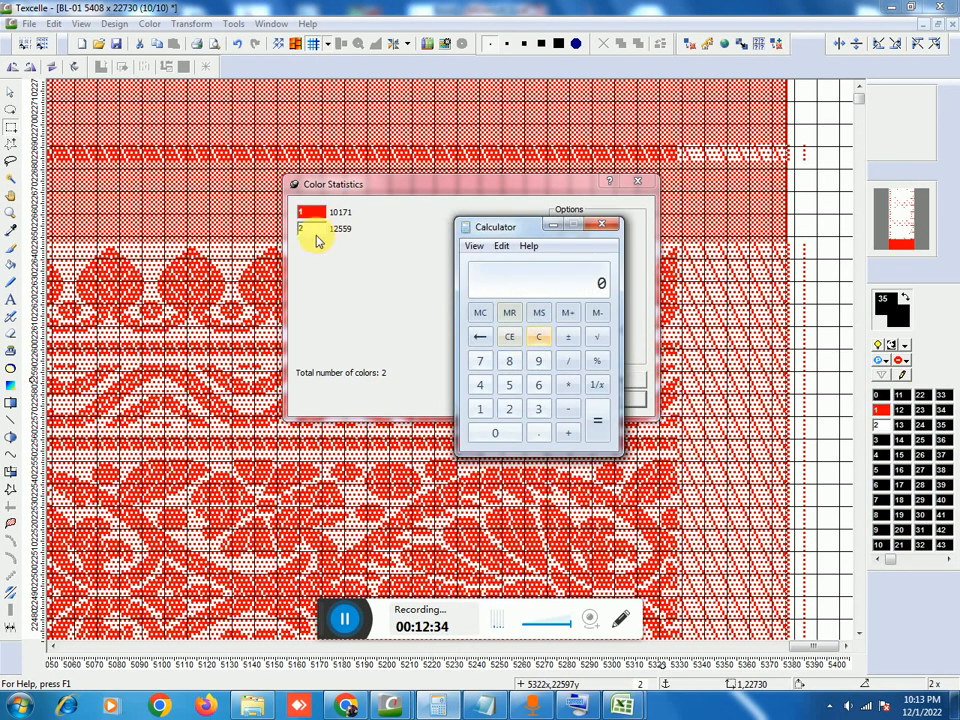
click(481, 410)
click(497, 436)
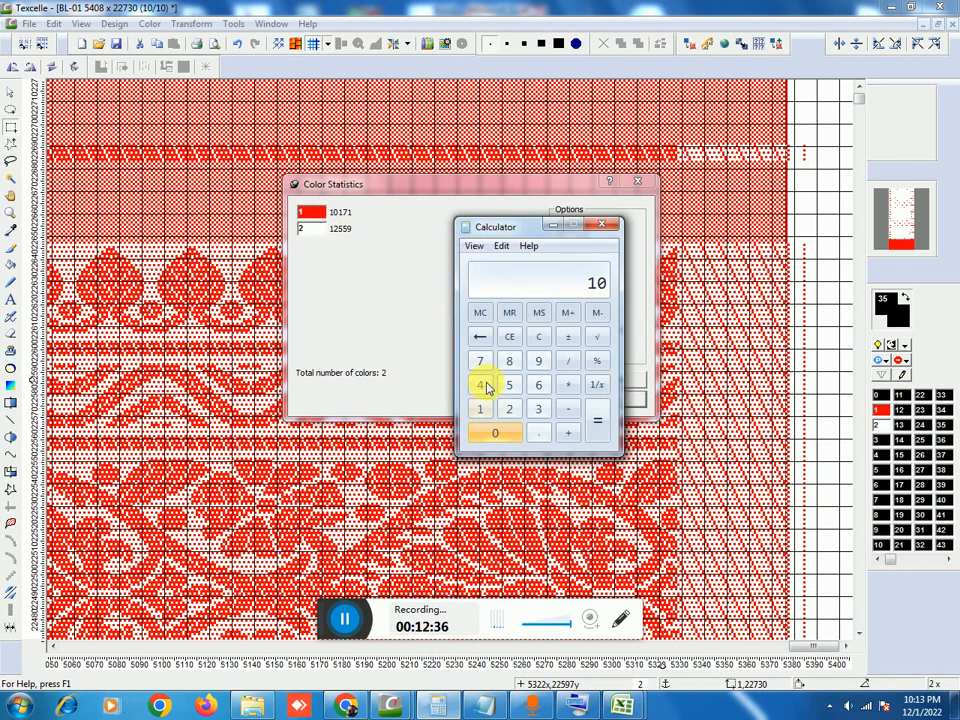
click(481, 409)
click(480, 361)
click(485, 410)
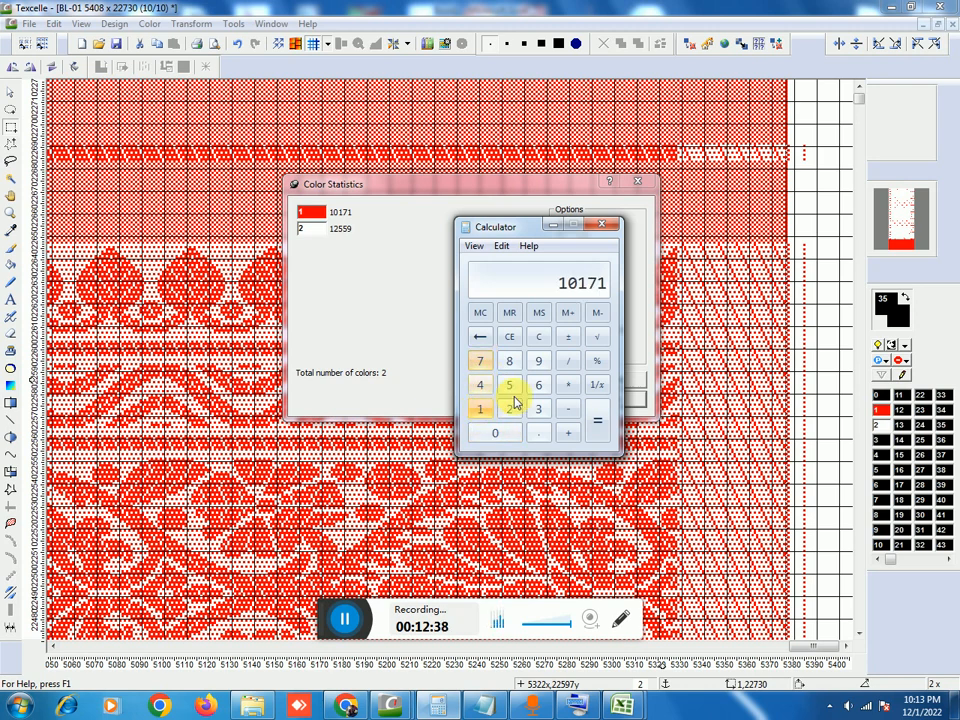
click(568, 362)
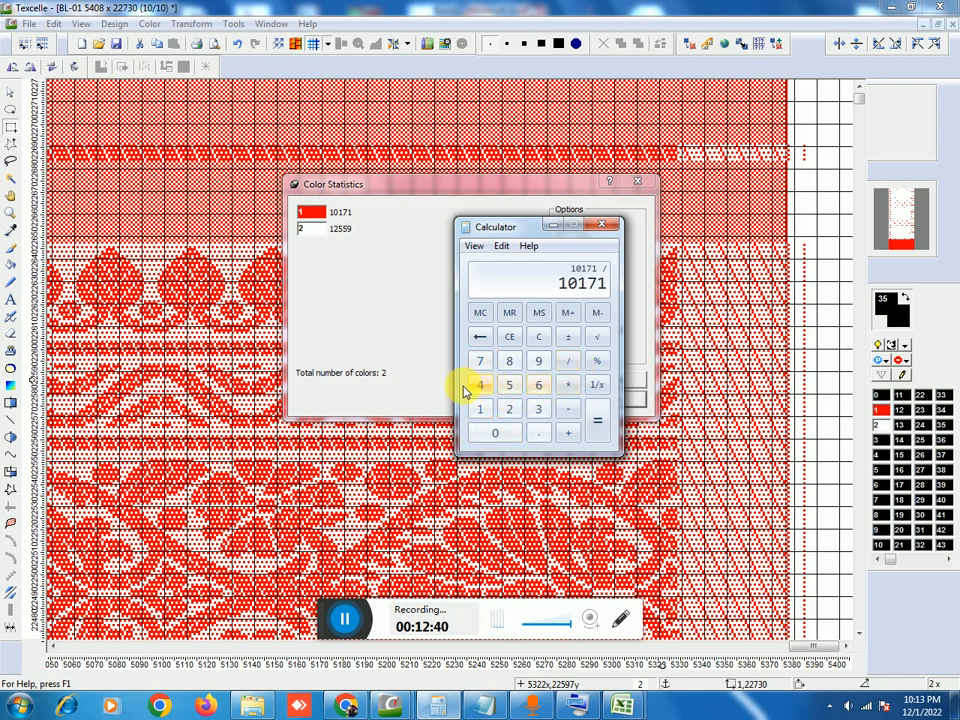
click(511, 412)
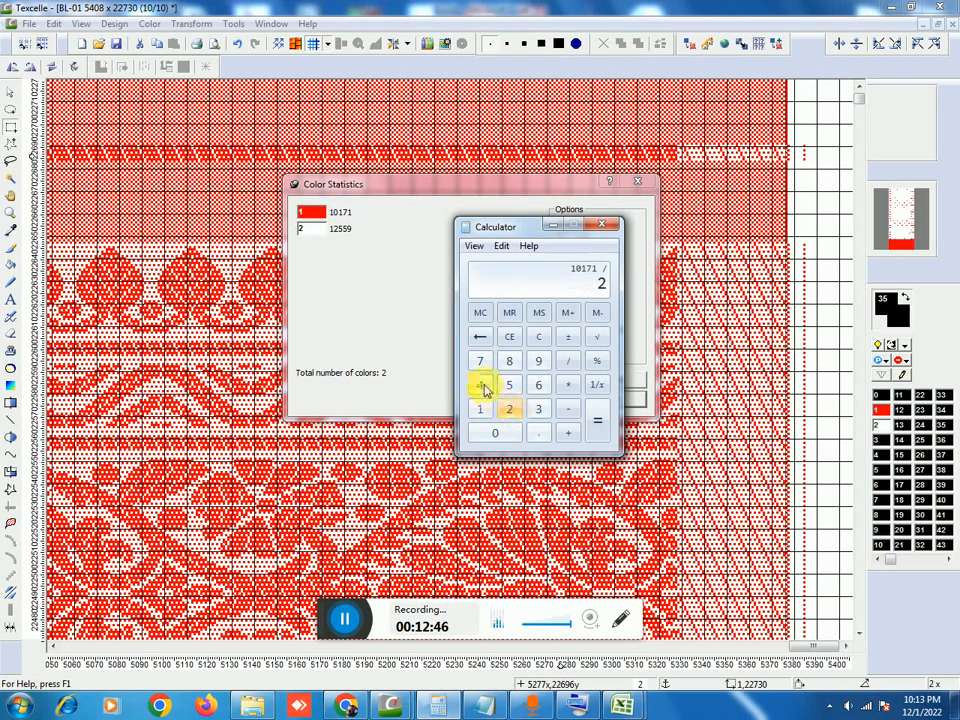
click(481, 385)
click(509, 409)
click(538, 432)
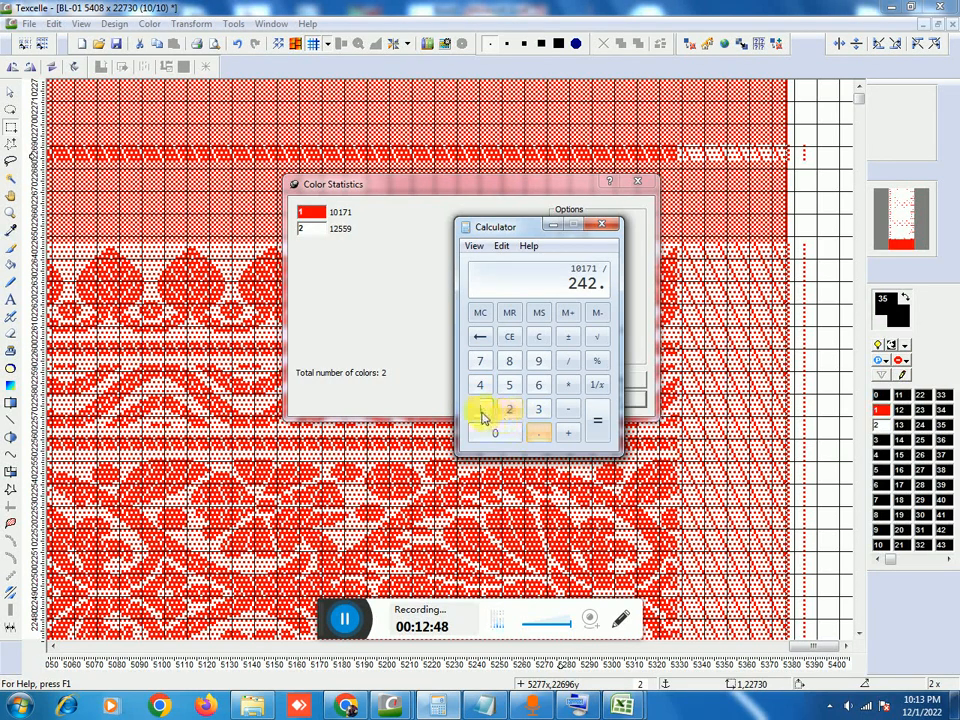
click(482, 409)
click(537, 386)
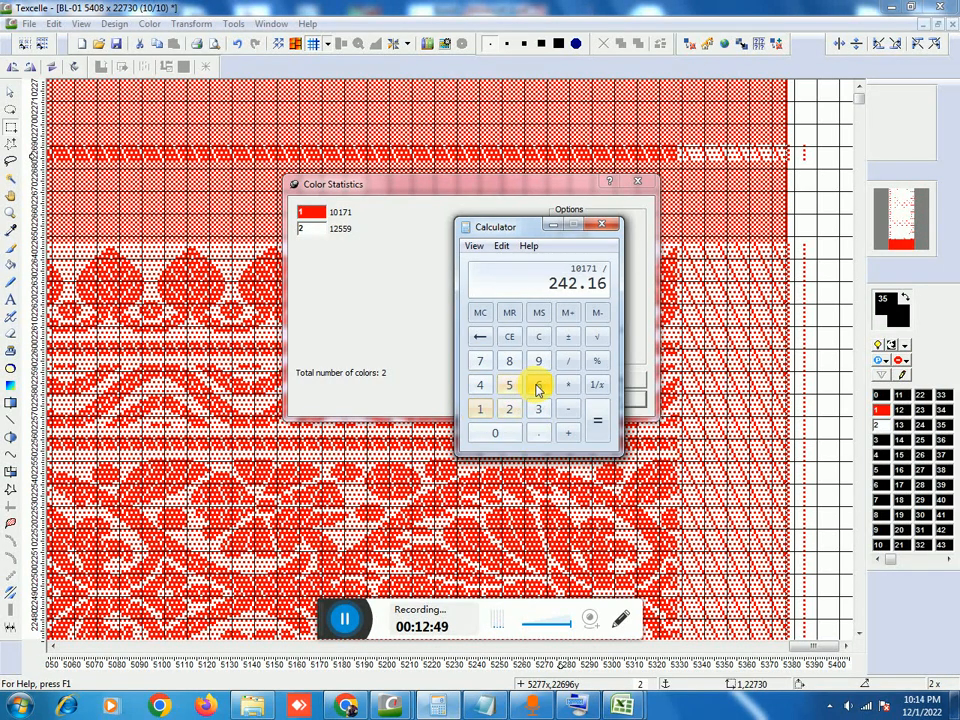
click(599, 425)
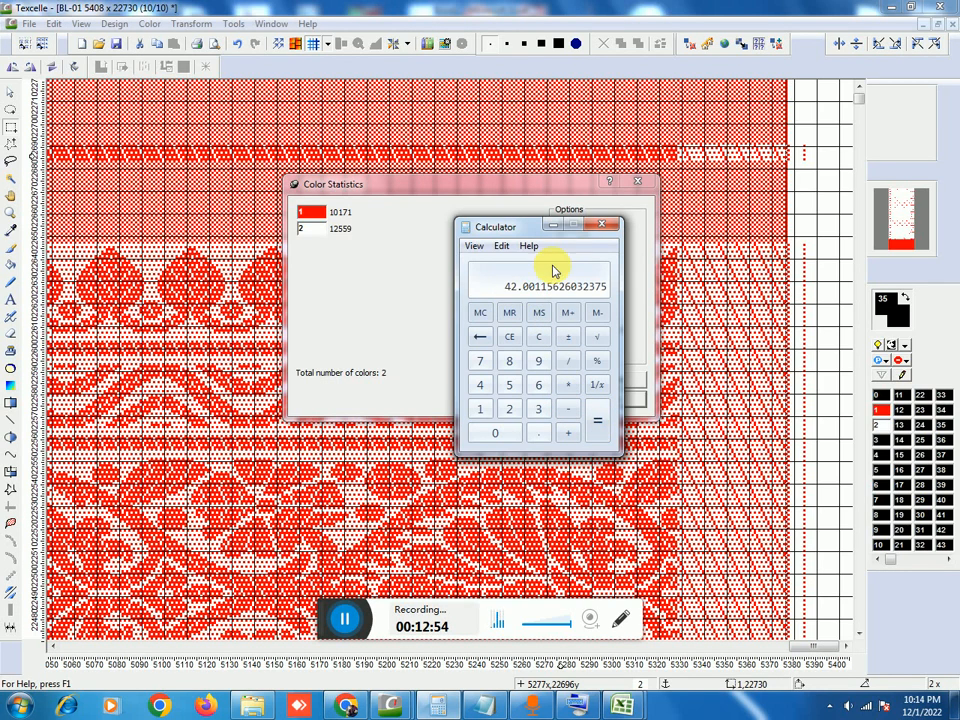
Step: Minimize the calculator, switch to the Book1 workbook, set cell A7 to "1- 42 PPI" and add a hyphen after the 2 in A8
click(553, 225)
mouse_move(625, 706)
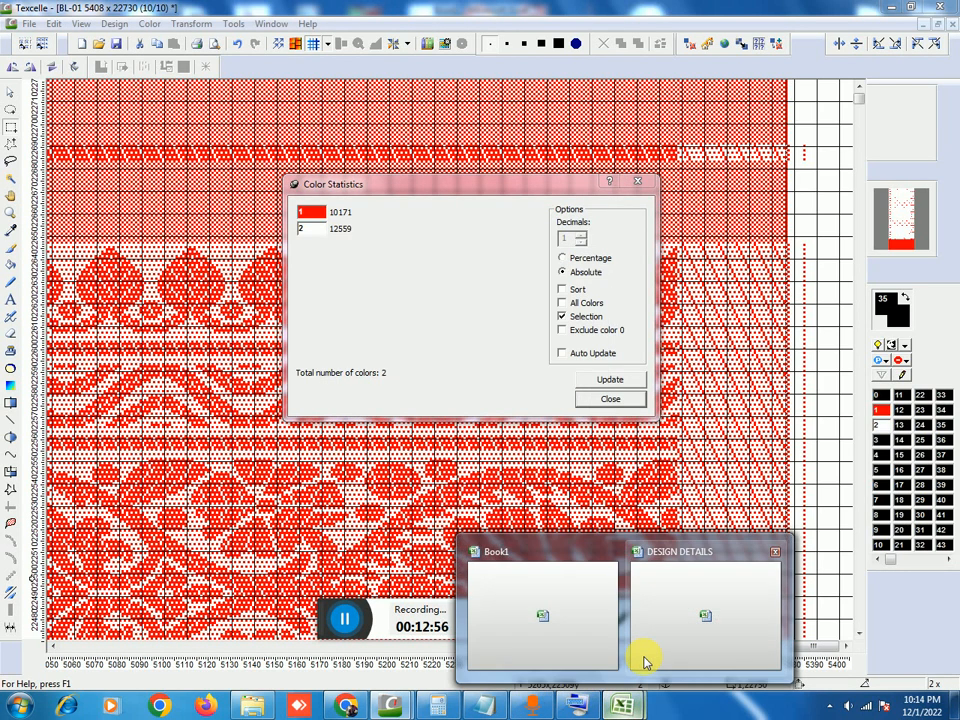
click(568, 643)
double_click(146, 360)
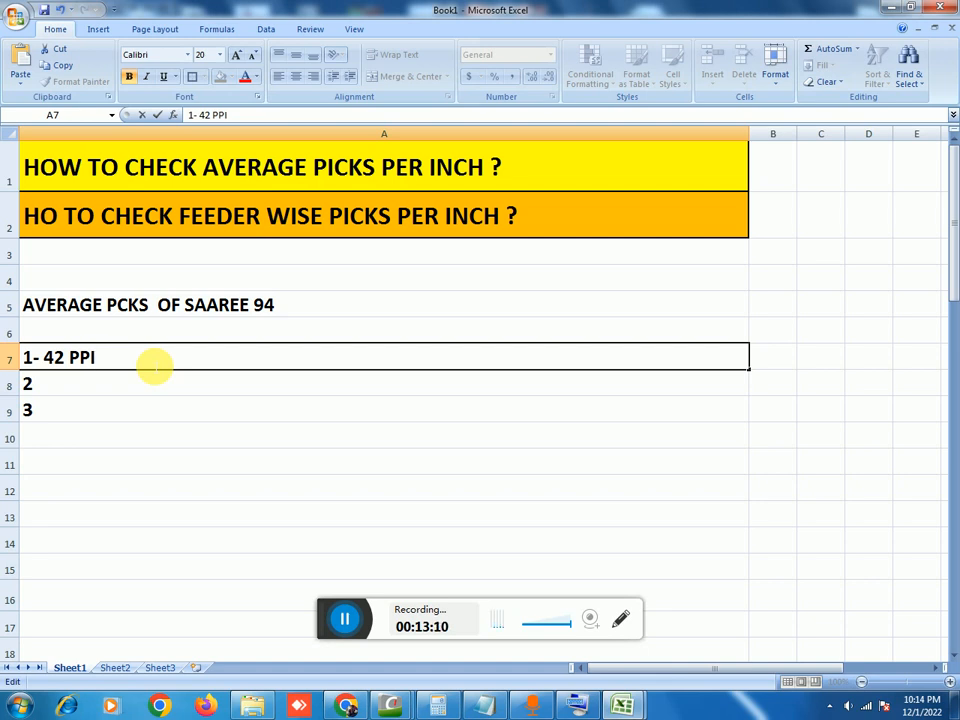
double_click(57, 386)
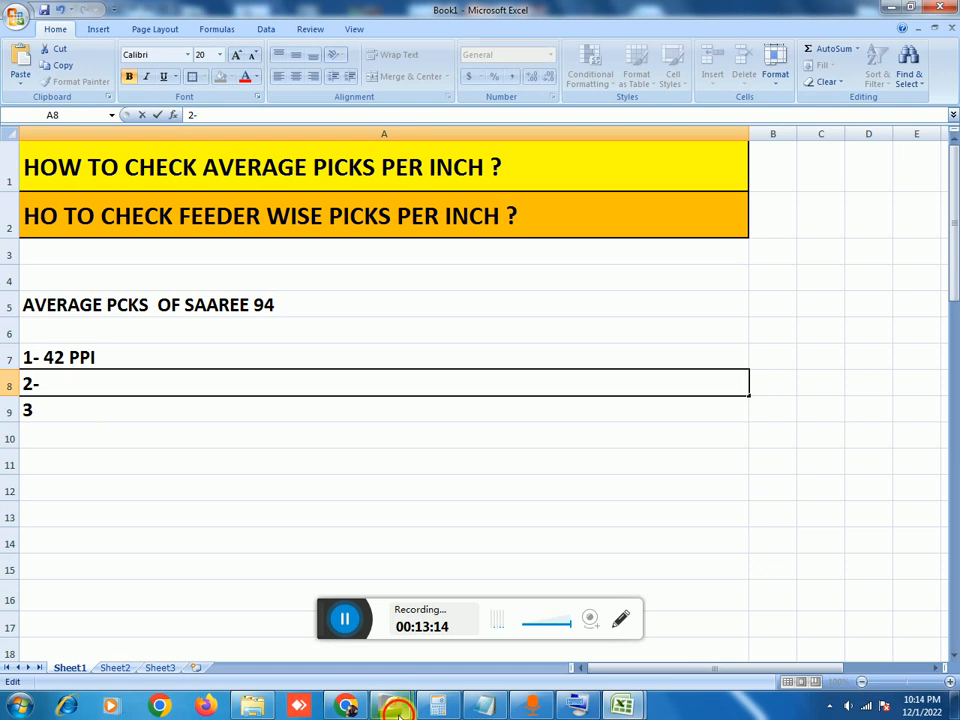
Step: Switch back to the BL-01 design in Texcelle and close the color statistics
mouse_move(391, 705)
click(390, 662)
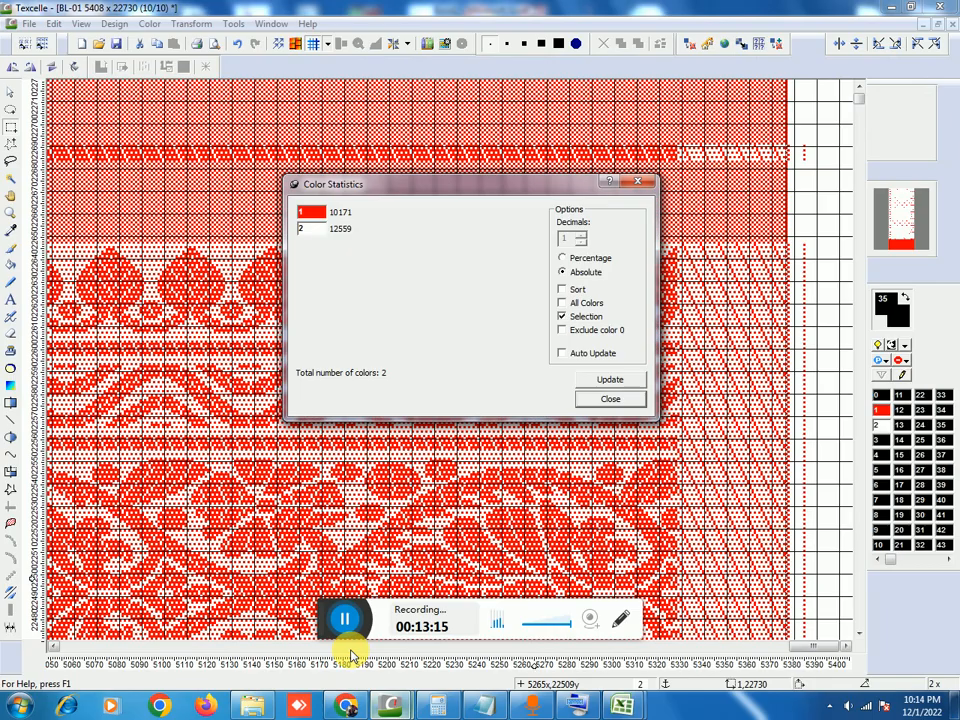
click(609, 399)
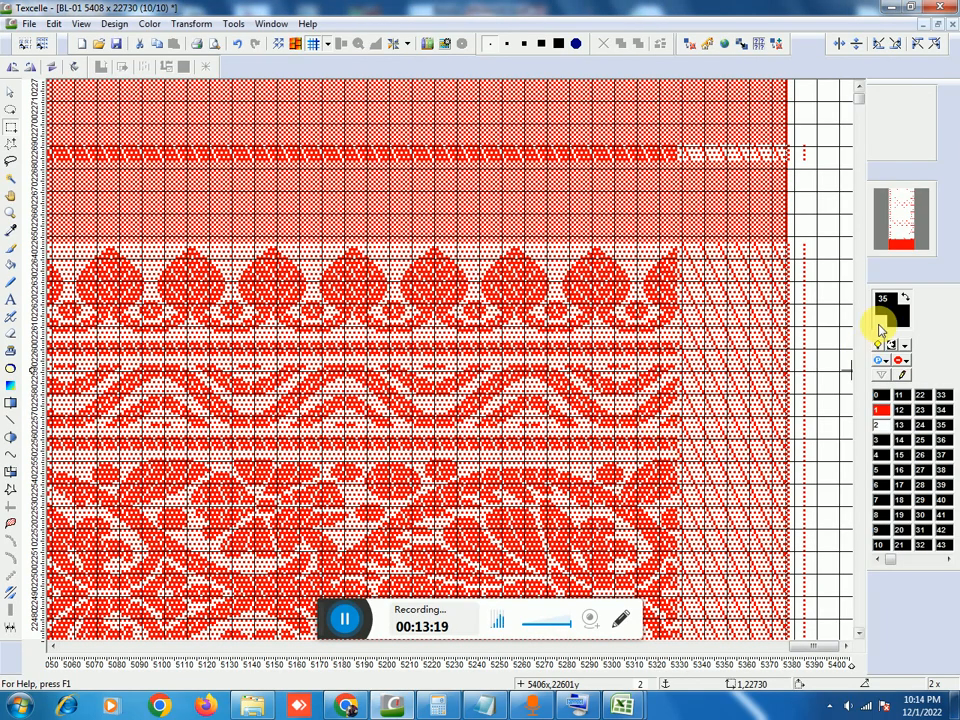
Step: Clear the old selection and start a new one at column 5378, row 1, extending it up to row 22730
drag(858, 98, 858, 622)
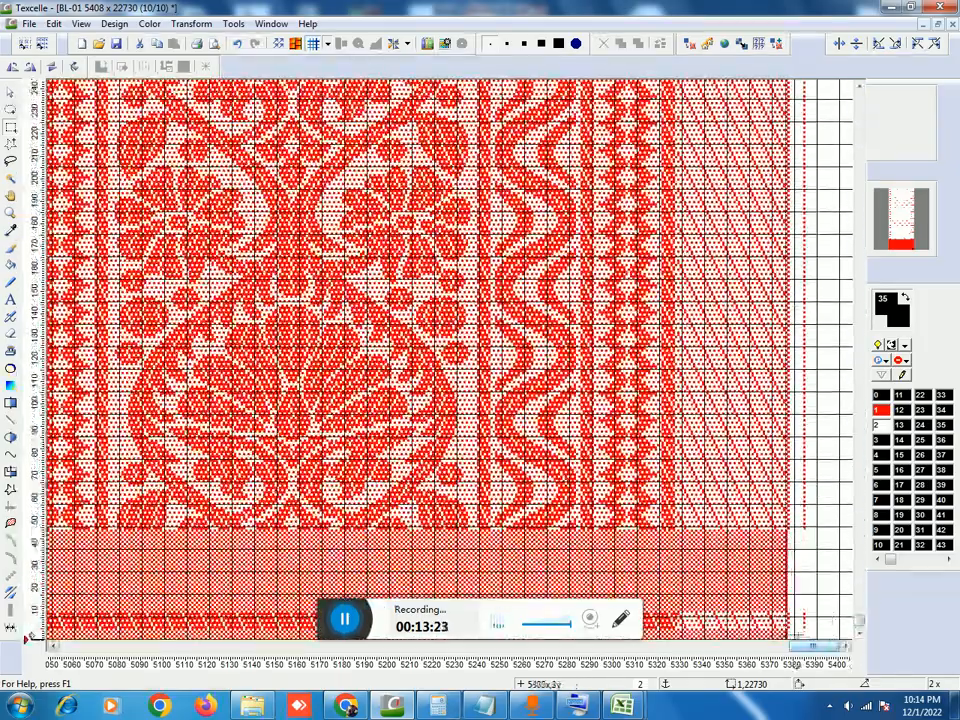
click(767, 637)
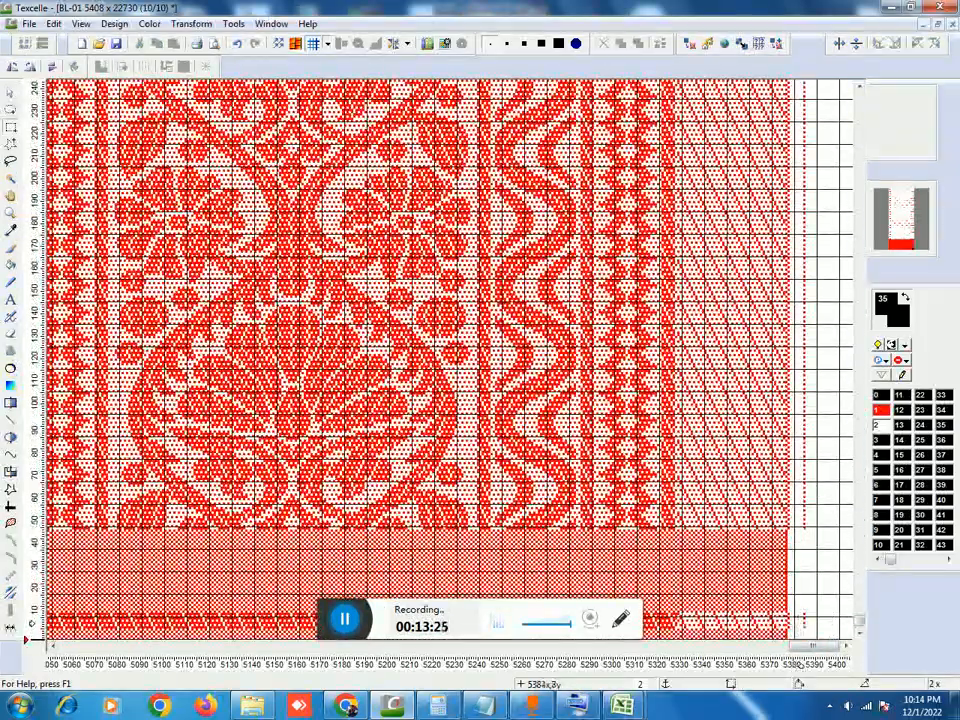
scroll(806, 624, up, 3)
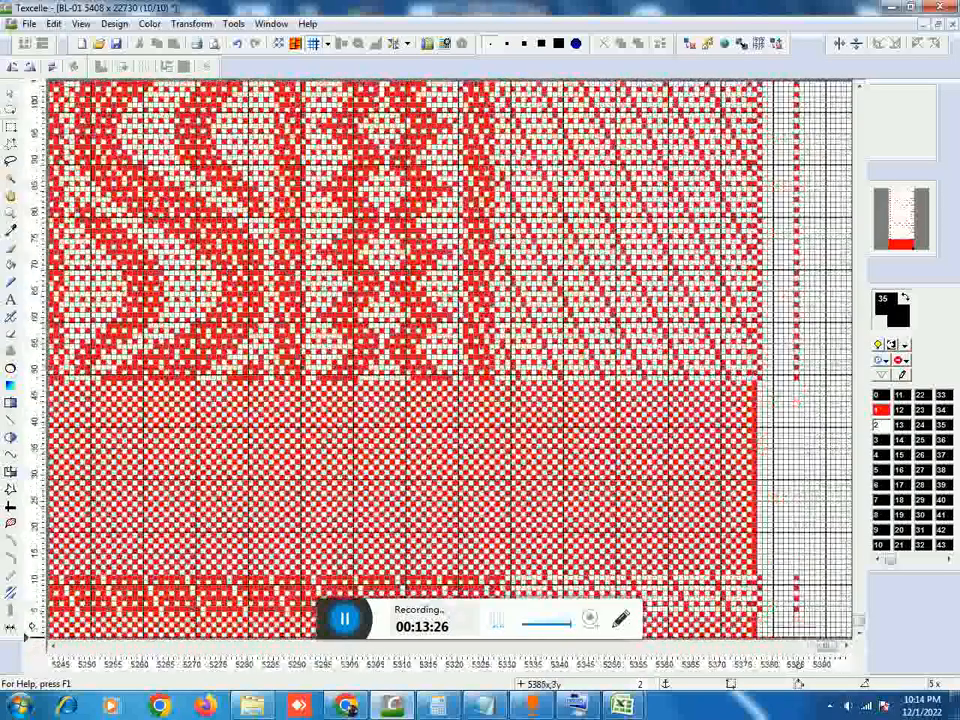
drag(762, 635, 762, 589)
scroll(770, 512, up, 10)
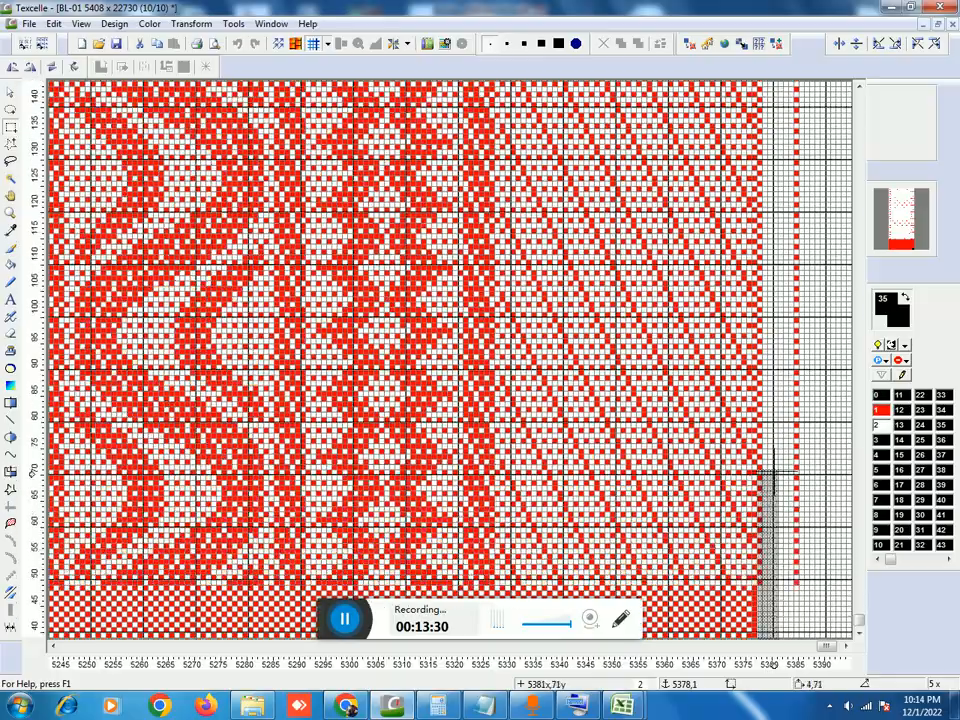
scroll(783, 243, up, 10)
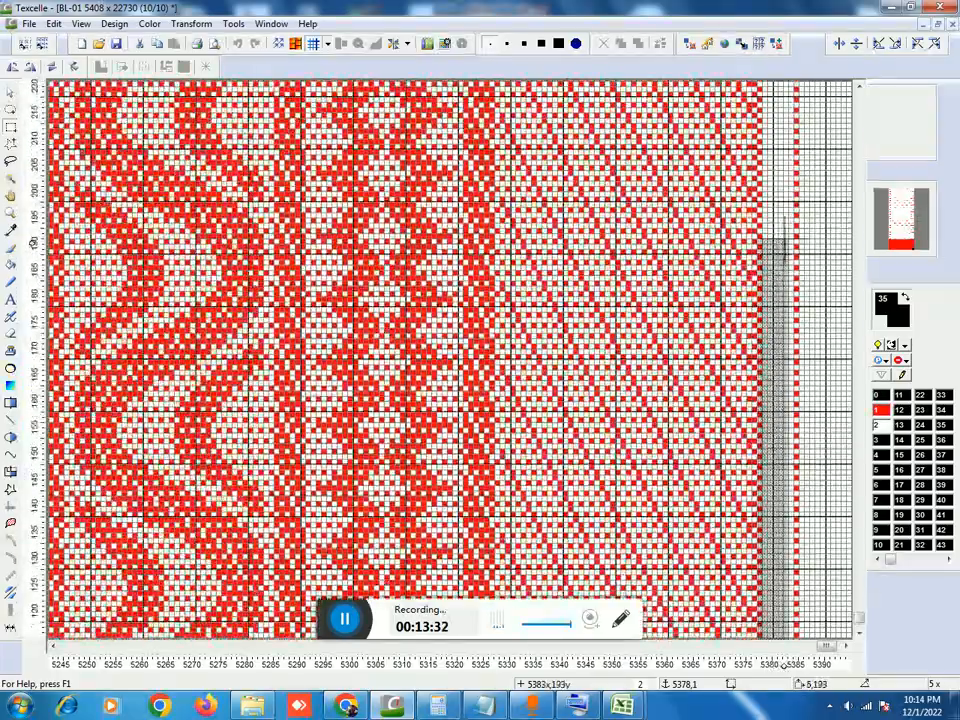
scroll(788, 236, down, 1)
scroll(790, 236, down, 3)
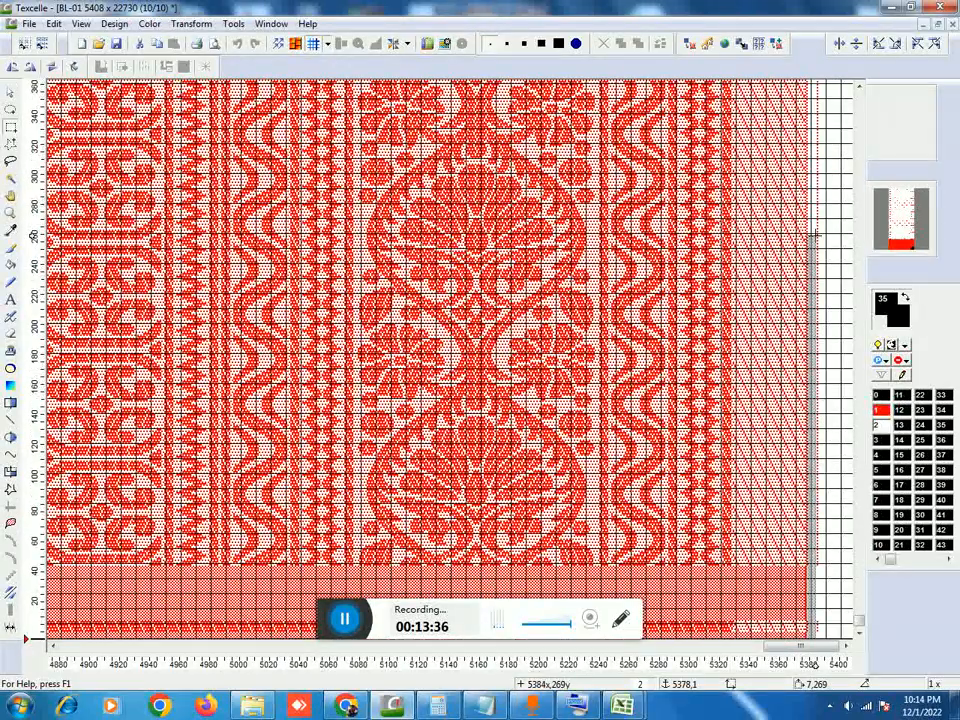
scroll(815, 235, up, 4)
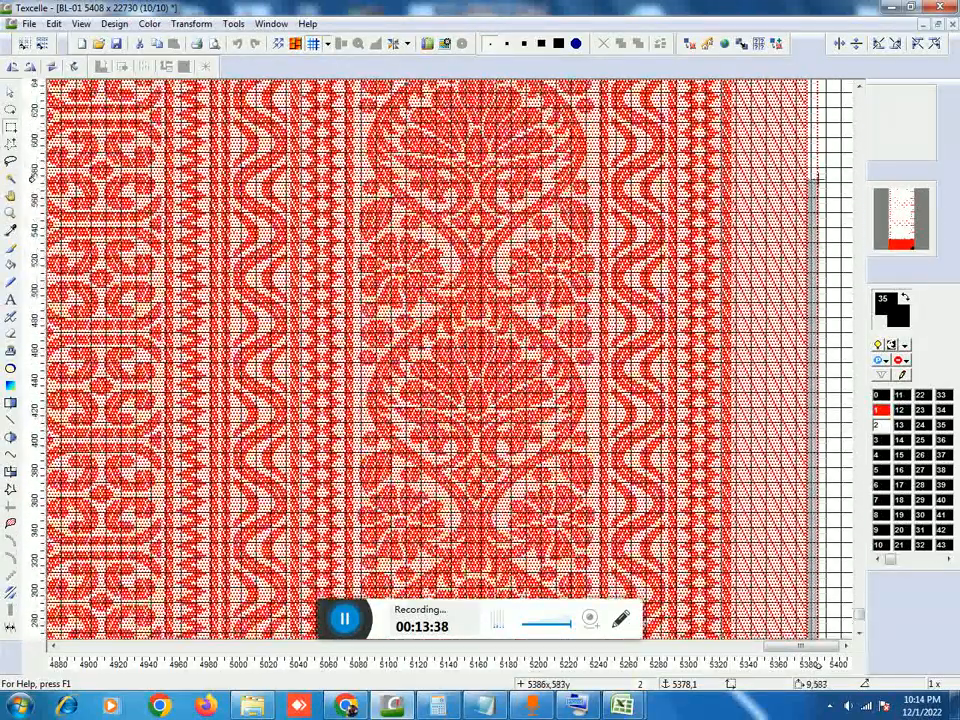
scroll(818, 180, down, 1)
scroll(818, 181, down, 1)
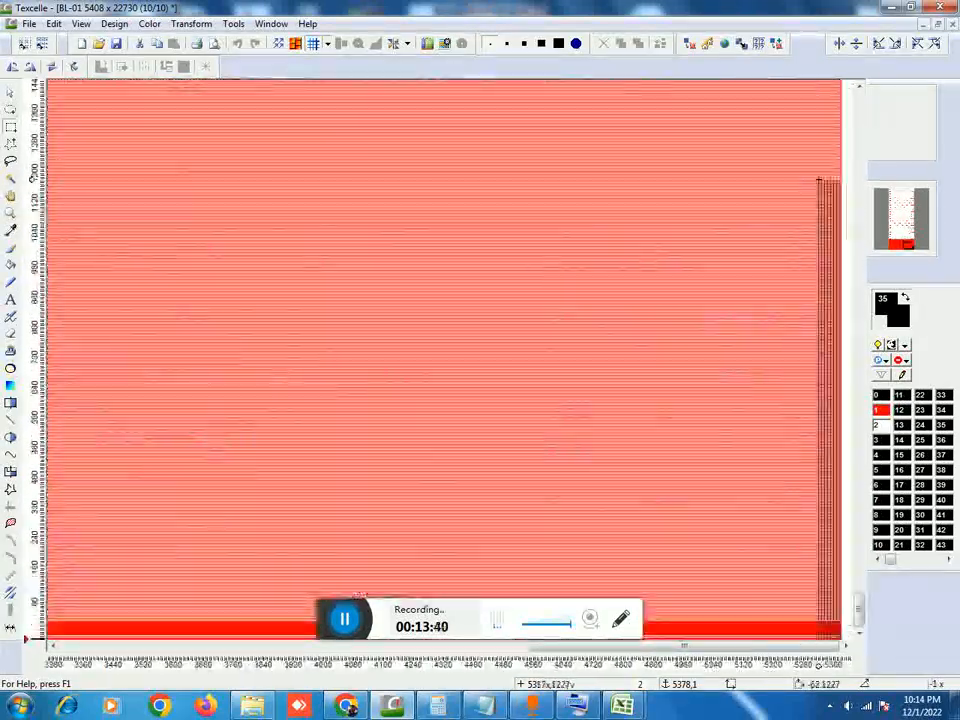
scroll(818, 180, up, 5)
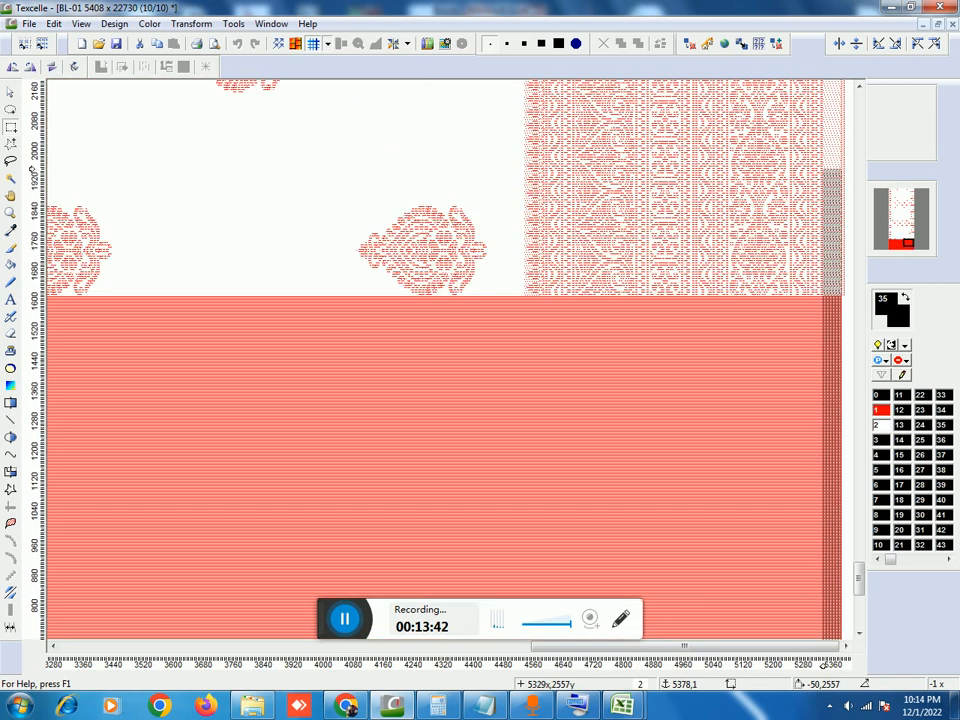
scroll(849, 130, up, 12)
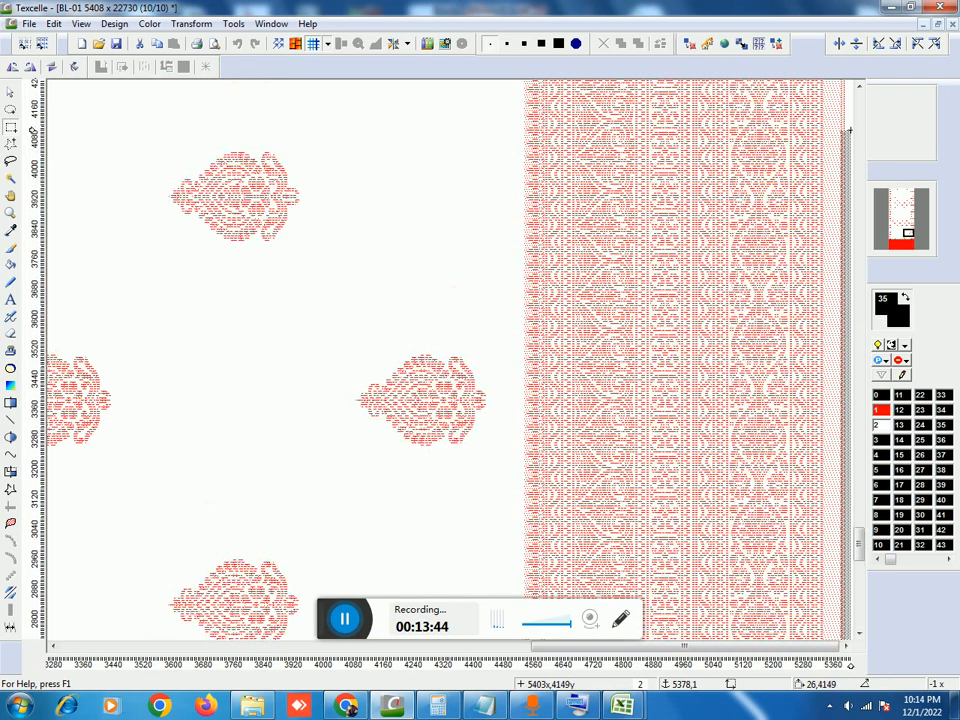
scroll(849, 130, up, 7)
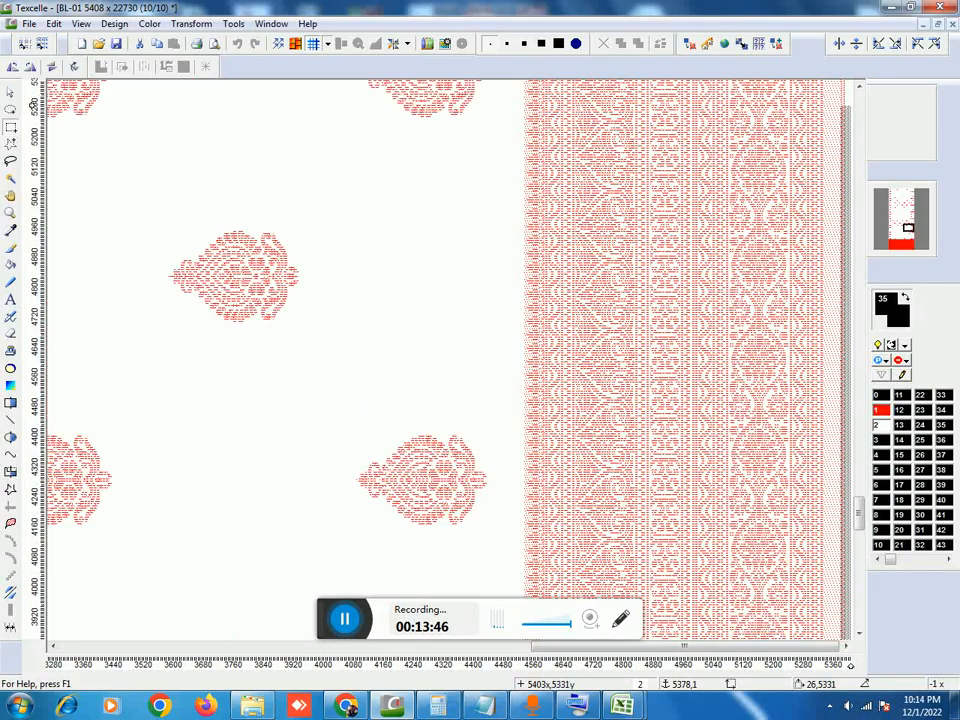
scroll(843, 80, up, 10)
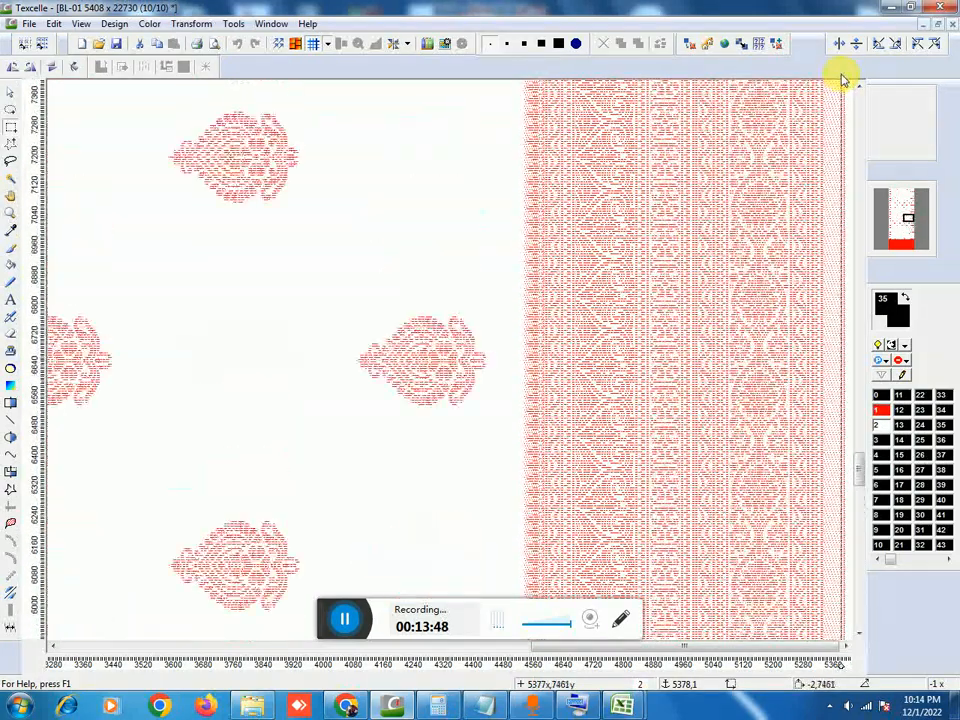
scroll(843, 80, up, 11)
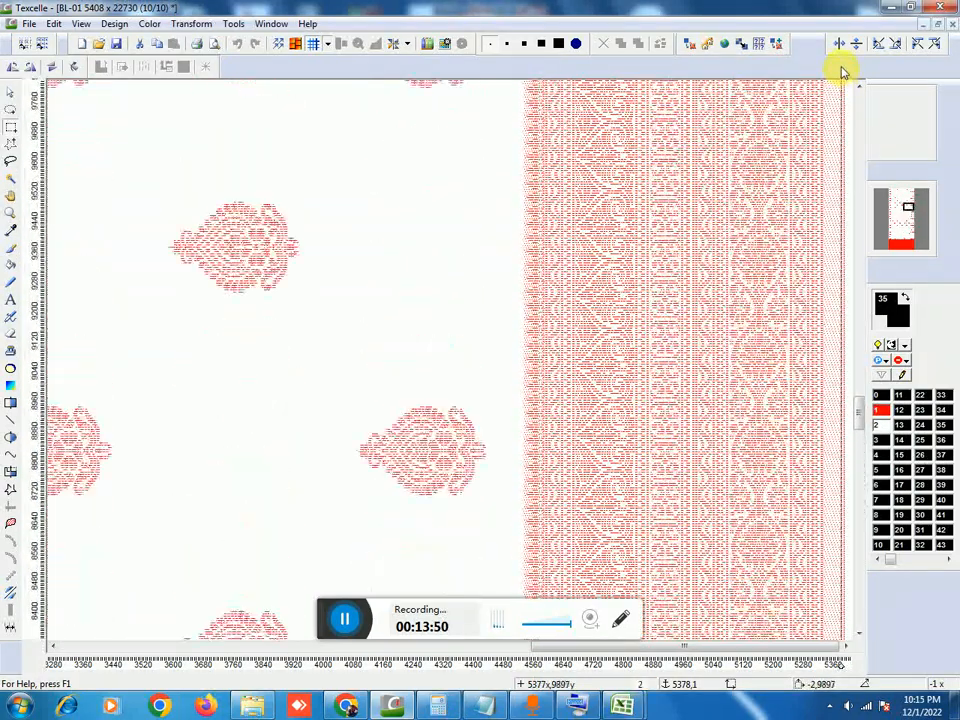
scroll(843, 68, up, 15)
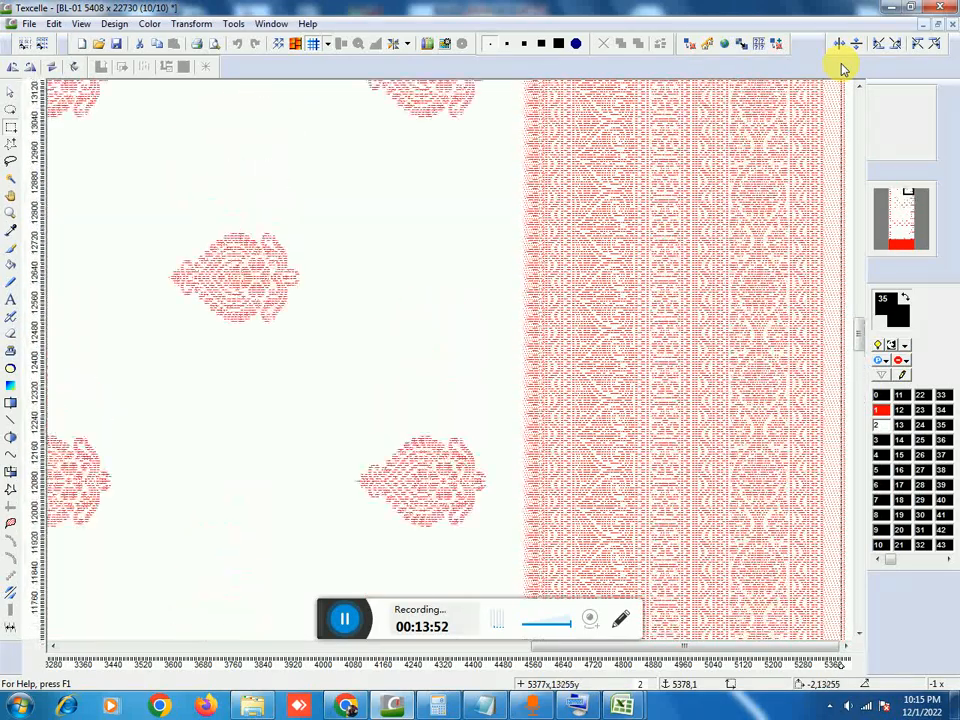
scroll(843, 68, up, 3)
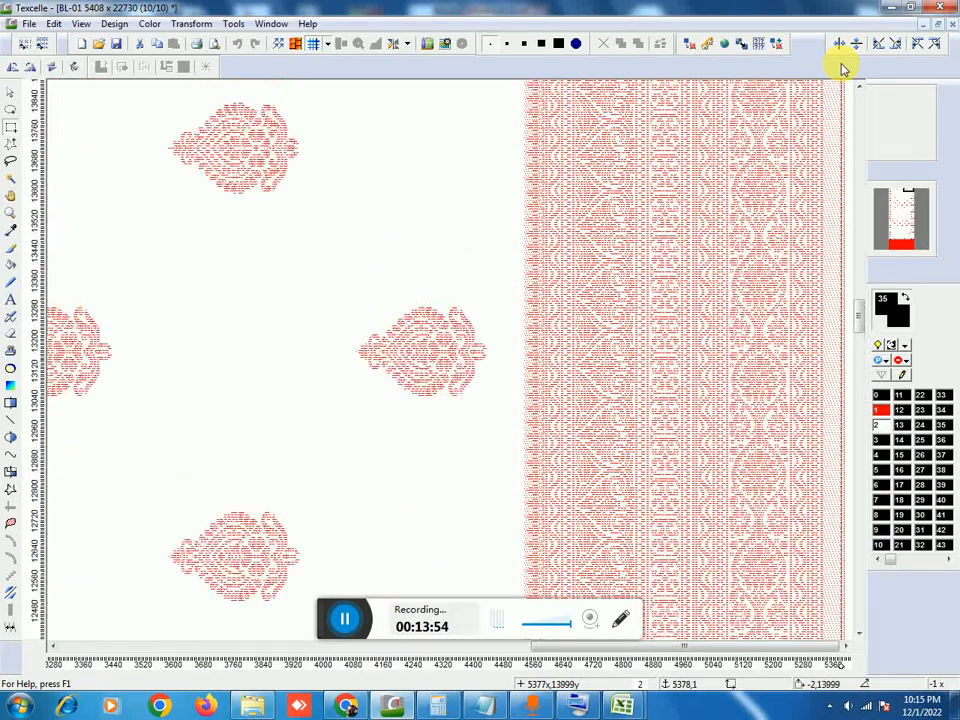
scroll(843, 68, up, 13)
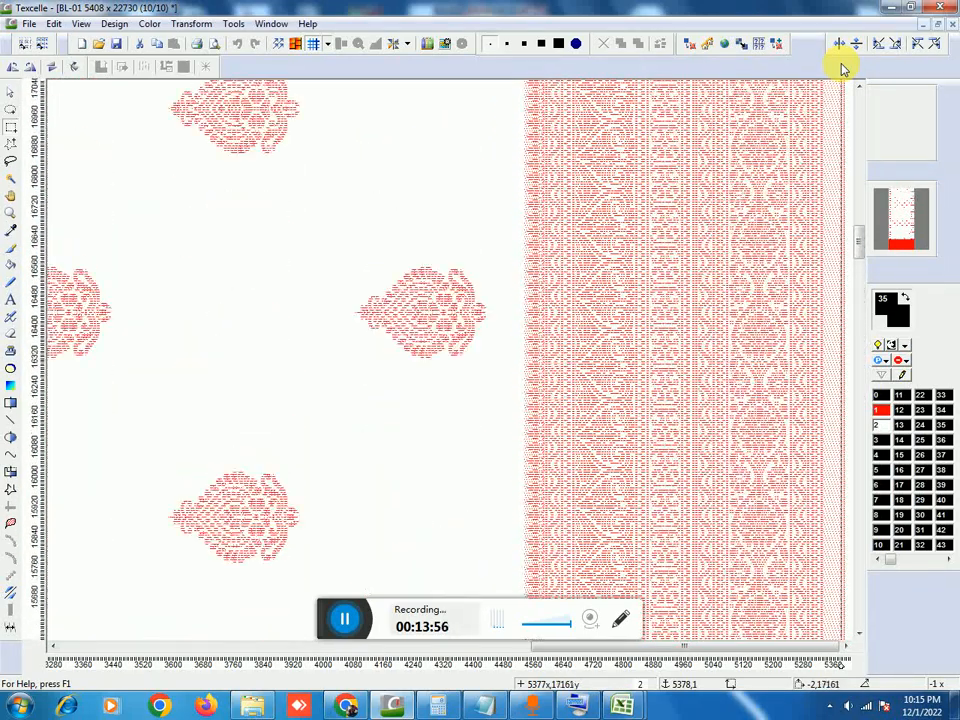
scroll(843, 68, up, 9)
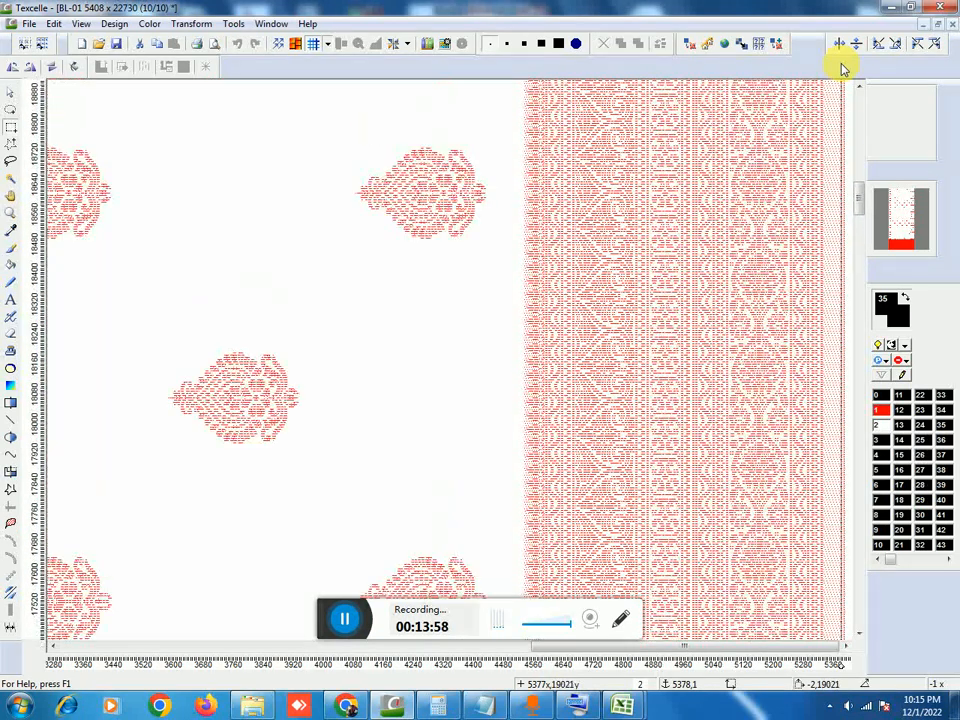
scroll(843, 68, up, 4)
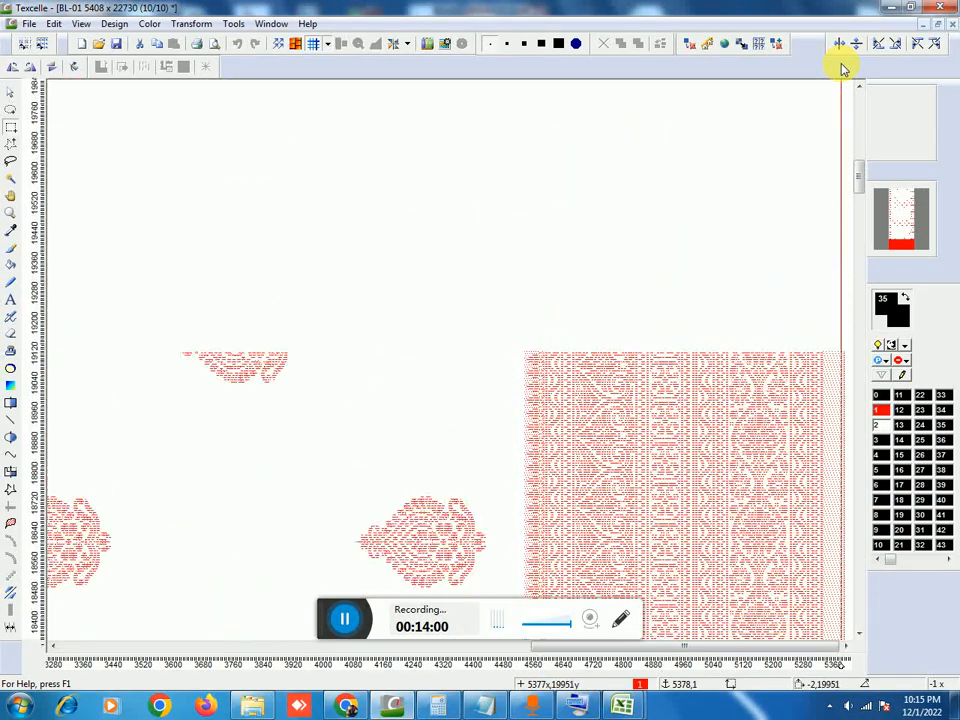
scroll(843, 68, up, 3)
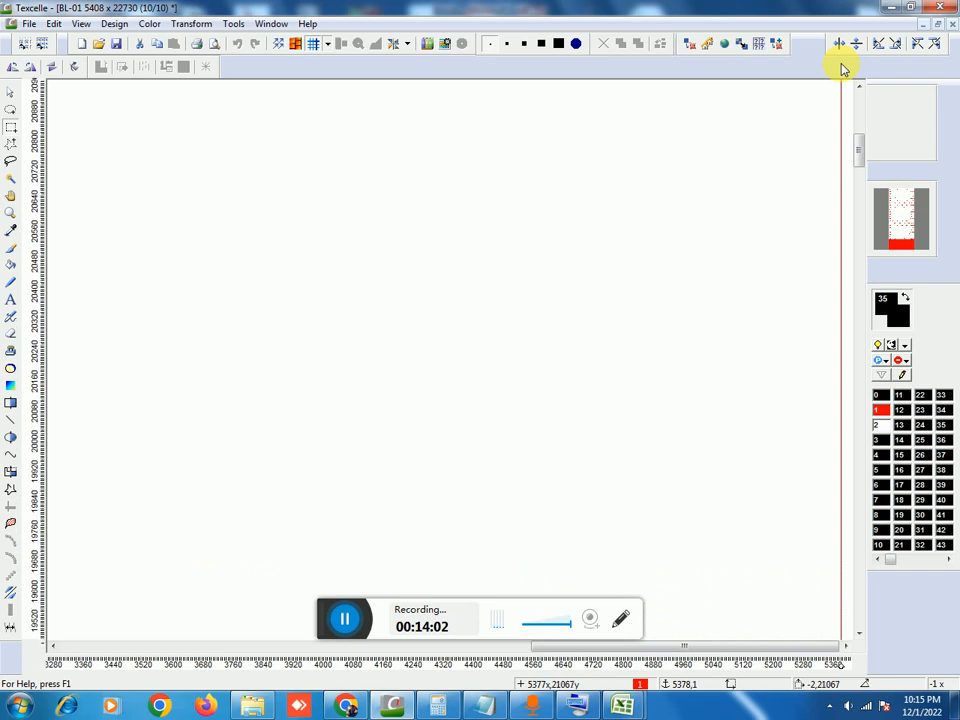
scroll(843, 68, up, 5)
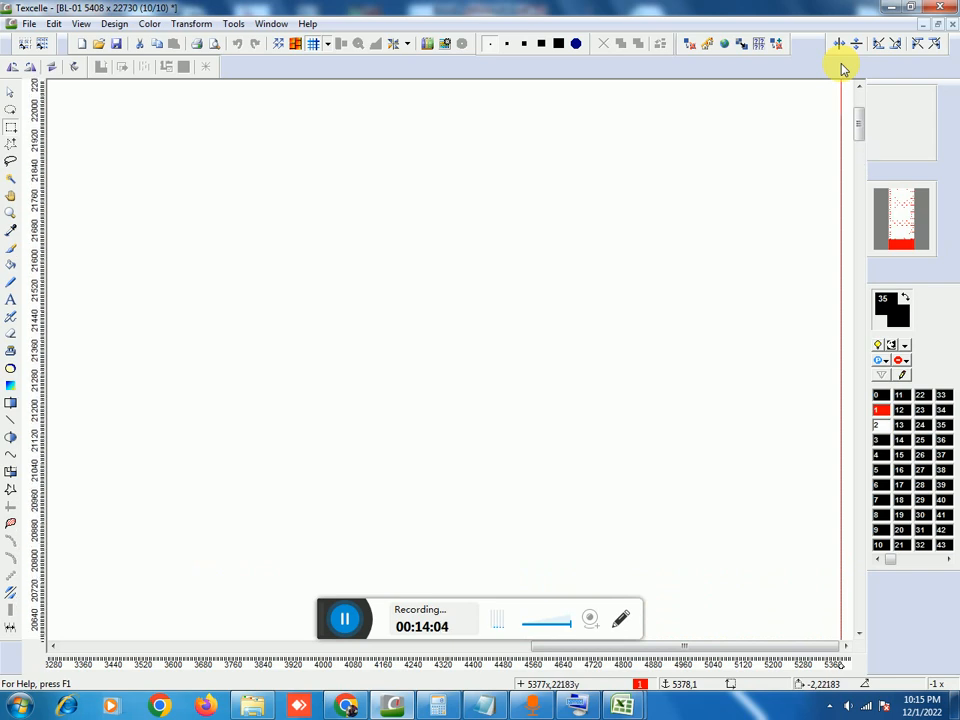
scroll(843, 68, up, 3)
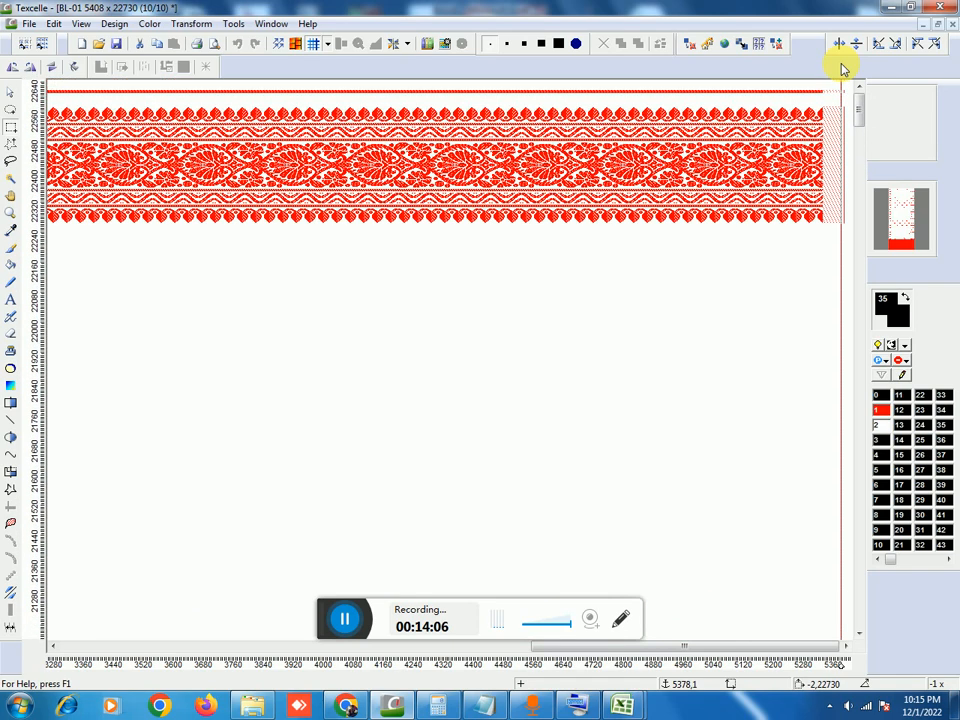
Step: Narrow the selection to only column 5378 over all 22730 rows and show its color statistics
key(plus)
key(plus)
key(plus)
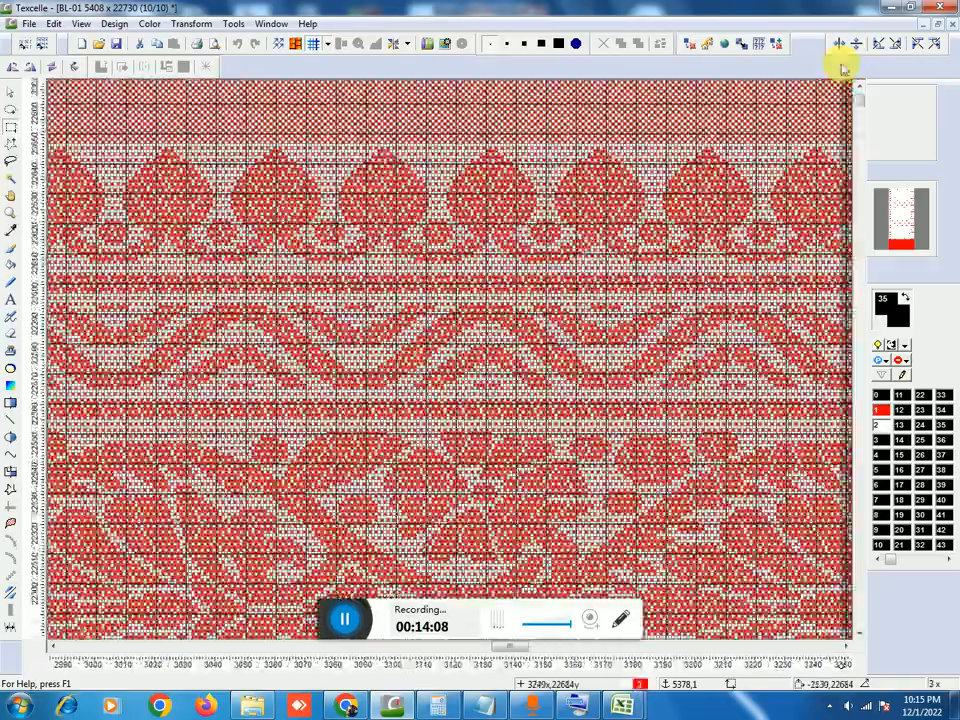
key(Right)
key(Right)
key(Right)
key(Right)
key(Right)
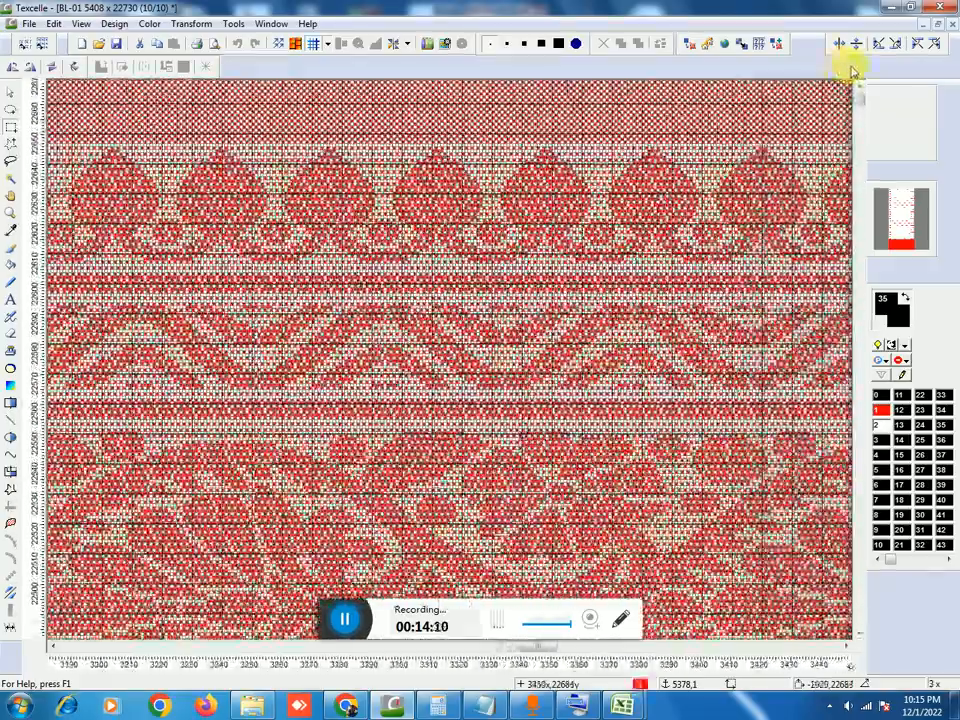
key(Right)
key(Right)
key(Right)
key(Right)
key(Right)
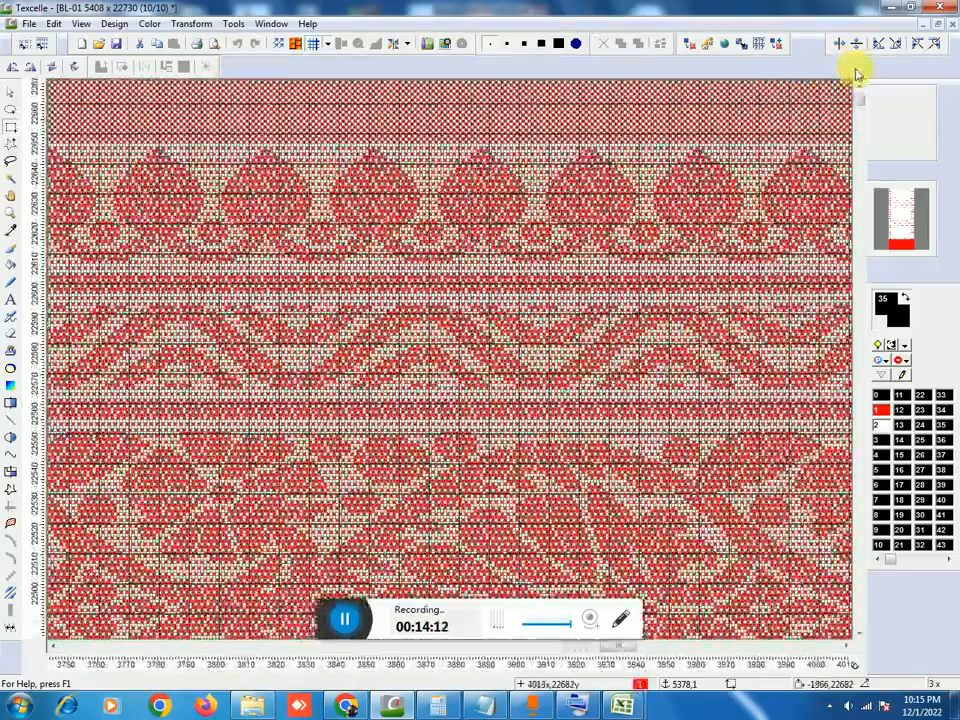
key(Right)
key(Right)
key(Right)
key(Right)
key(Right)
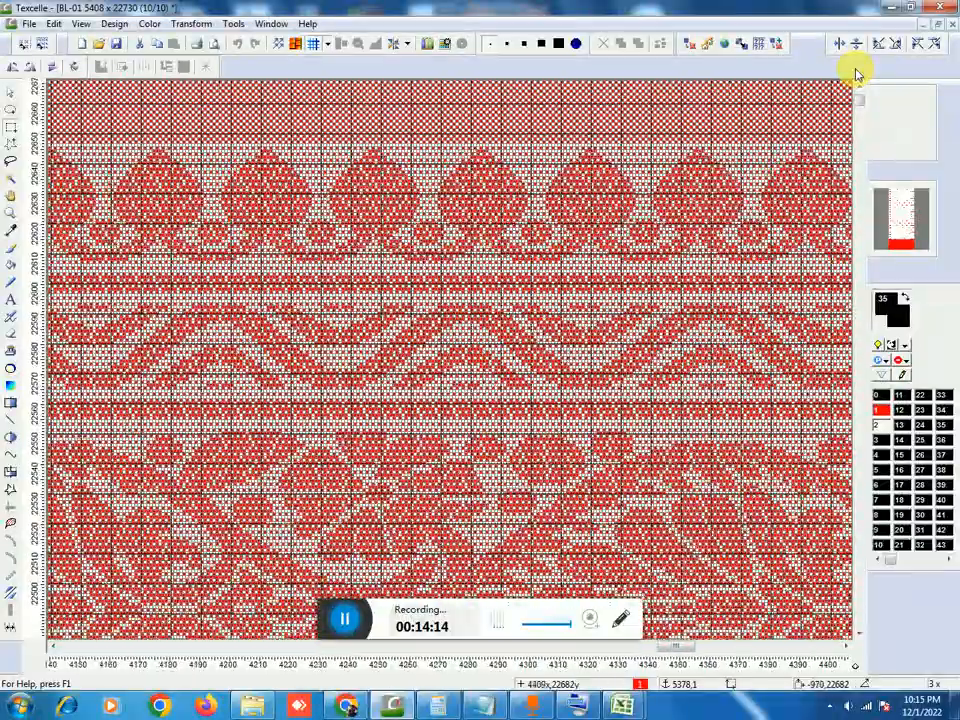
key(Right)
key(Right)
key(Right)
key(Right)
key(Right)
key(Right)
key(Right)
key(Right)
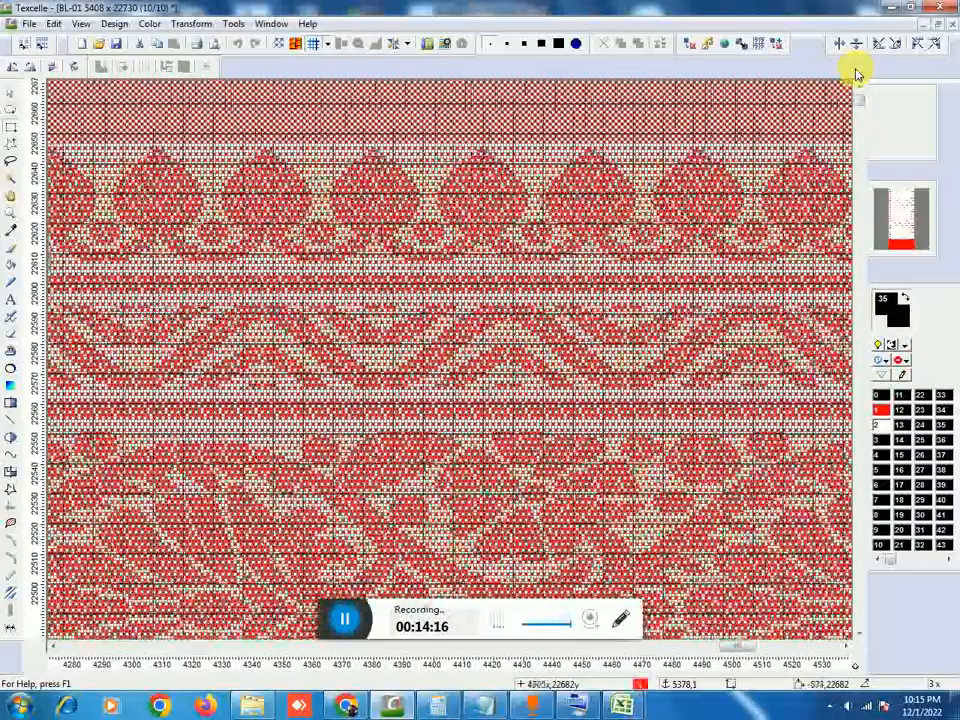
key(Right)
key(Right)
key(Right)
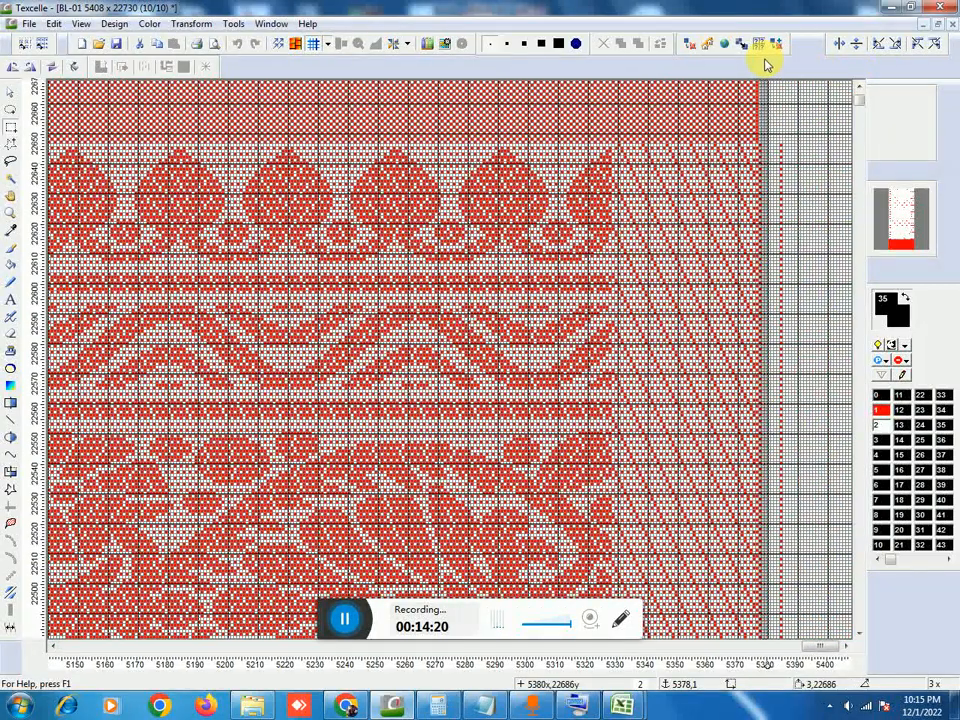
drag(763, 65, 760, 65)
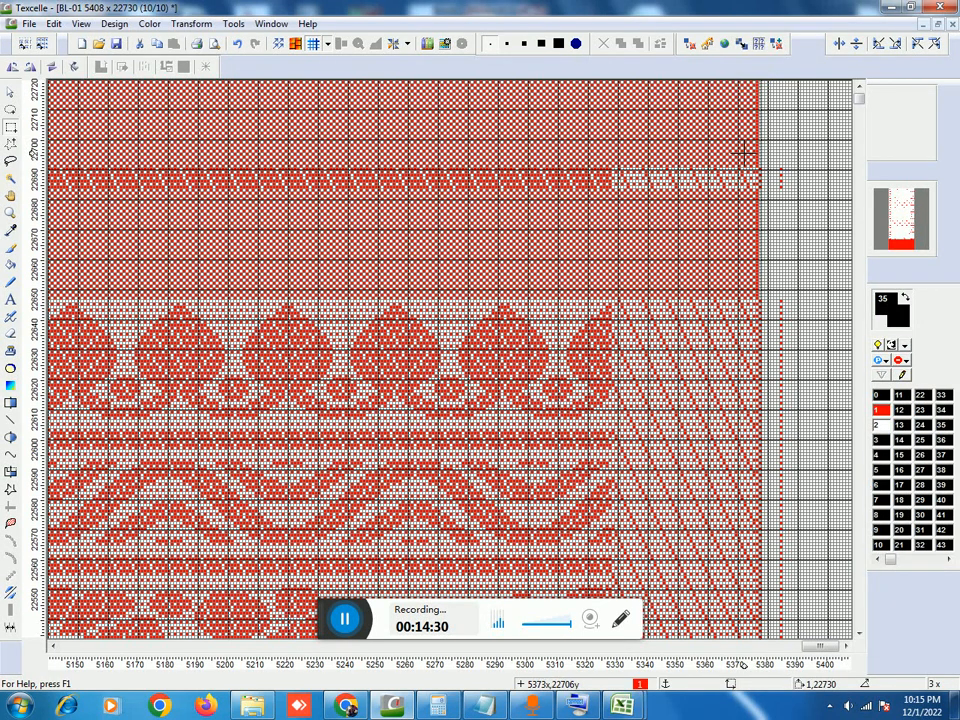
click(150, 23)
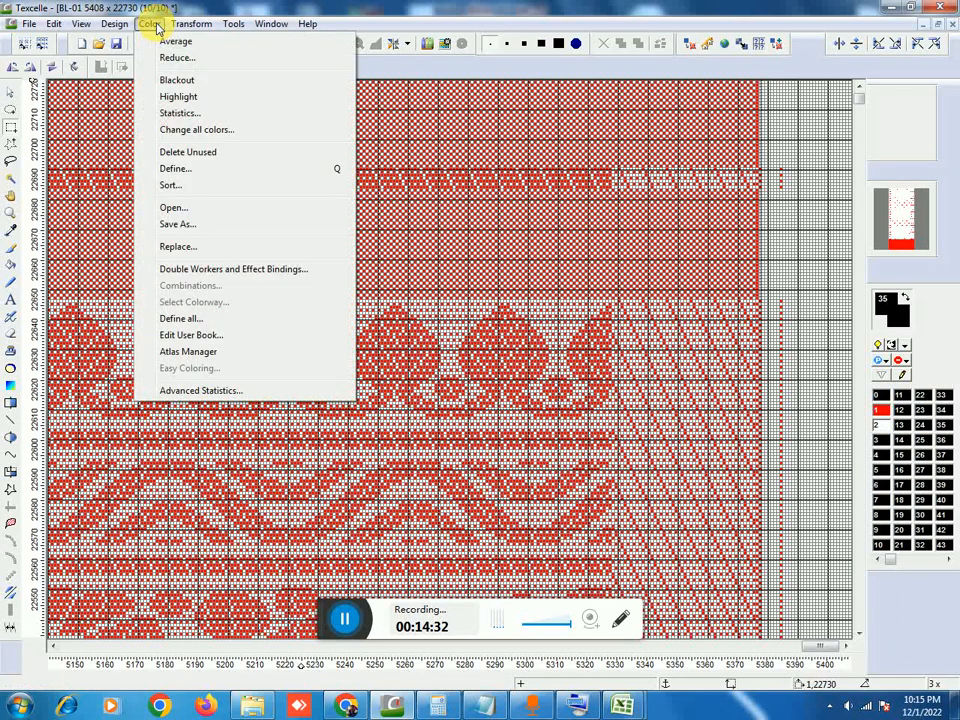
click(175, 115)
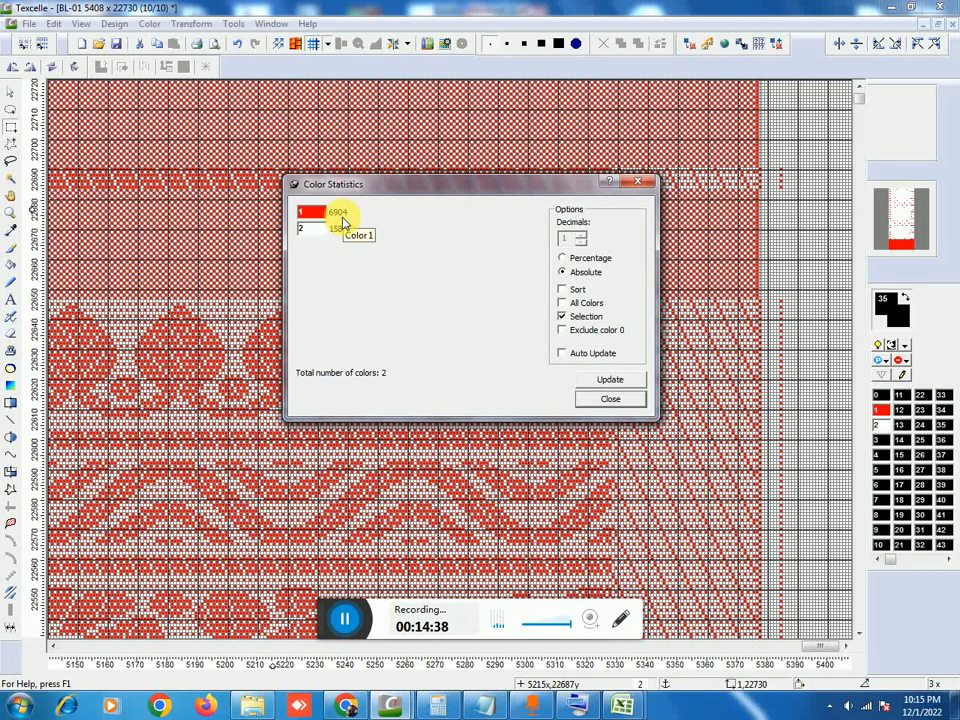
Step: Switch to the calculator, clear it and divide the color 1 count 6904 by 24.16
click(438, 705)
click(542, 343)
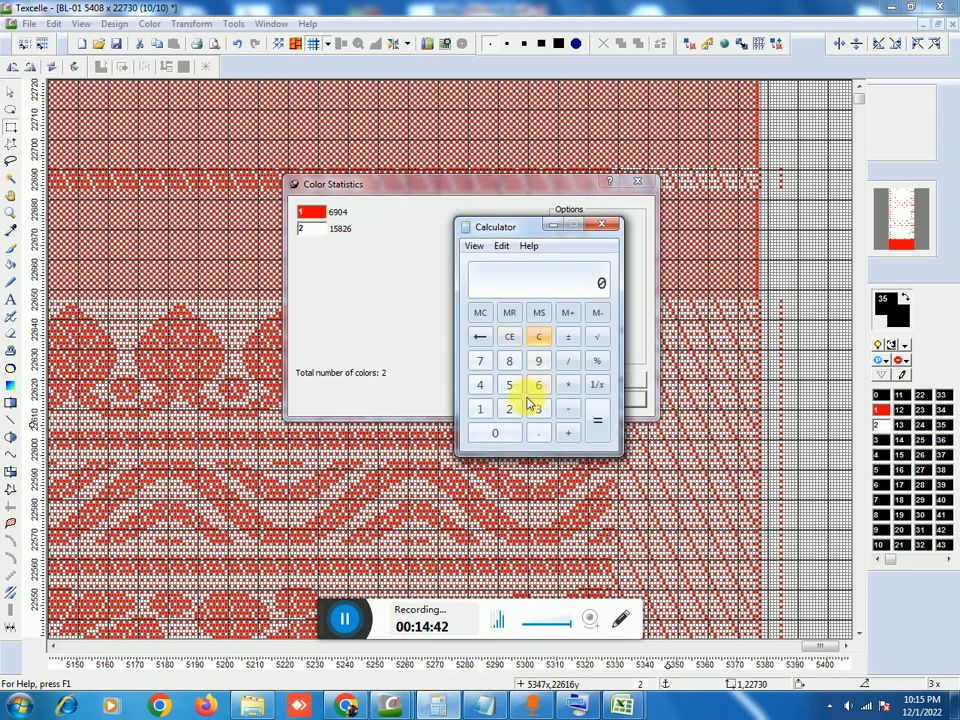
click(541, 383)
click(538, 362)
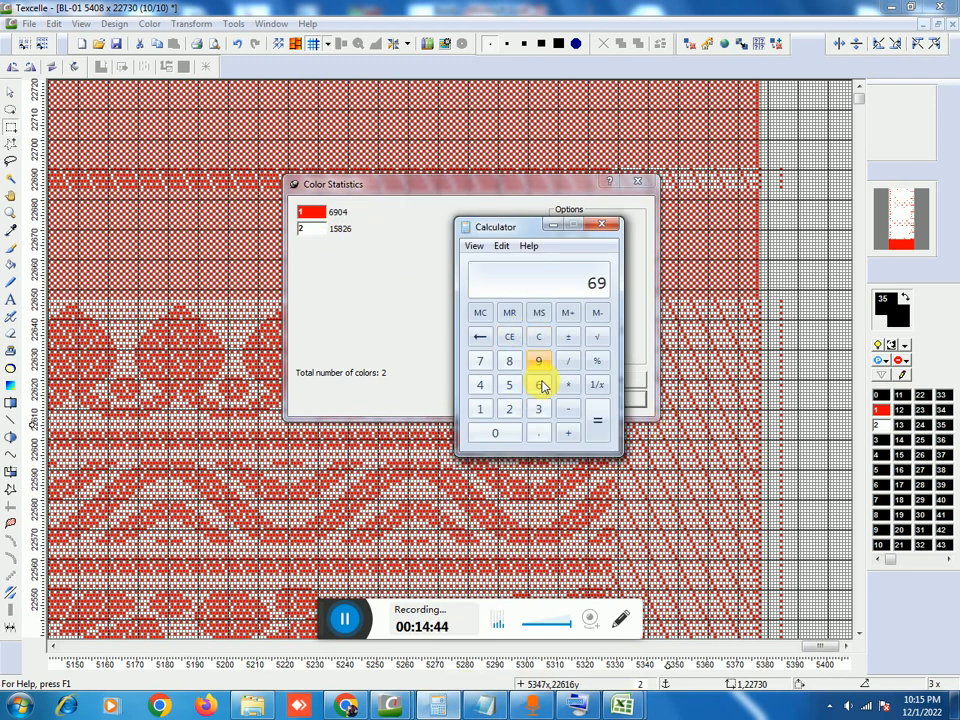
click(495, 433)
click(480, 386)
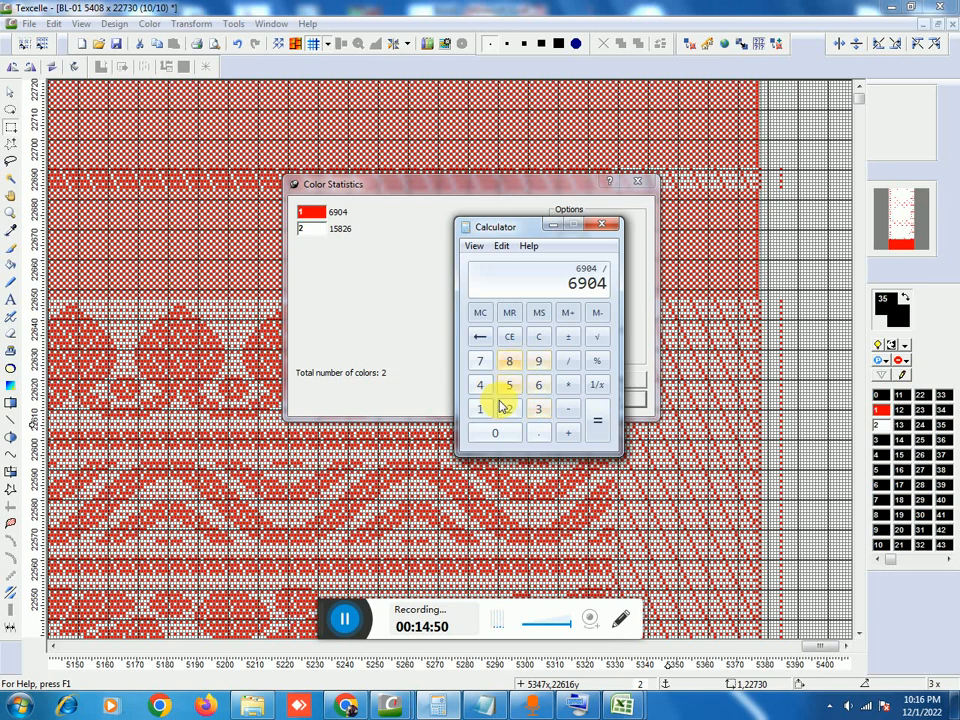
click(509, 409)
click(480, 385)
click(538, 433)
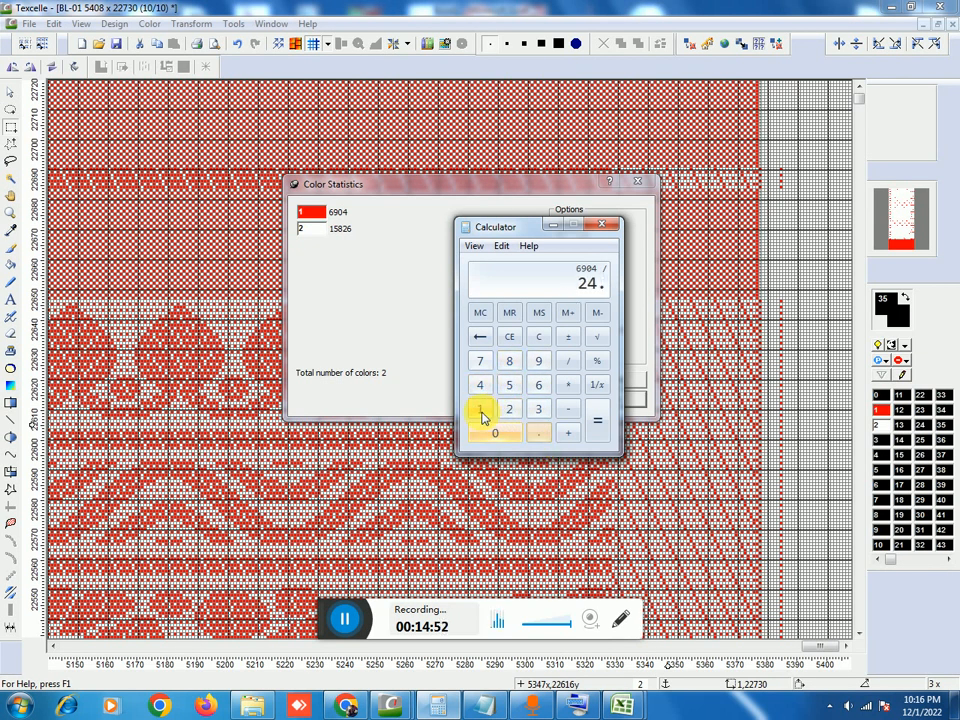
click(480, 409)
click(538, 385)
click(596, 424)
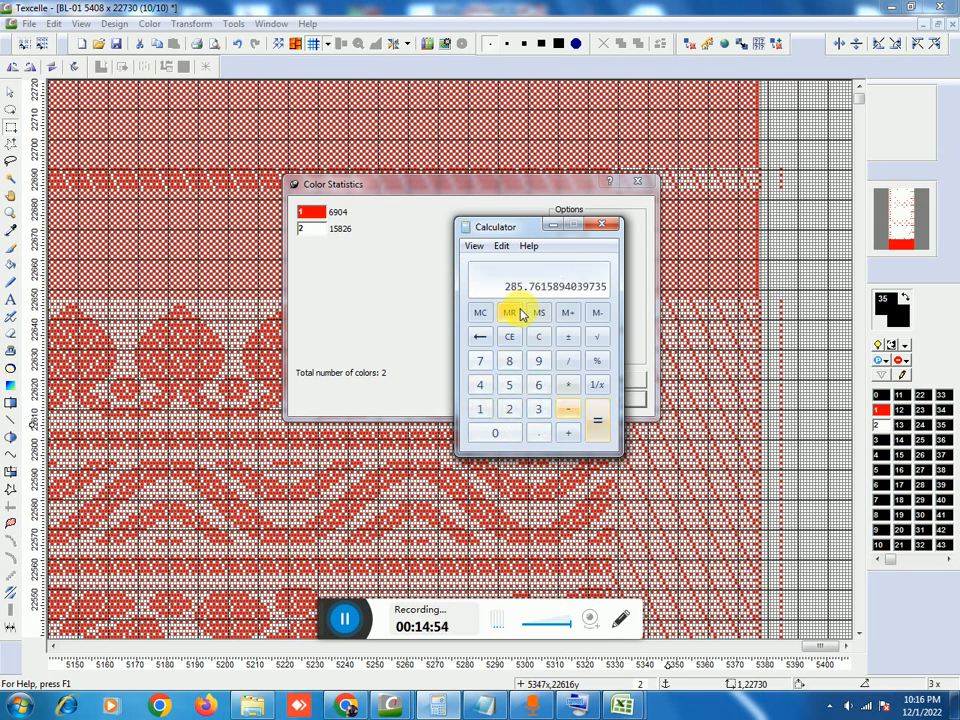
Step: Clear the calculator and divide the color 1 count 6904 by 242.16
click(542, 337)
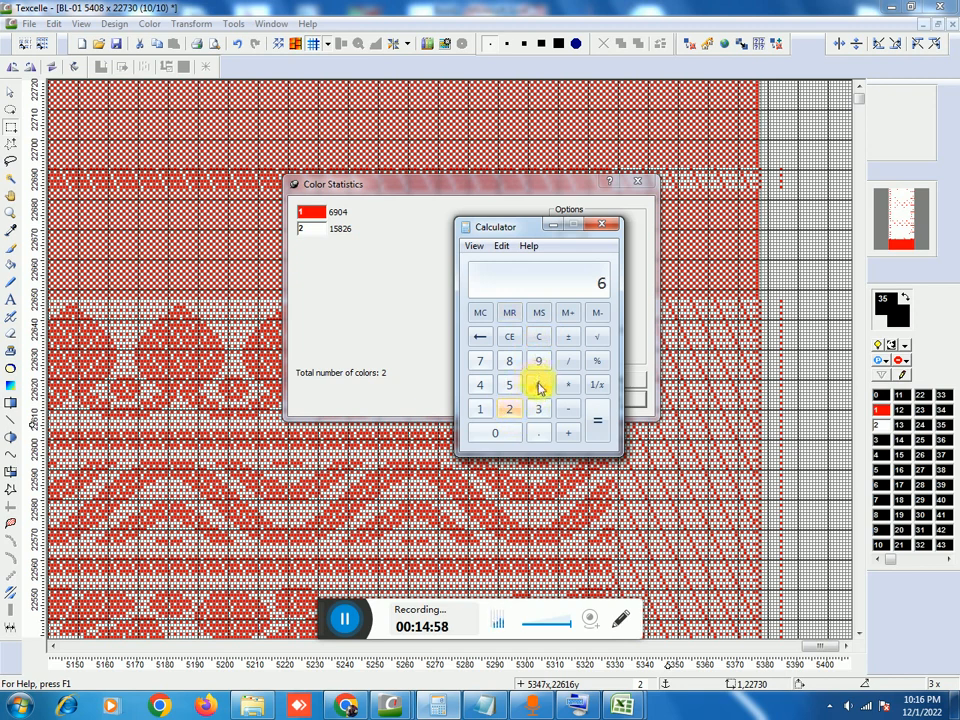
click(538, 366)
click(506, 424)
click(483, 390)
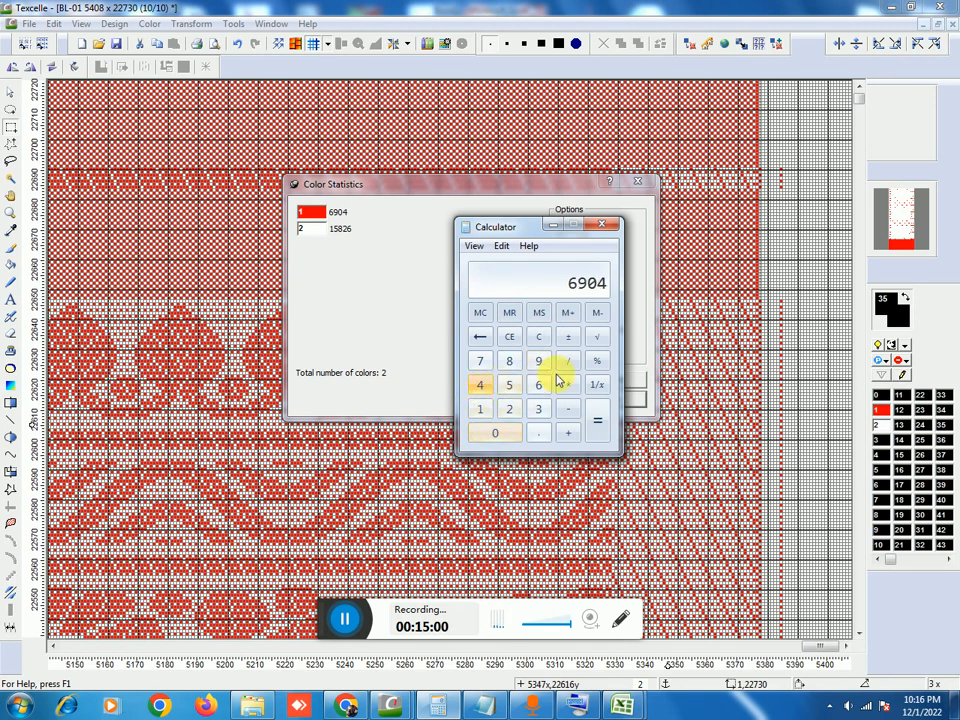
click(570, 367)
click(508, 408)
click(481, 388)
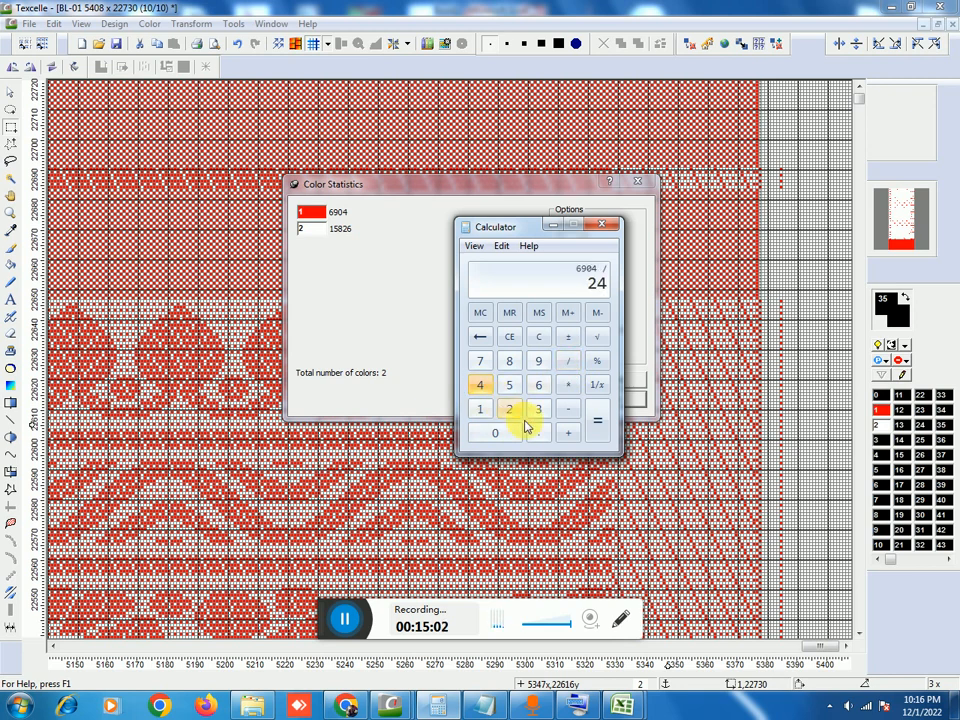
click(538, 432)
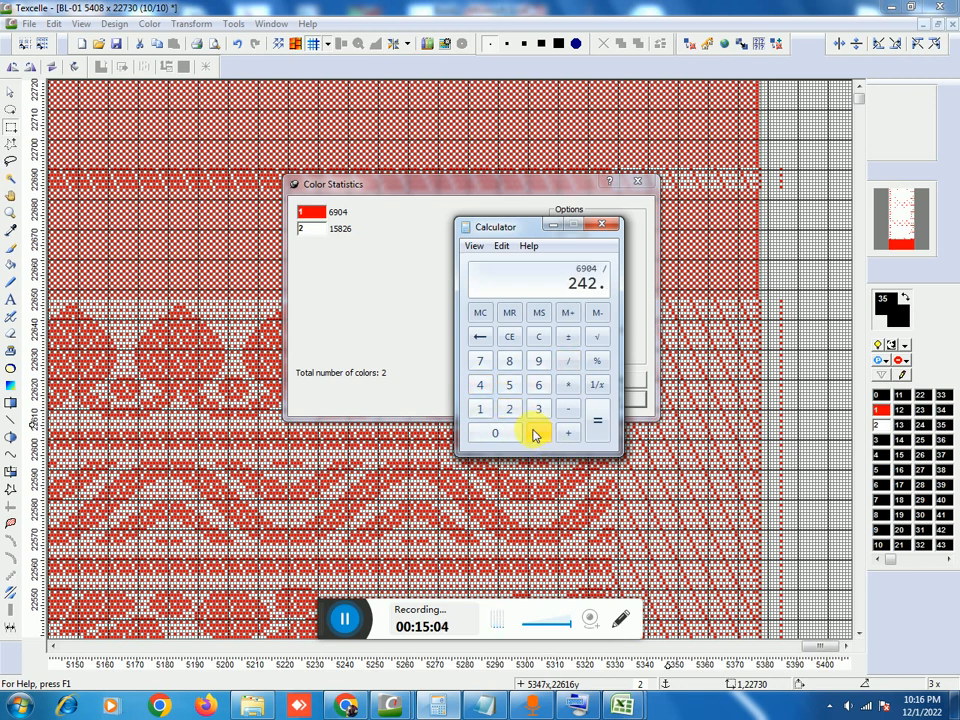
click(480, 408)
click(538, 385)
click(594, 419)
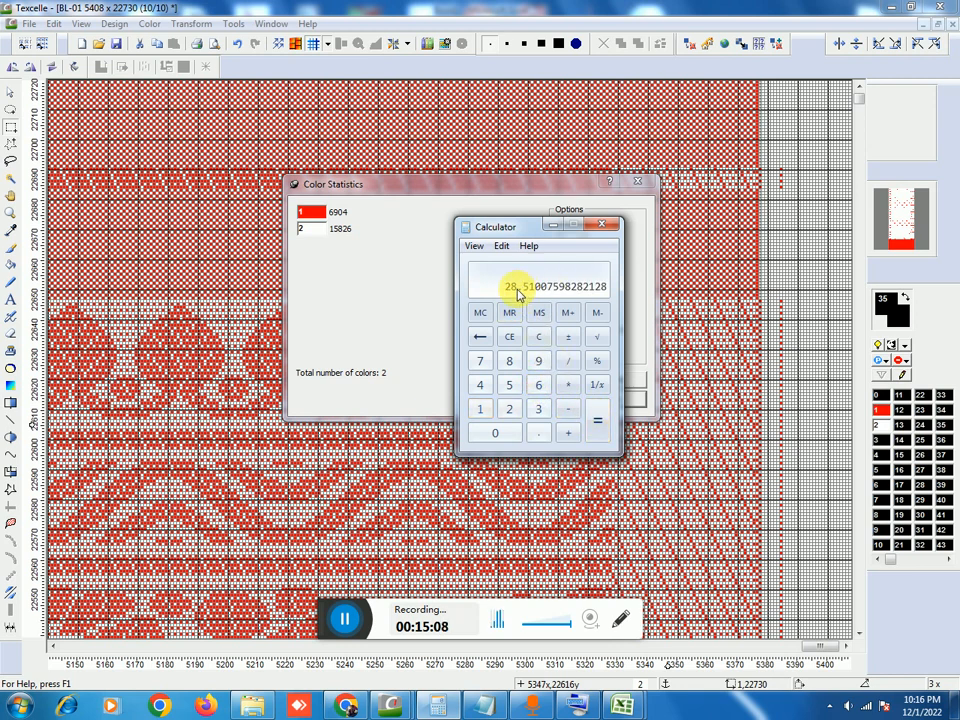
Step: Minimize the calculator, switch to the Book1 workbook in Excel, complete A8 as "2- 28.5 PPI" and extend the A9 label to "3-"
click(553, 225)
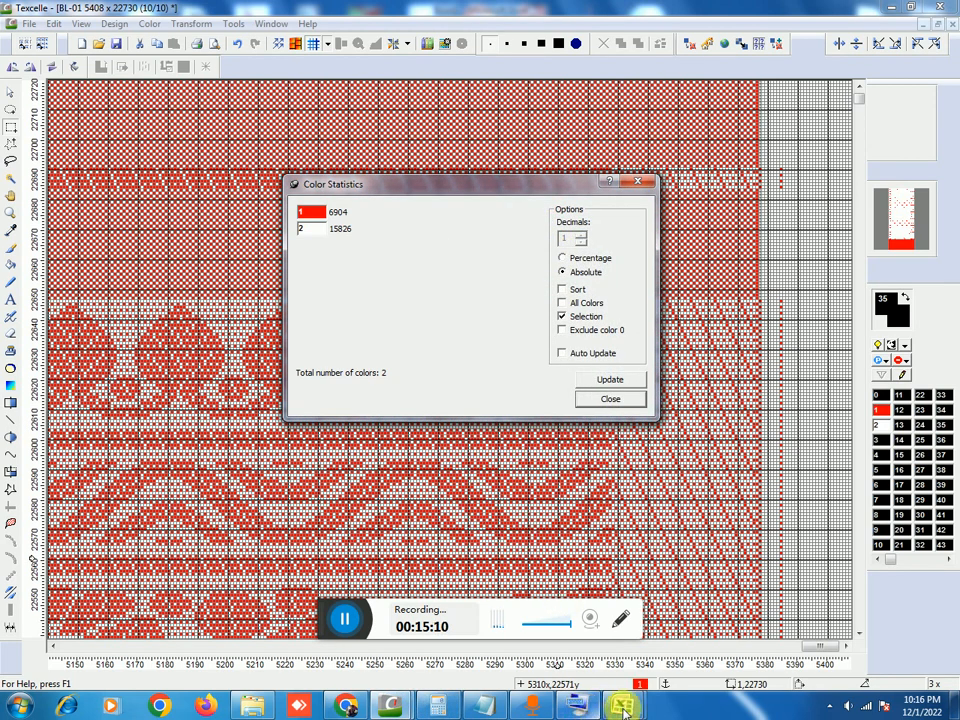
mouse_move(622, 706)
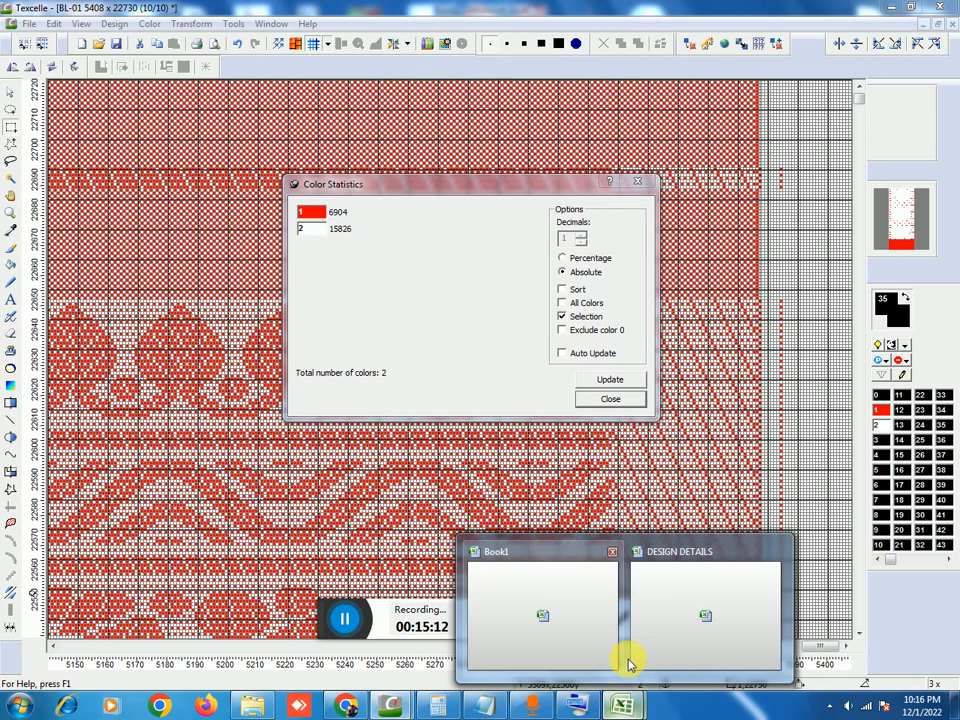
click(570, 638)
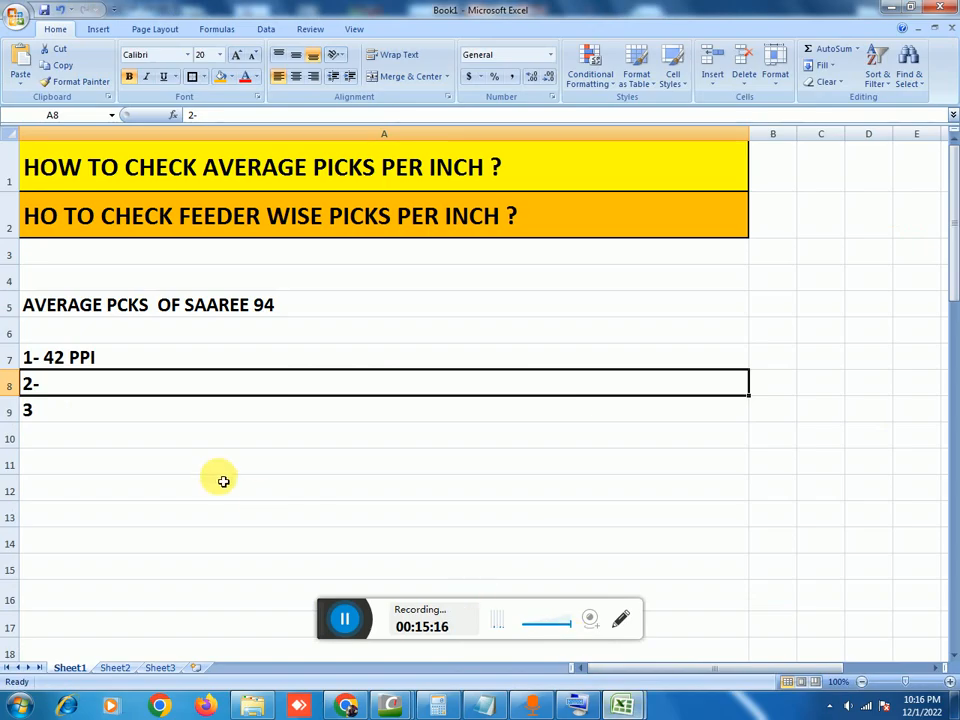
double_click(105, 388)
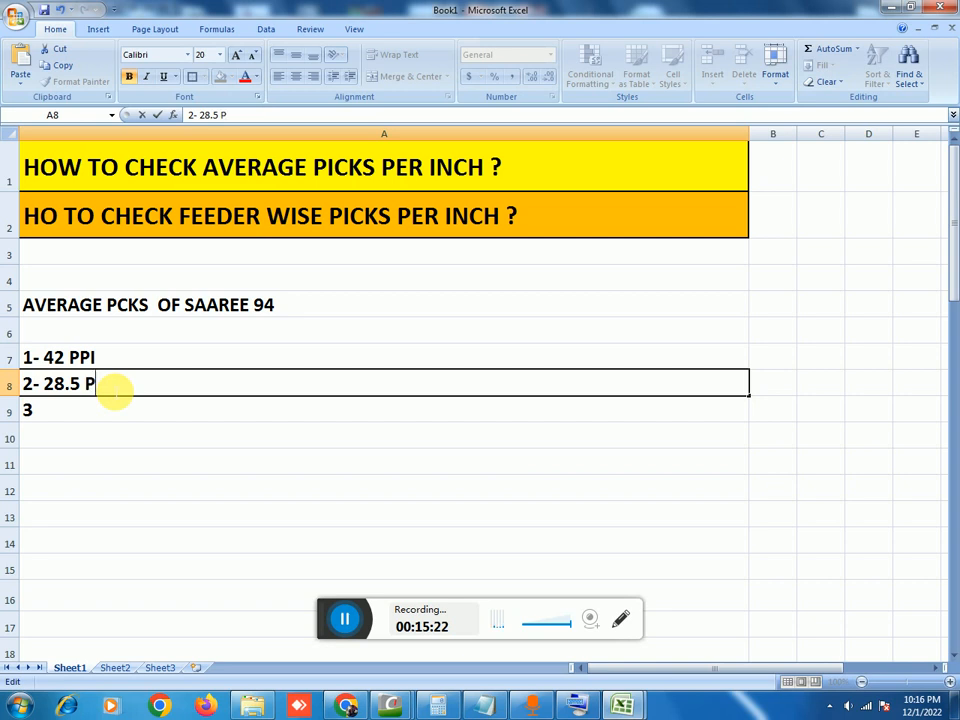
text(28.5 PPI)
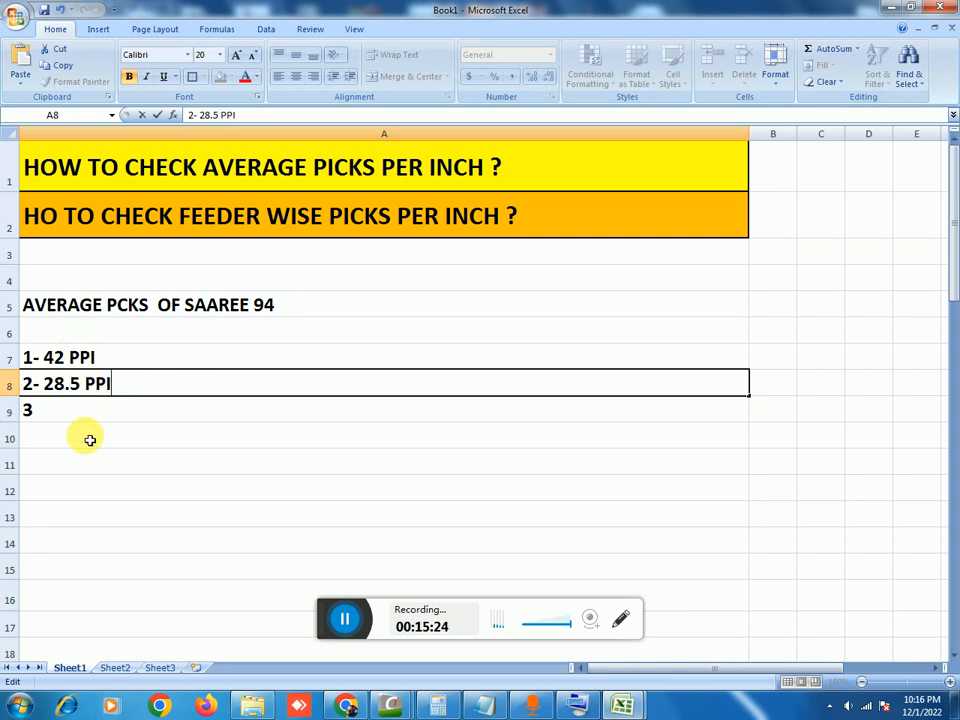
click(108, 413)
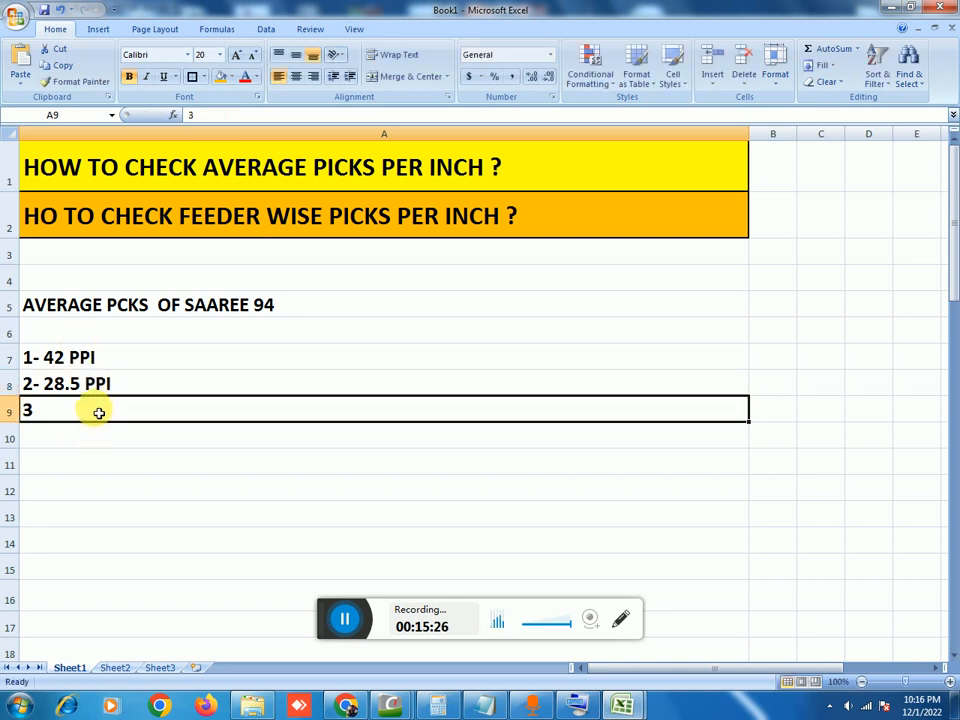
double_click(99, 413)
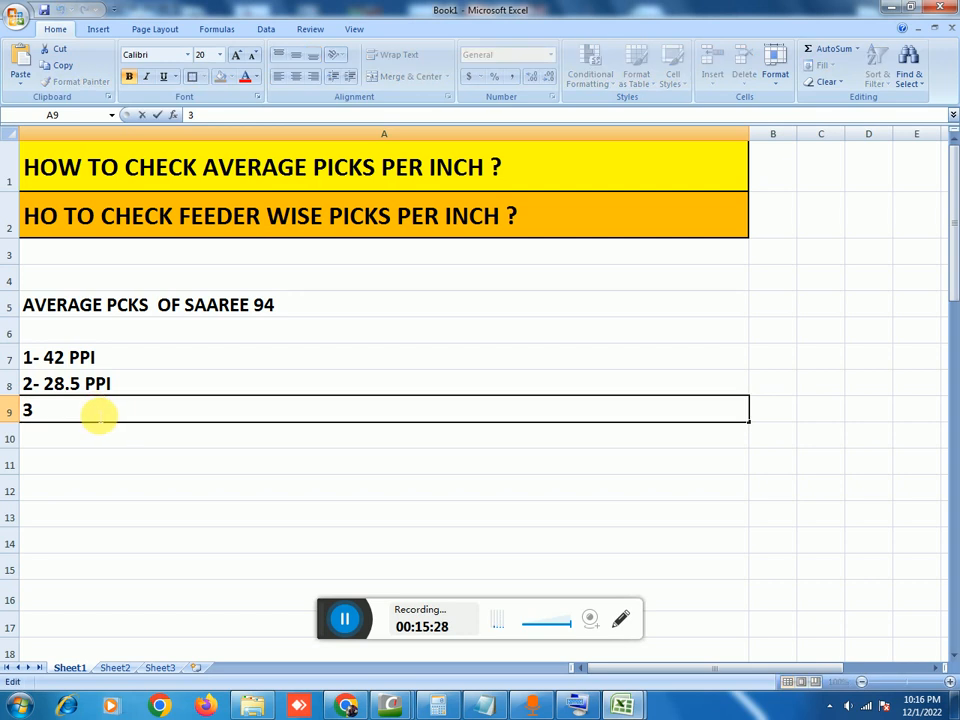
Step: Switch back to the BL-01 design in Texcelle and close its color statistics
mouse_move(389, 700)
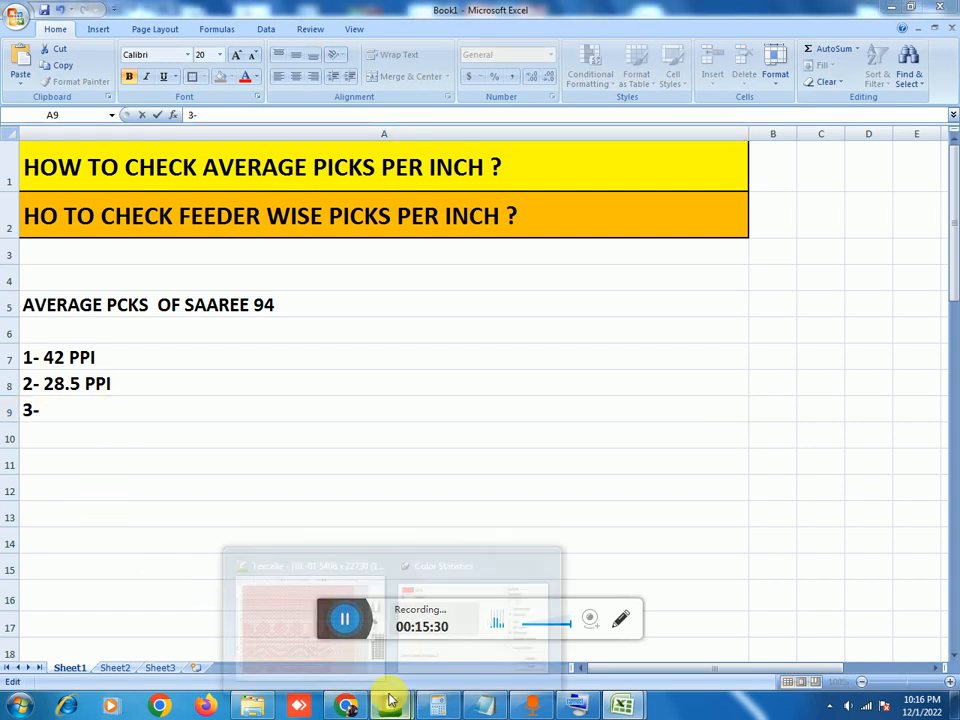
click(352, 651)
click(596, 396)
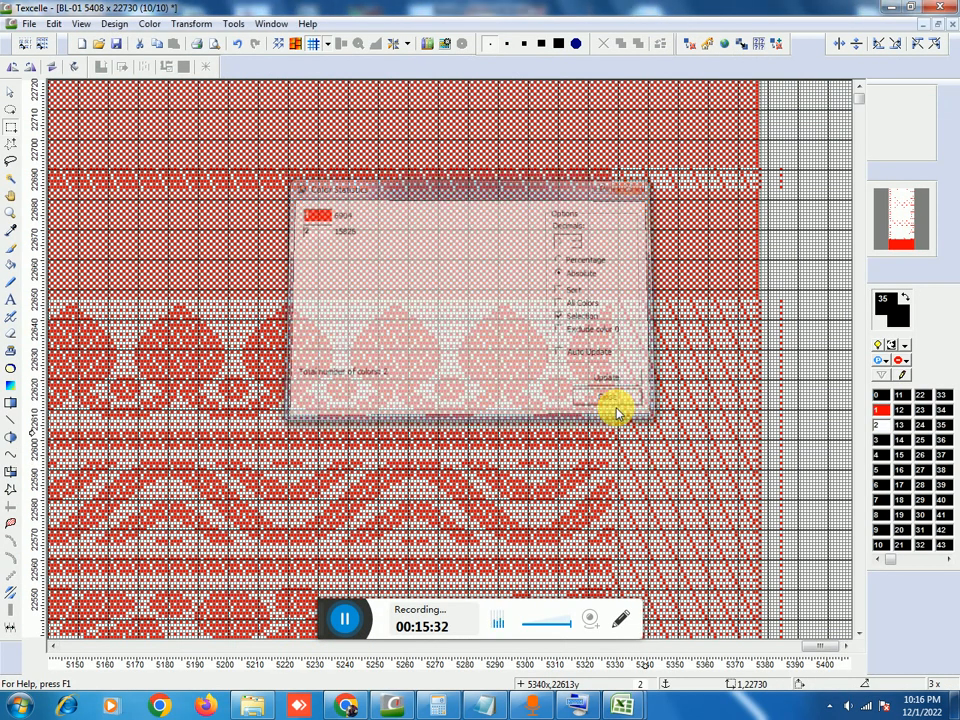
Step: Start a new rectangular selection at column 5379, row 1, and extend it up to row 22730
drag(857, 96, 815, 635)
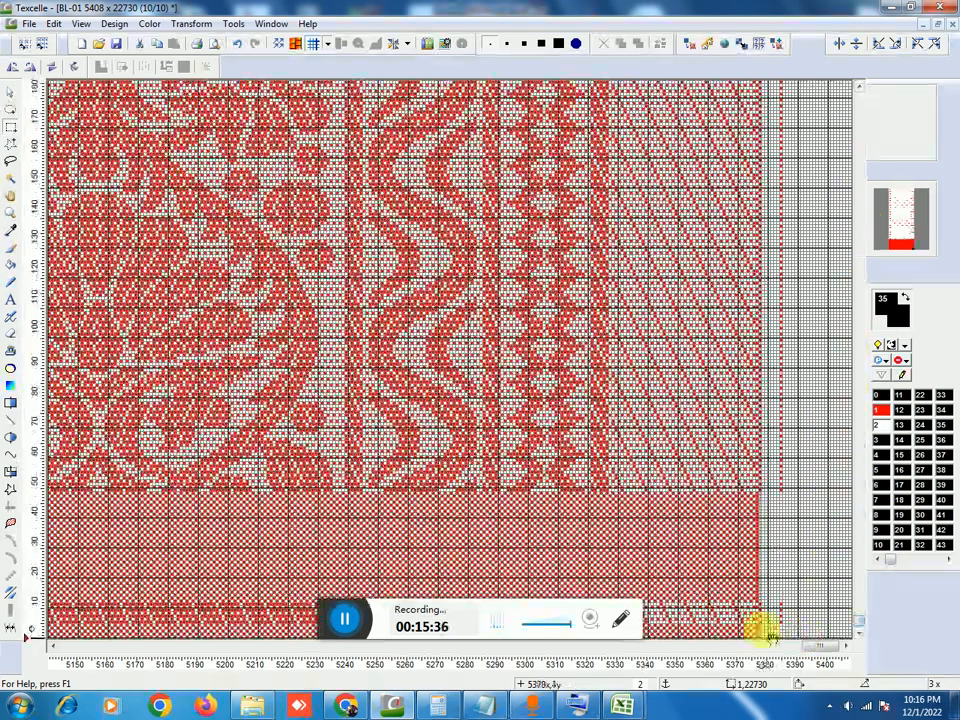
scroll(760, 622, up, 3)
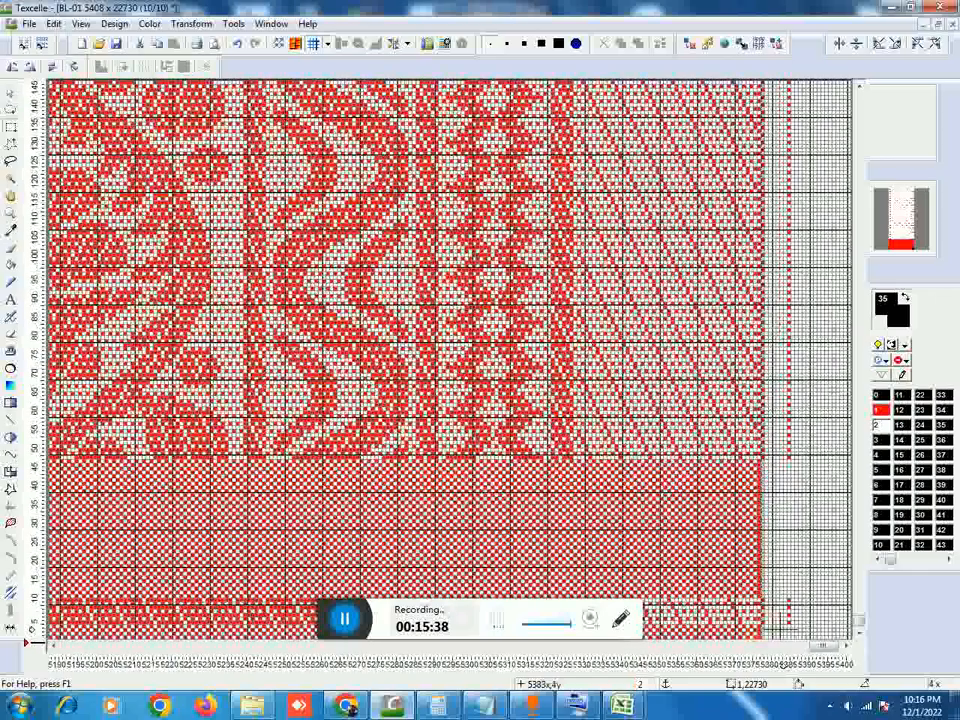
scroll(808, 618, down, 1)
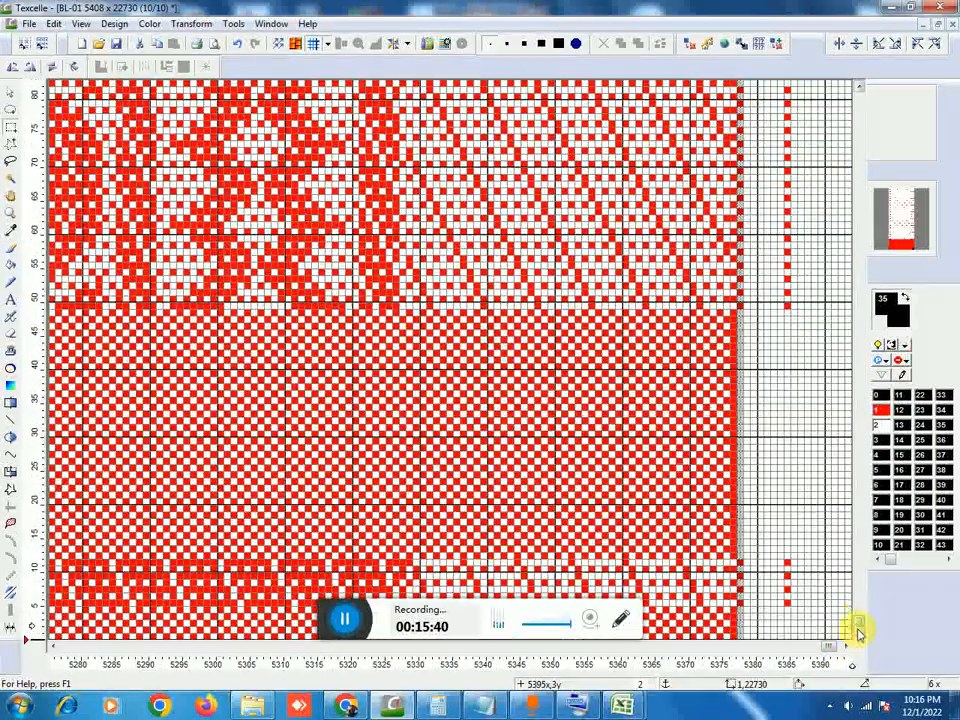
drag(747, 636, 748, 569)
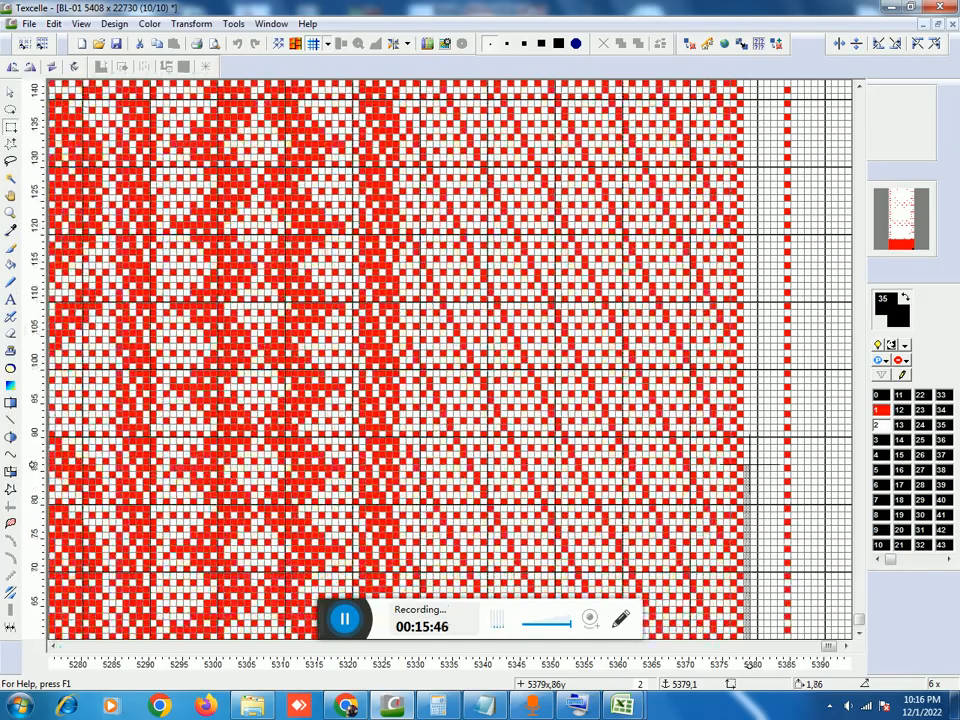
drag(747, 460, 747, 75)
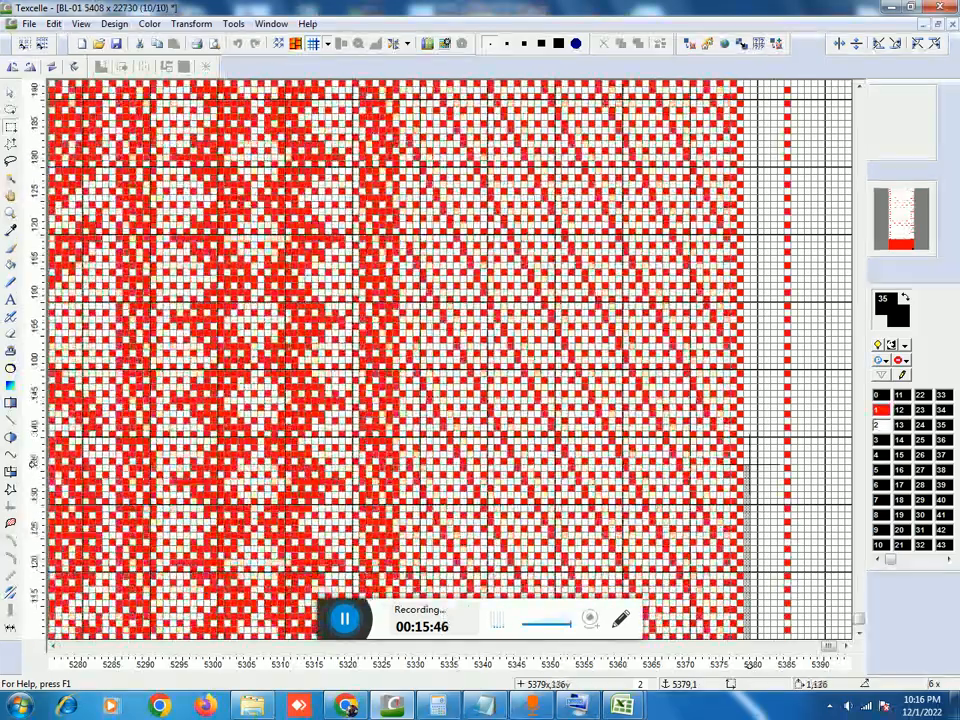
scroll(749, 463, down, 4)
drag(749, 464, 750, 460)
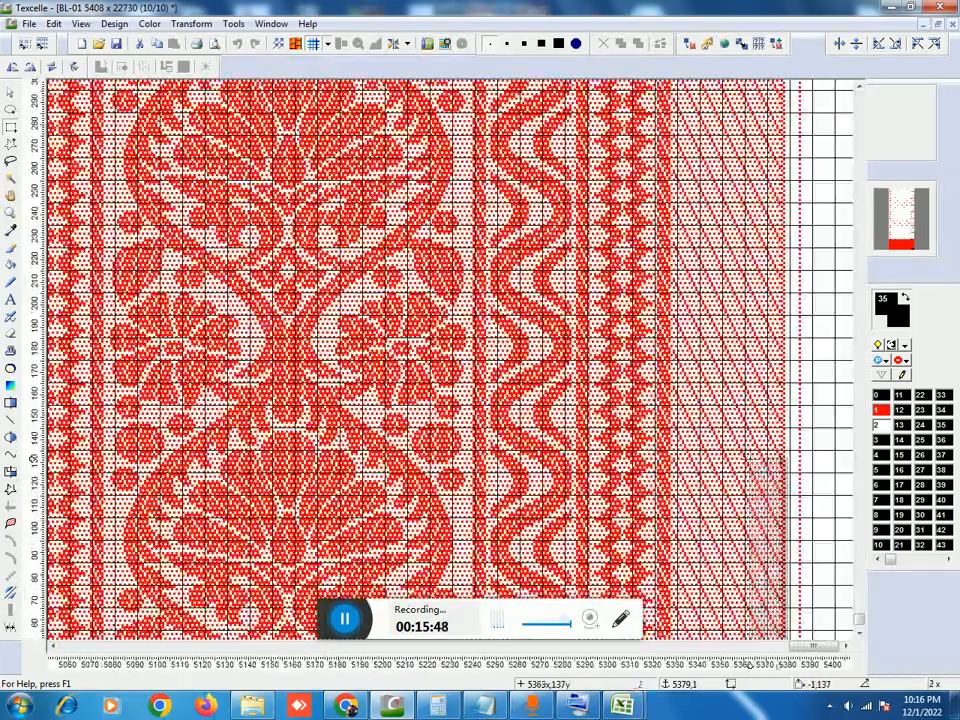
scroll(749, 460, down, 1)
scroll(750, 460, down, 1)
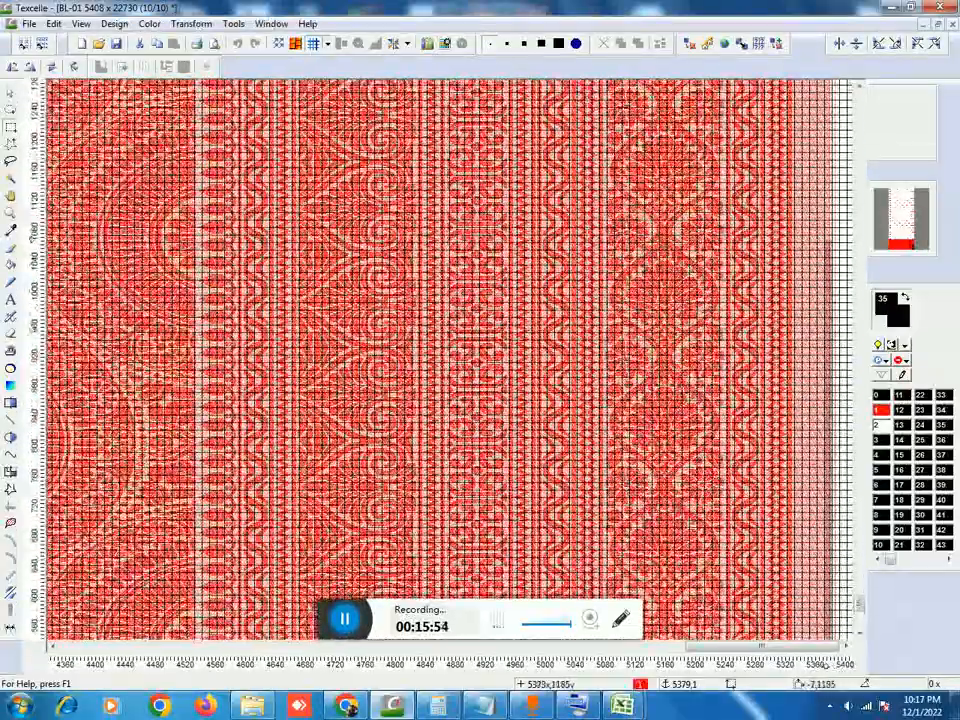
mouse_move(826, 82)
mouse_down()
mouse_move(832, 110)
mouse_move(838, 72)
mouse_move(845, 106)
mouse_move(843, 82)
mouse_up()
scroll(832, 110, down, 1)
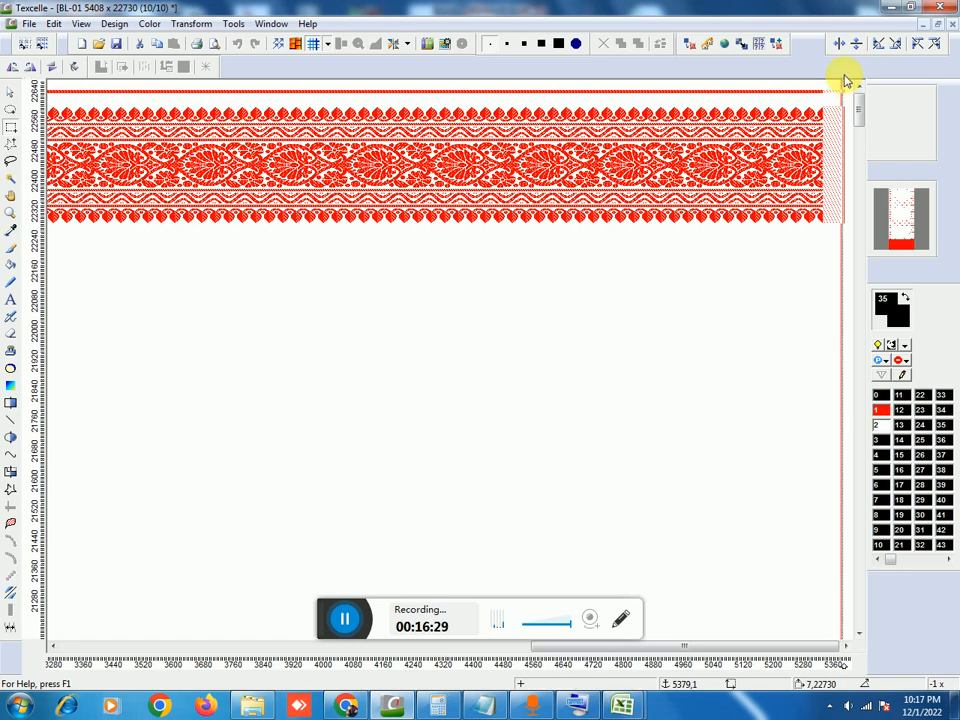
Step: Narrow the selection to only column 5379 over all 22730 rows and show its color statistics
scroll(846, 81, up, 1)
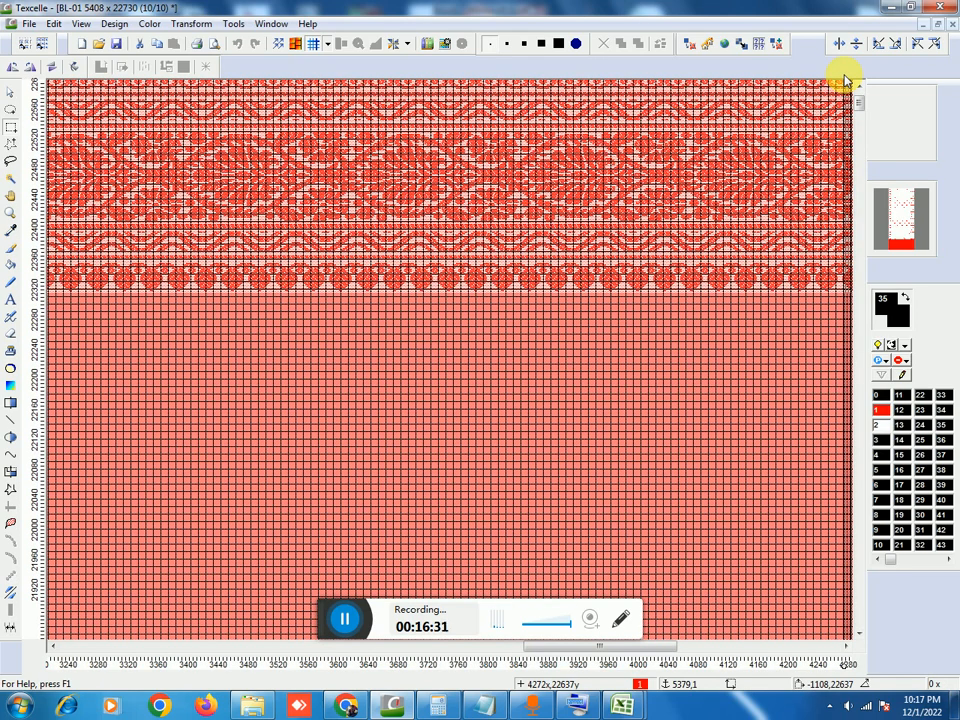
scroll(846, 81, up, 1)
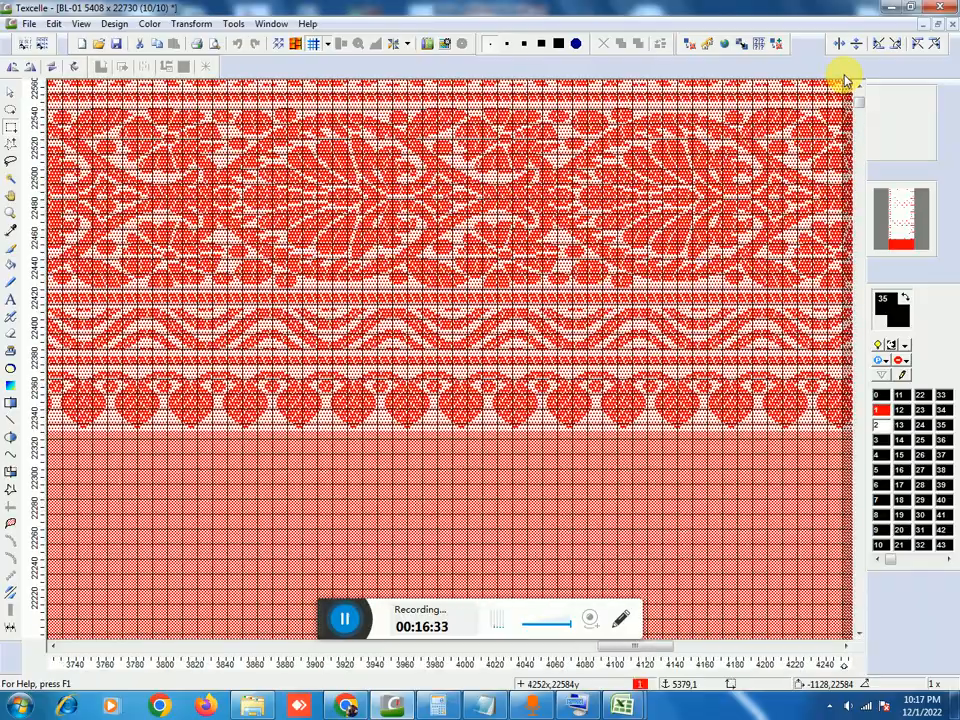
key(Right)
key(Right)
key(Right)
key(Right)
key(Right)
key(Right)
key(Up)
key(Up)
key(Up)
key(Up)
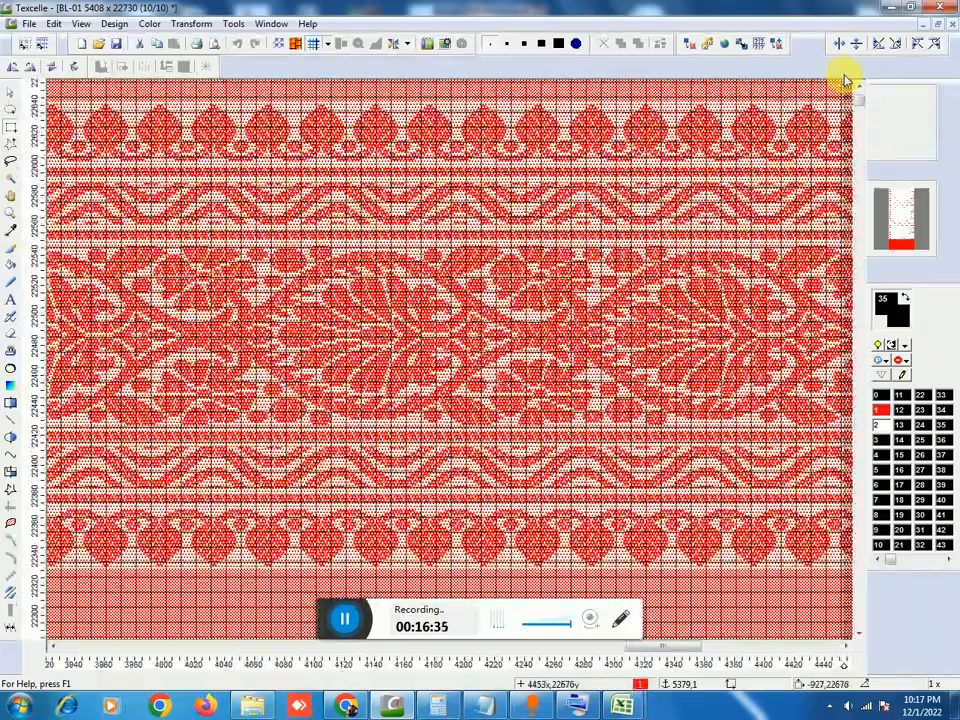
key(Up)
key(Up)
key(Up)
key(Up)
key(Right)
key(Right)
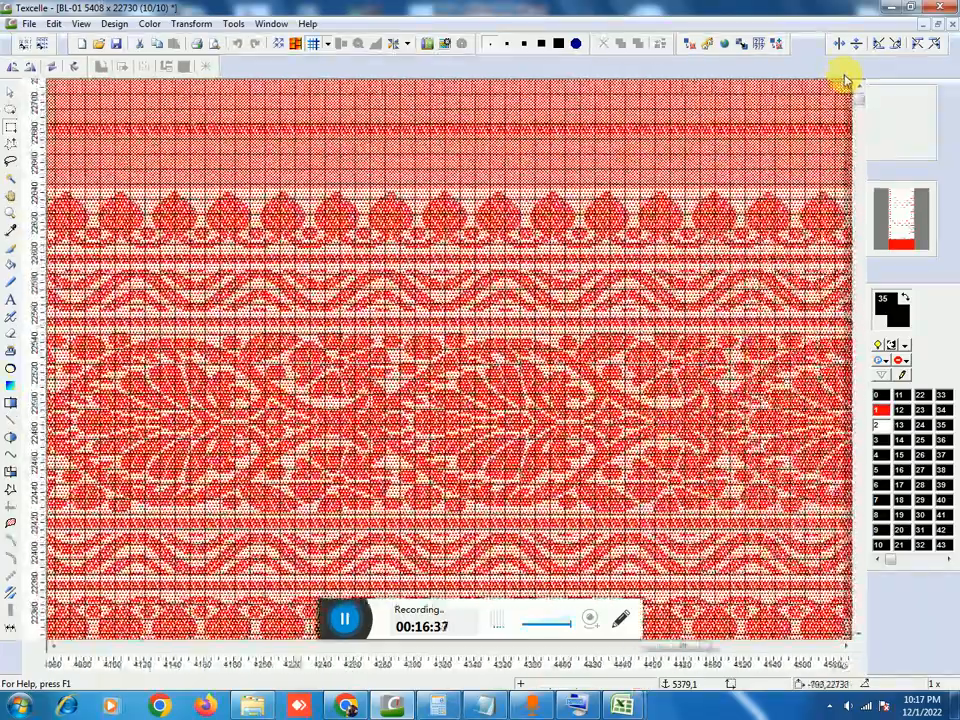
key(Right)
key(Right)
key(Right)
key(Right)
key(Right)
key(Right)
key(Right)
key(Right)
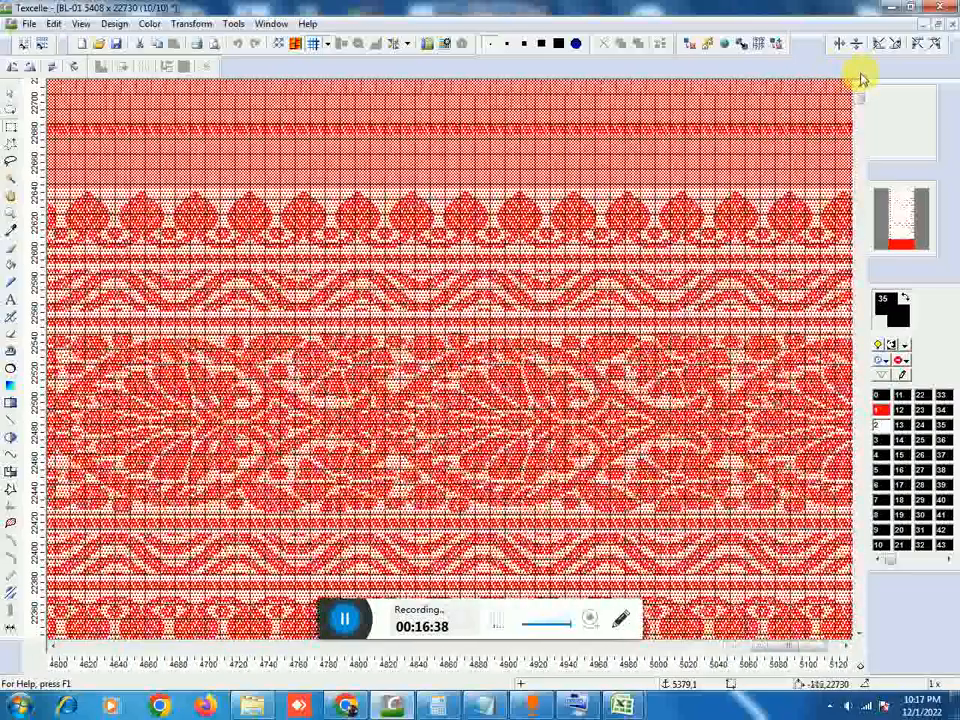
key(Right)
key(Right)
key(Right)
key(Right)
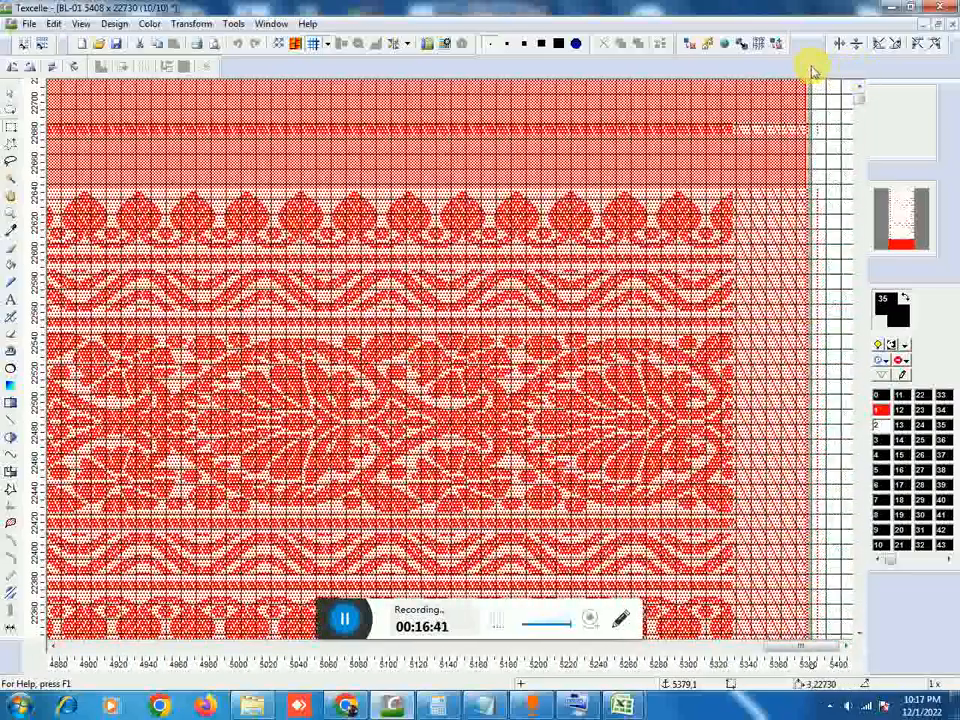
key(plus)
key(Right)
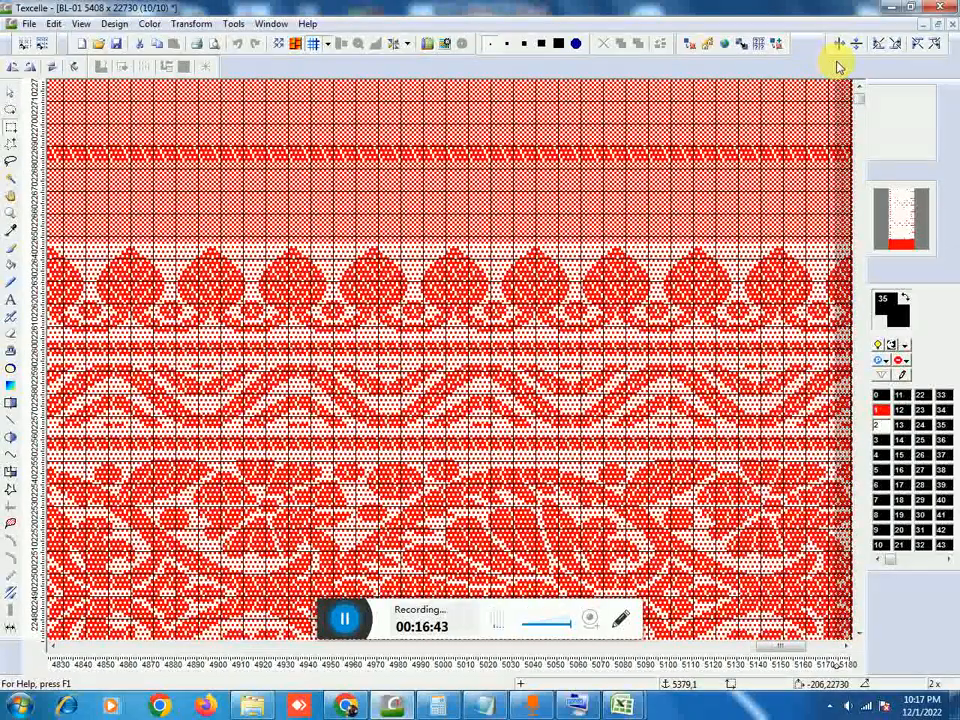
key(Right)
key(Right)
key(Right)
key(Right)
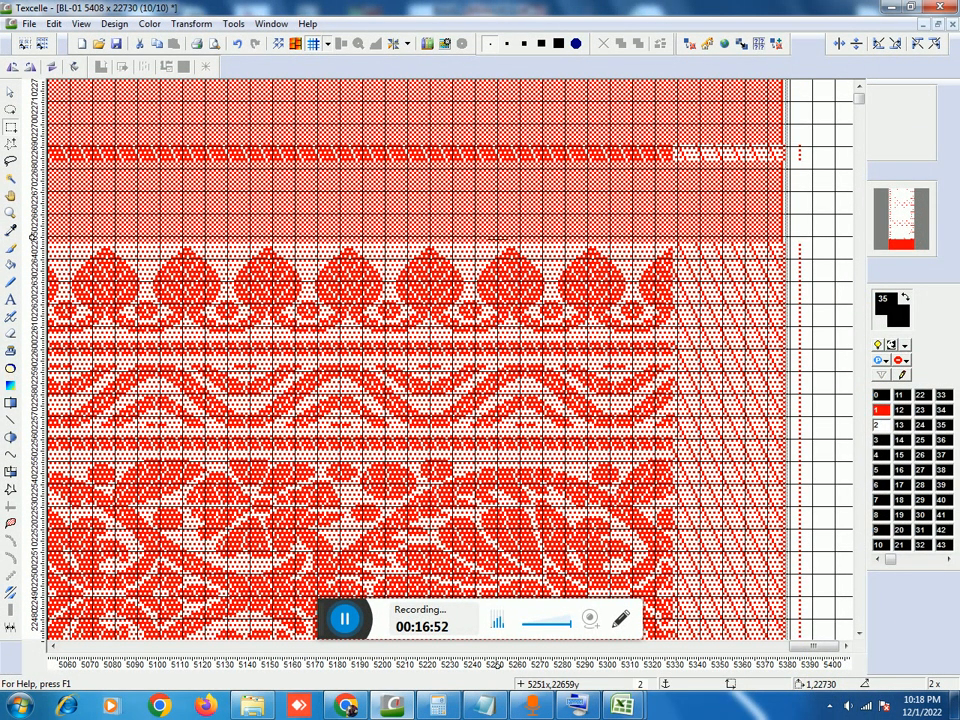
click(149, 23)
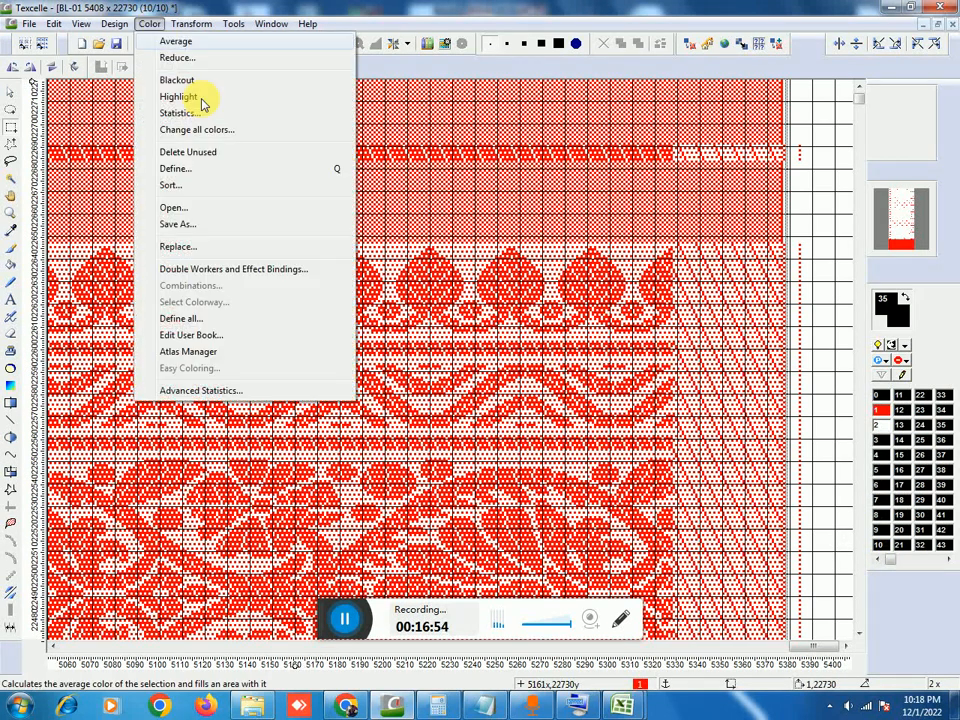
click(204, 118)
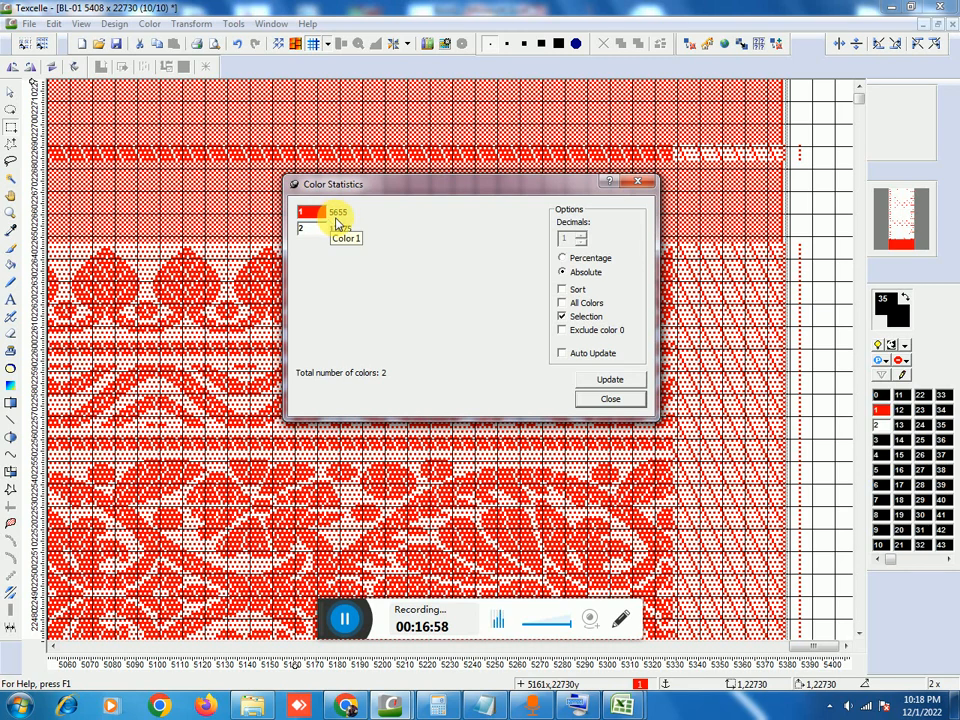
Step: Switch to the calculator, clear it and divide the color 1 count 5655 by 242.16
click(443, 706)
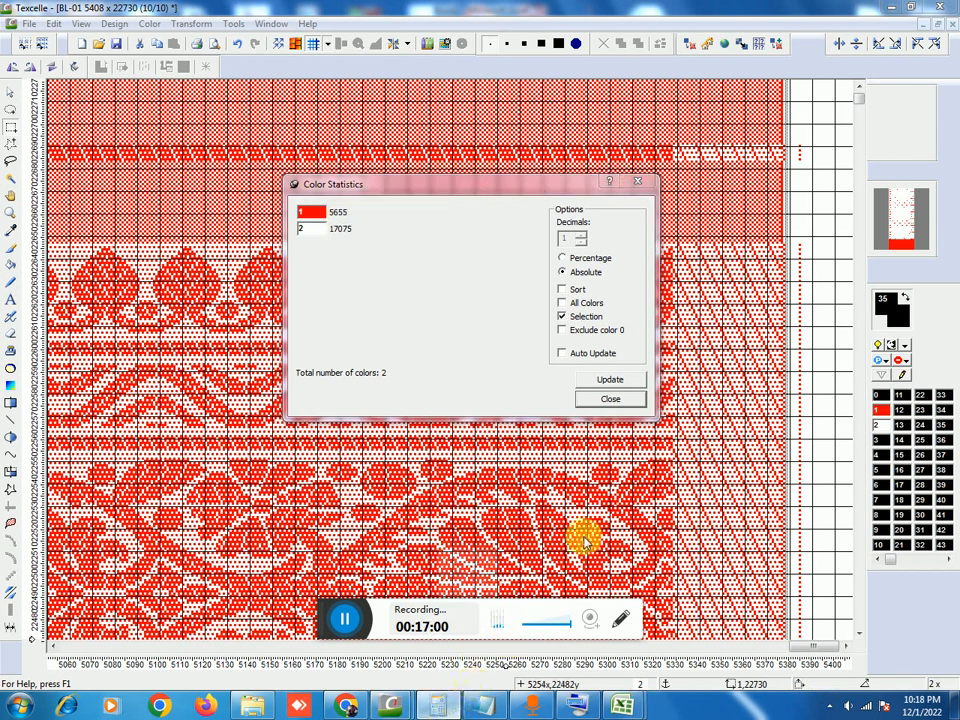
click(539, 337)
click(509, 384)
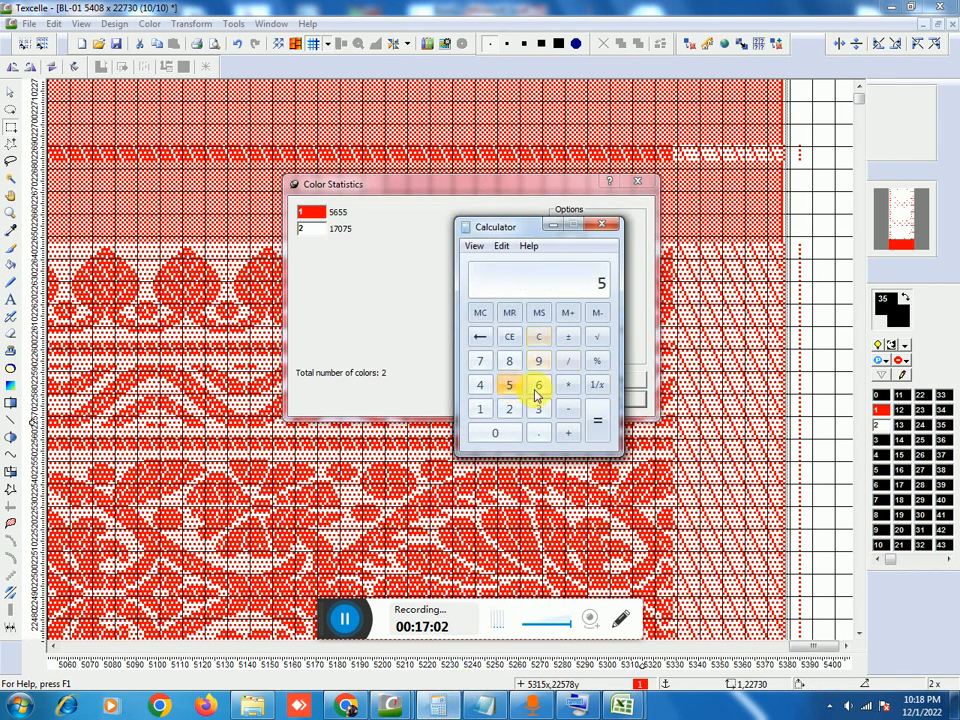
click(538, 385)
double_click(512, 386)
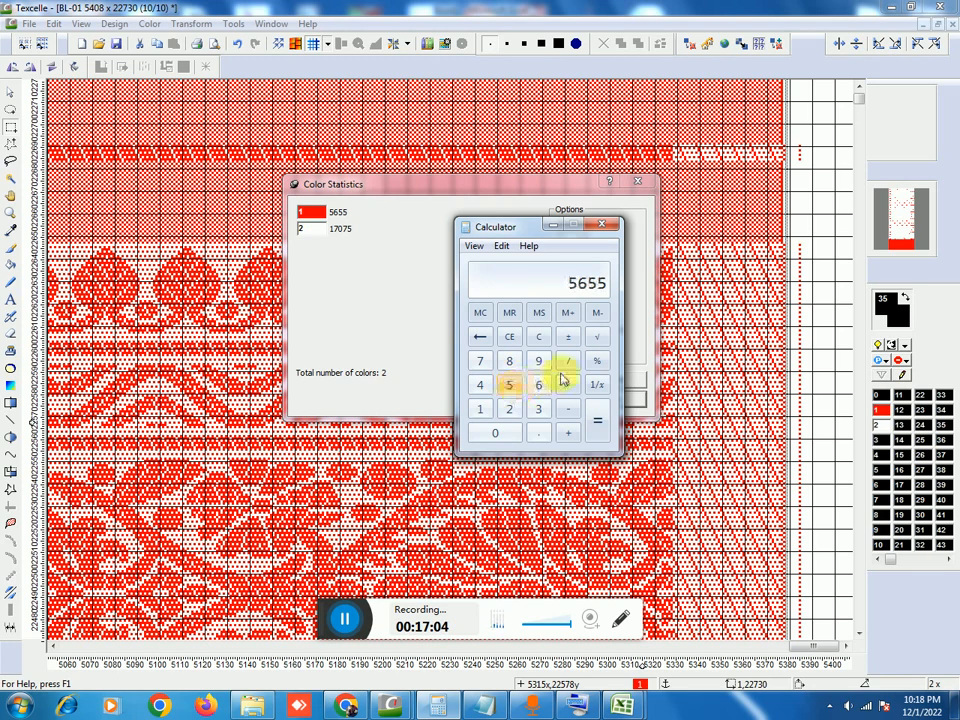
click(568, 360)
click(509, 408)
click(484, 390)
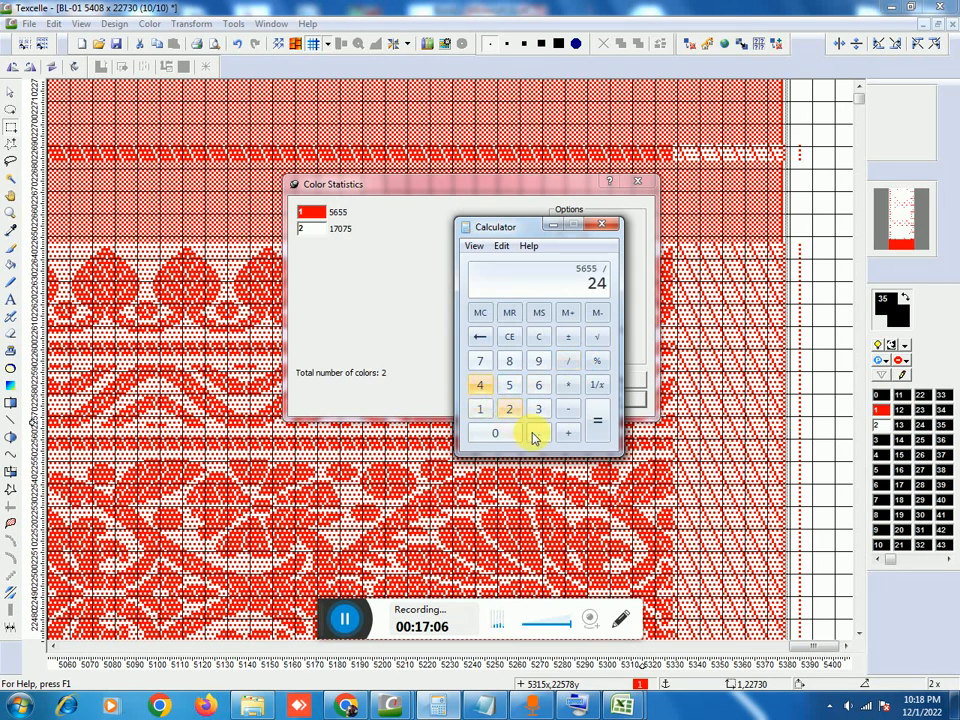
click(509, 408)
click(538, 433)
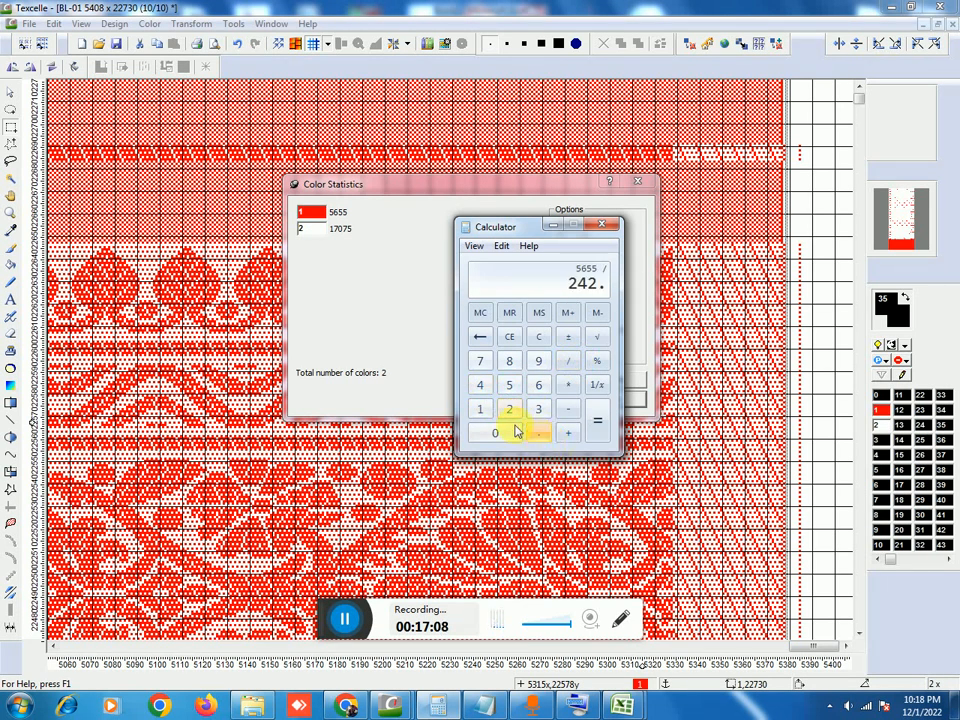
click(481, 412)
click(538, 385)
click(597, 421)
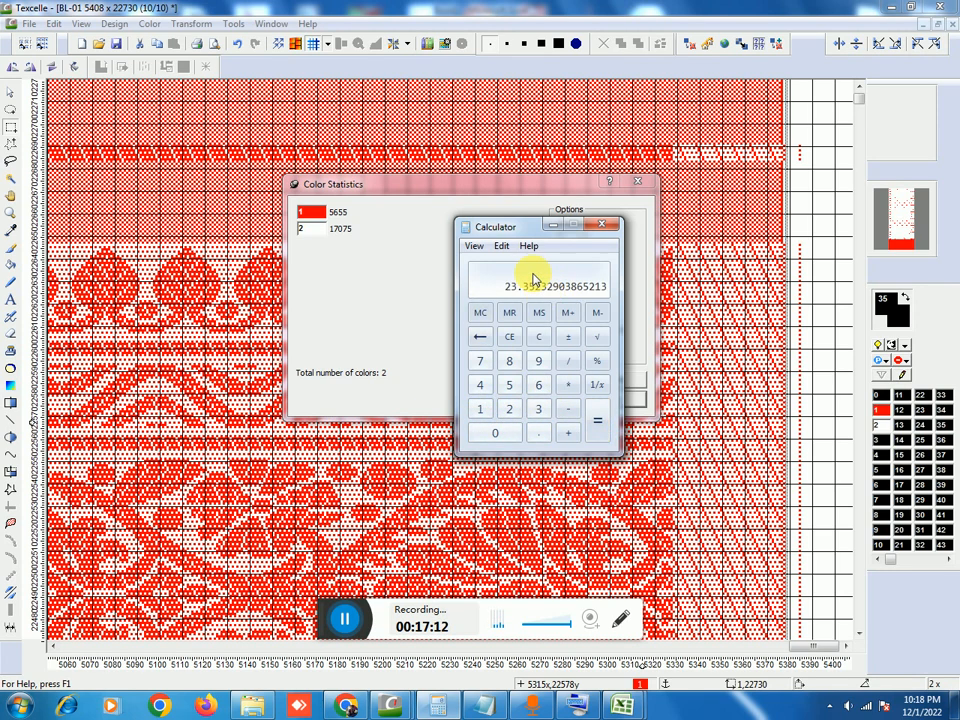
Step: Minimize the calculator, switch to the Book1 workbook in Excel and complete A9 as "3- 23.5 PPI"
click(555, 228)
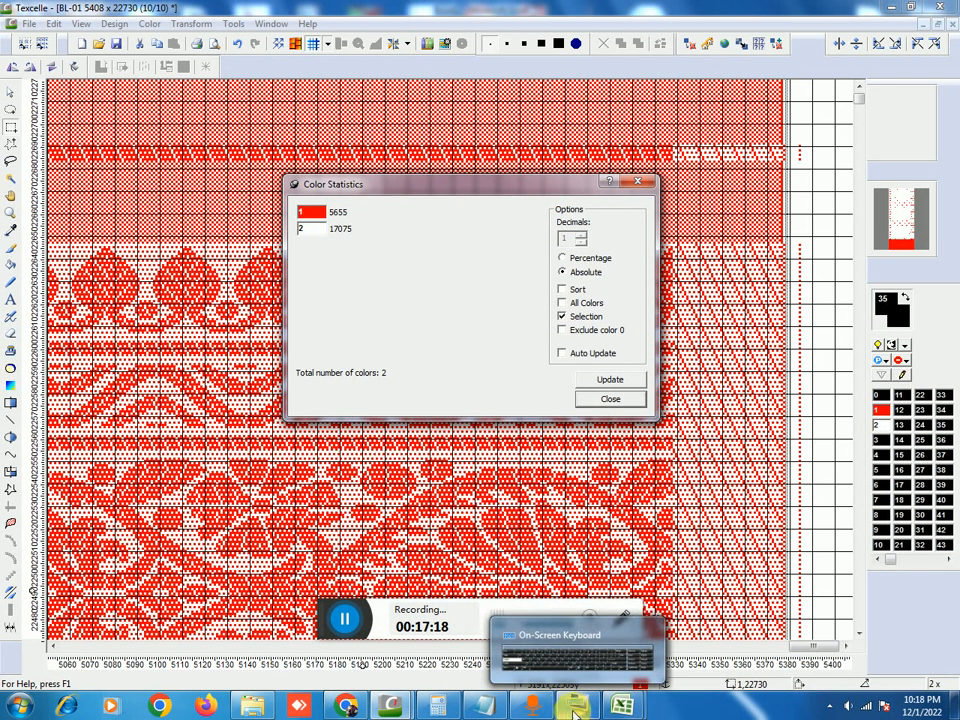
mouse_move(392, 710)
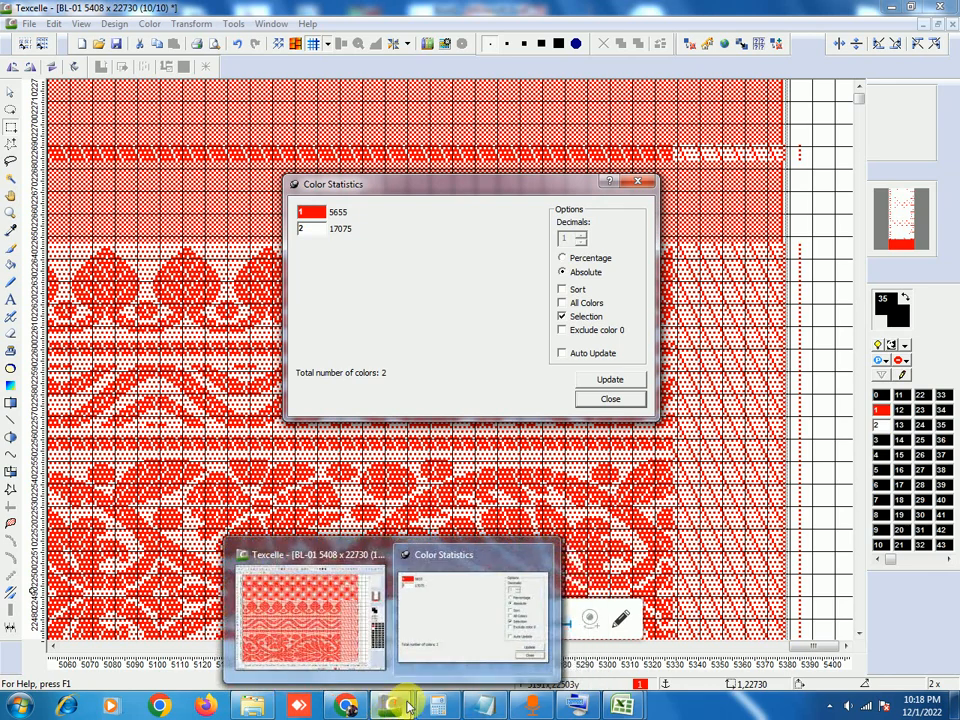
mouse_move(622, 706)
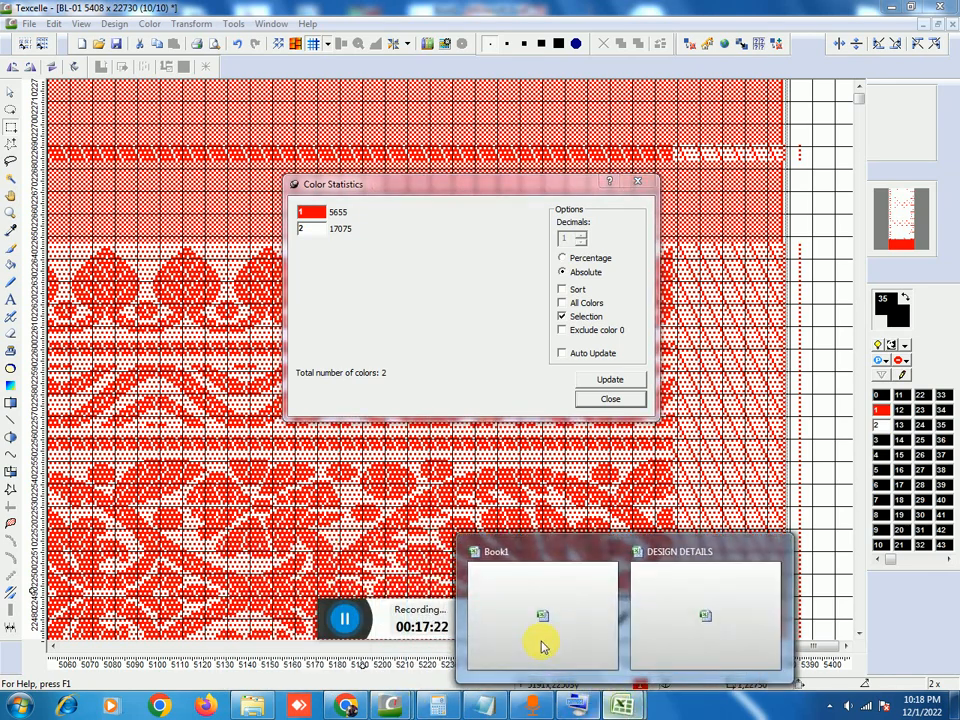
click(542, 643)
double_click(136, 411)
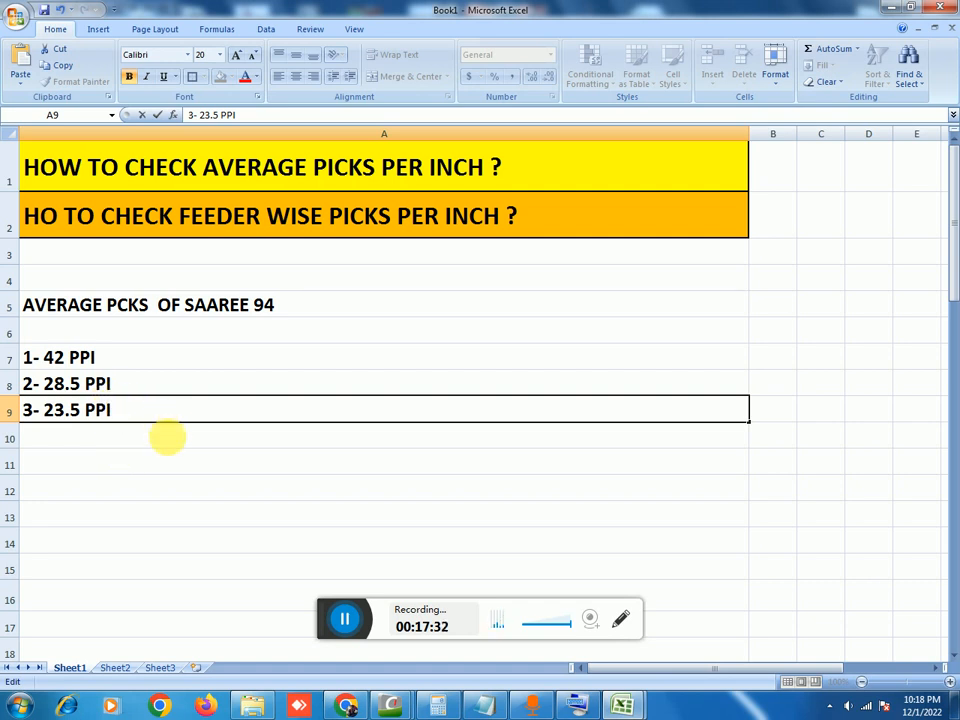
key(Return)
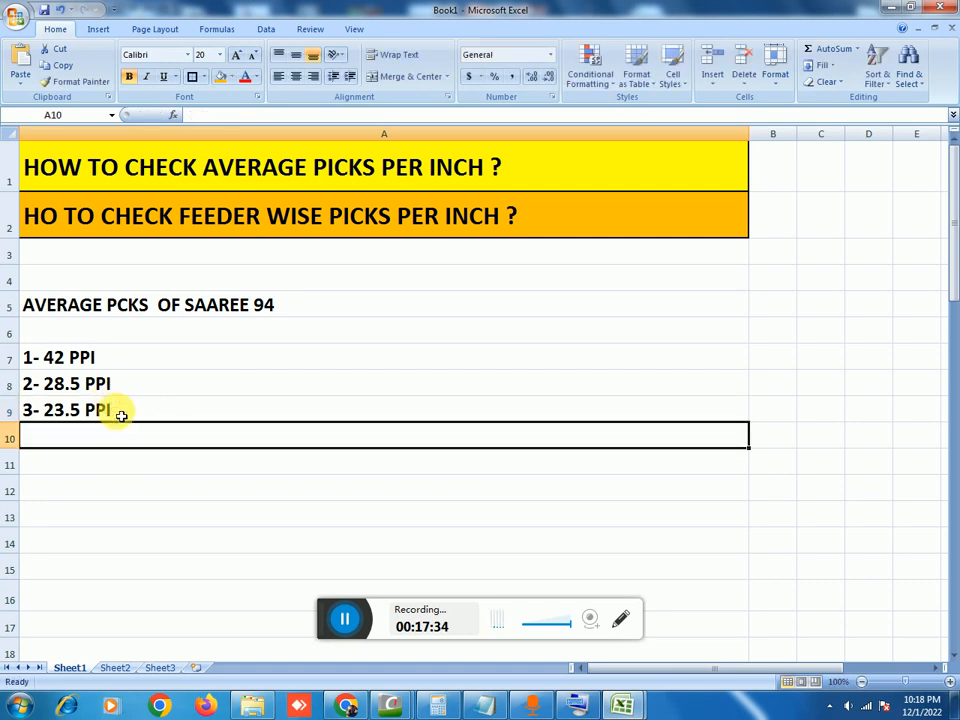
Step: Bring back the calculator, clear it and add the feeder values 23.5 and 28.5
click(531, 704)
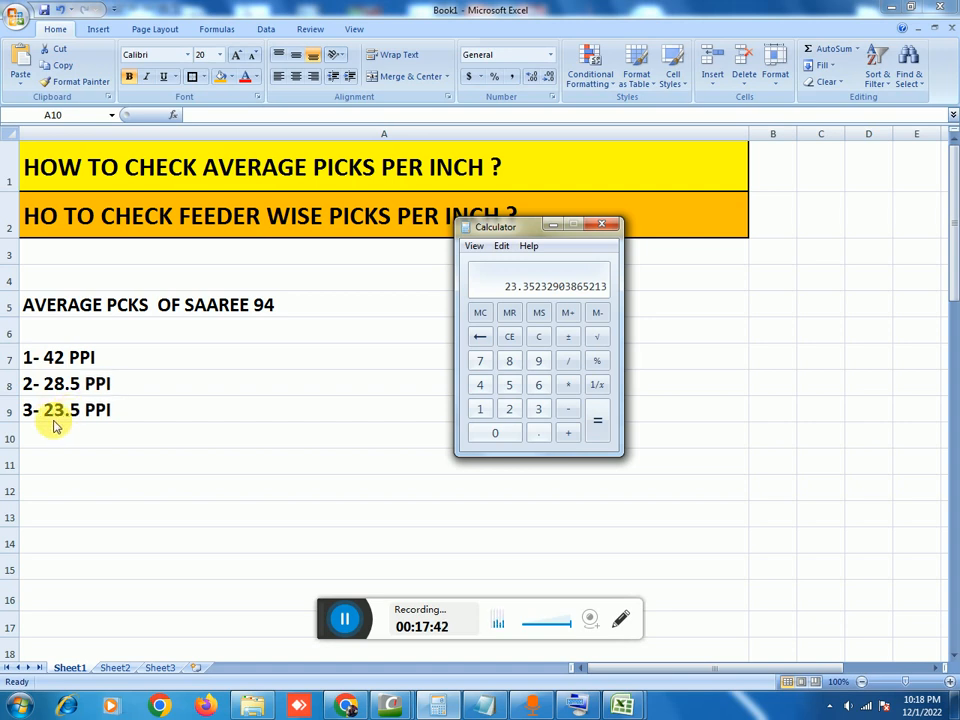
click(538, 336)
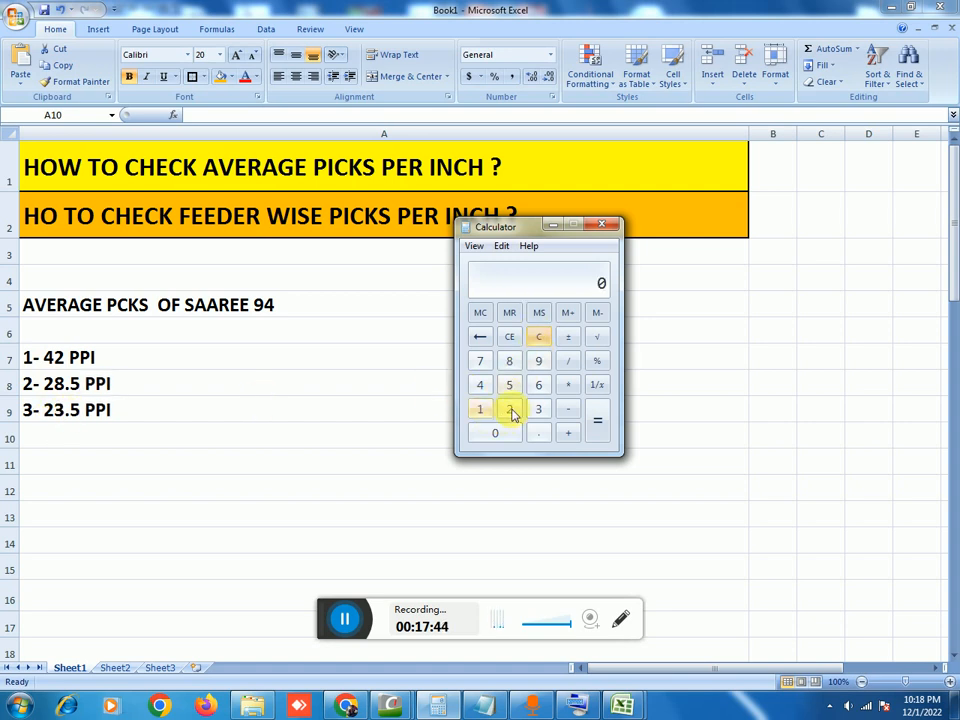
click(509, 409)
click(538, 409)
click(538, 433)
click(509, 385)
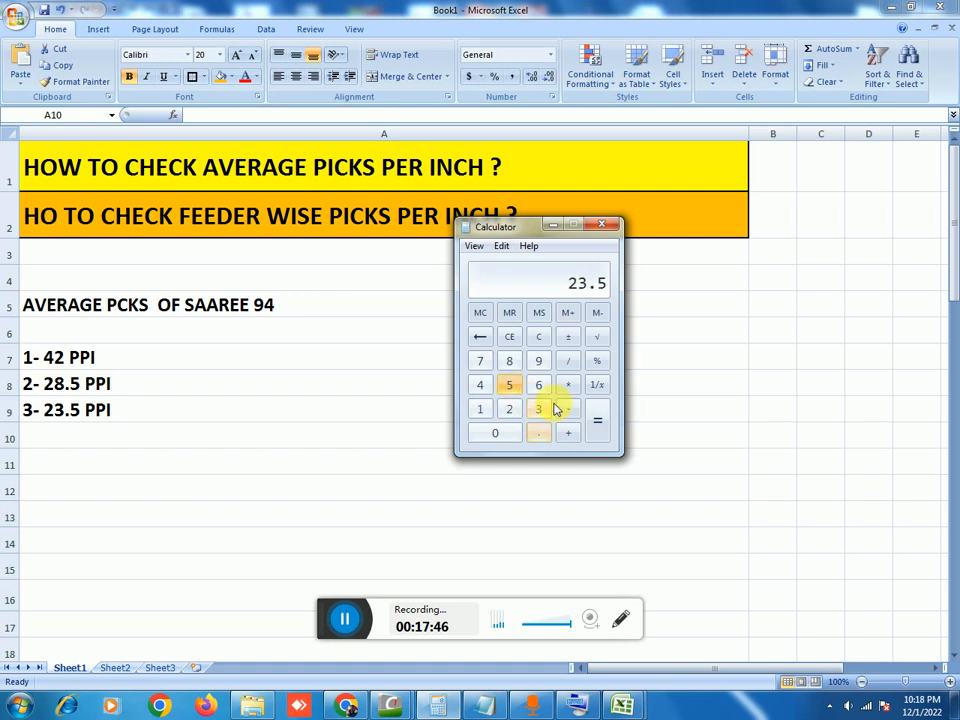
click(568, 433)
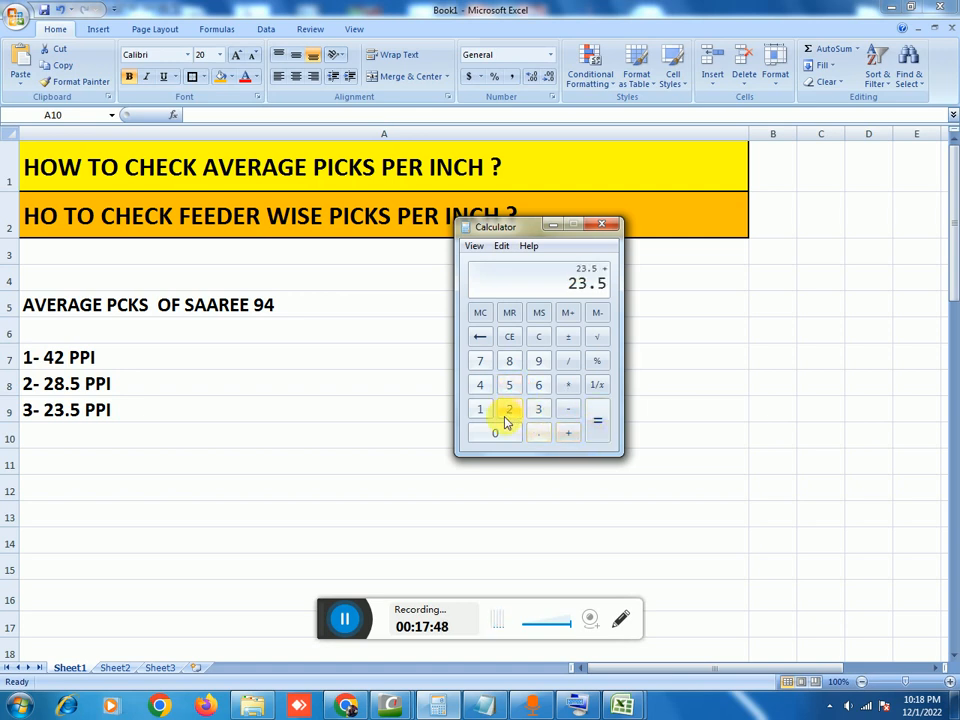
click(509, 409)
click(509, 361)
click(538, 433)
click(509, 385)
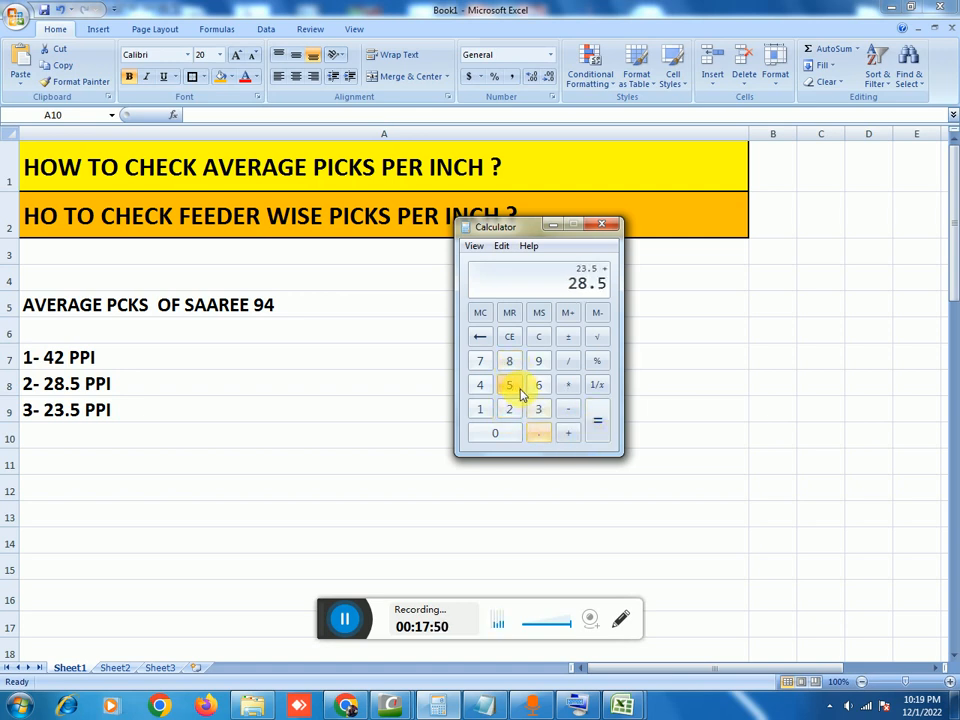
click(600, 438)
Step: Add the first feeder's 42 PPI to the calculator sum
click(572, 436)
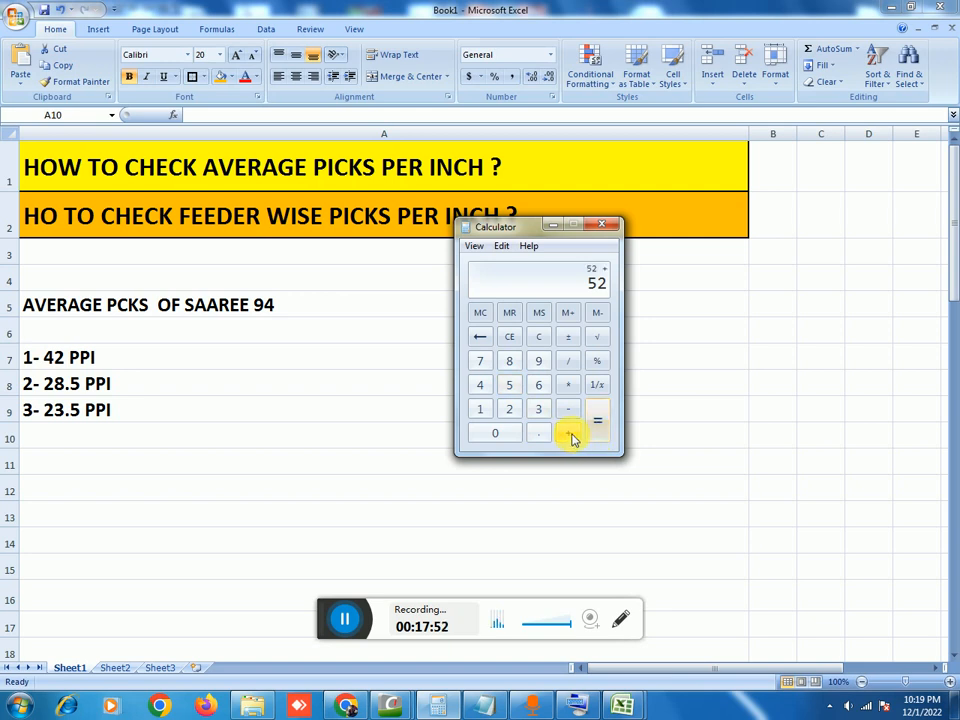
click(482, 386)
click(509, 409)
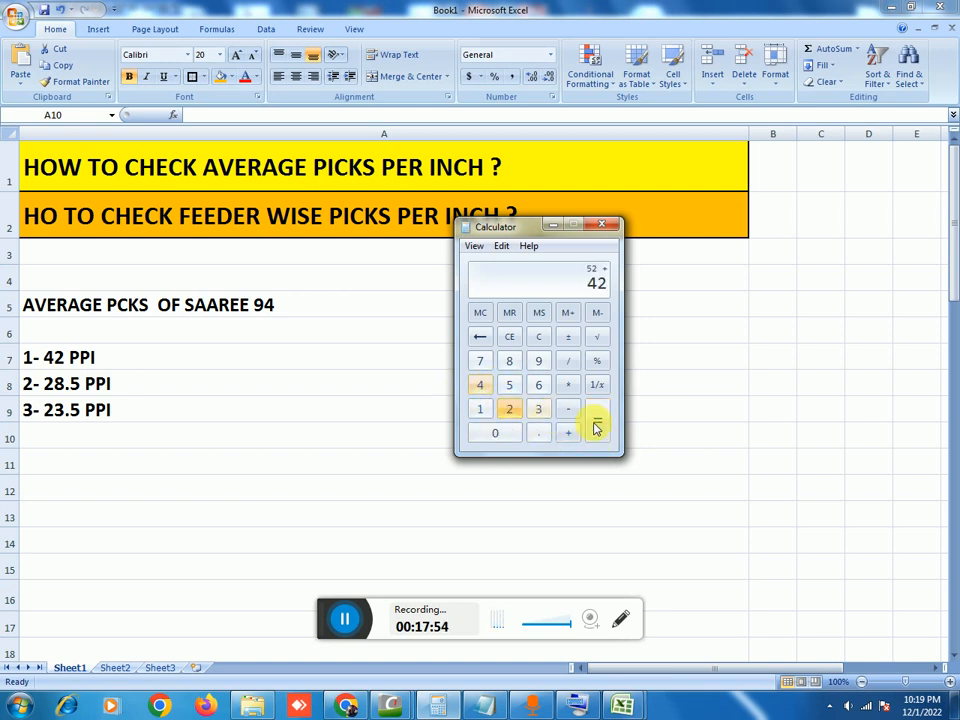
click(597, 421)
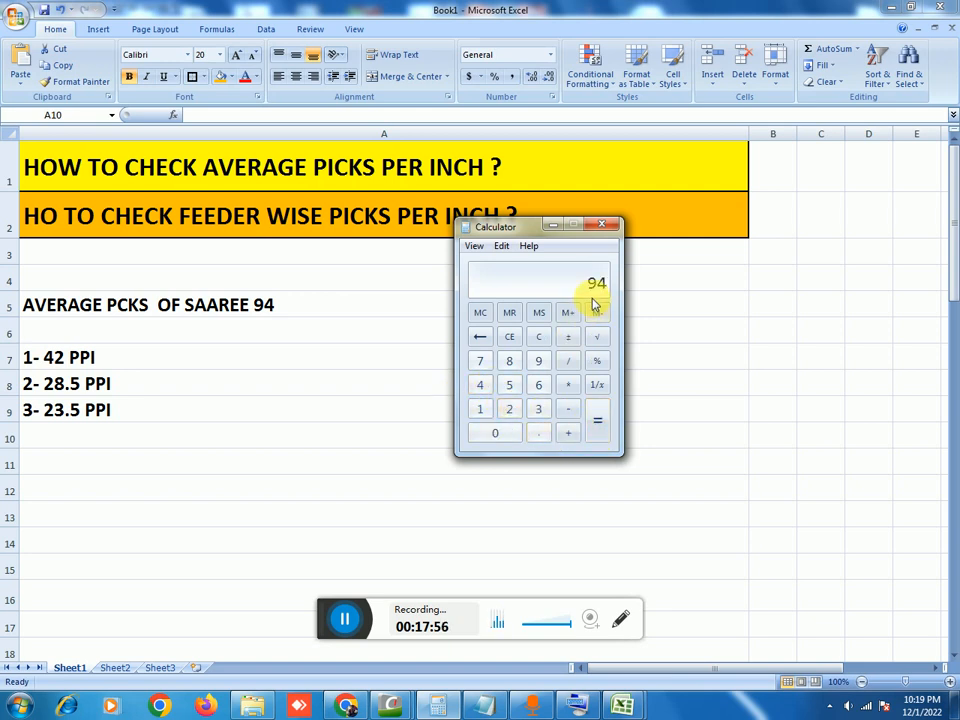
Step: Return to the Book1 worksheet and enter 94 in cell A11 below the feeder list
click(308, 300)
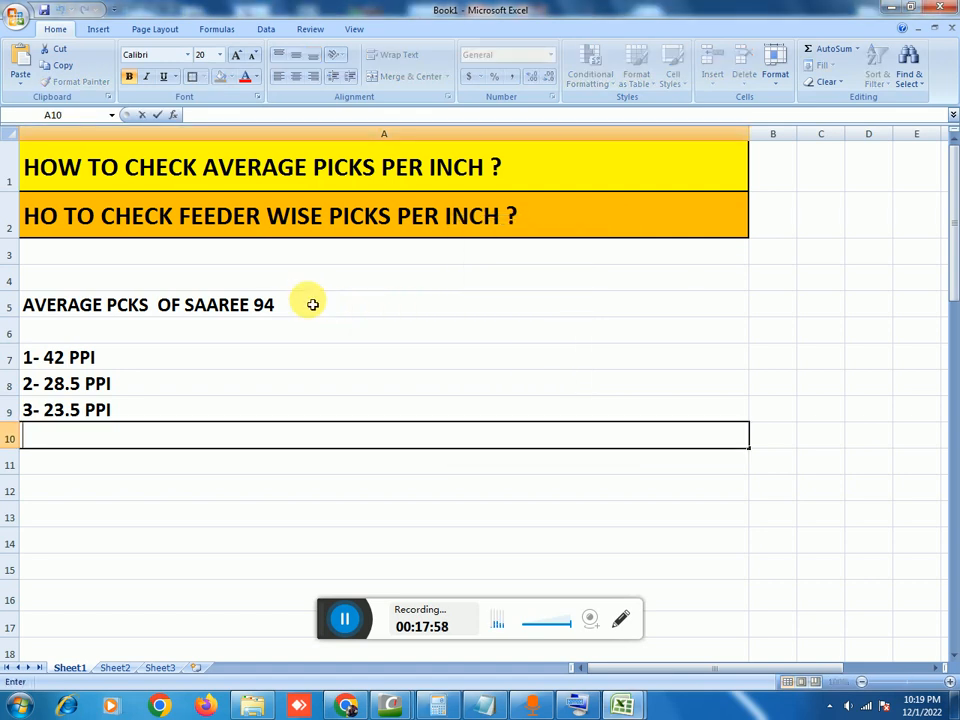
click(288, 307)
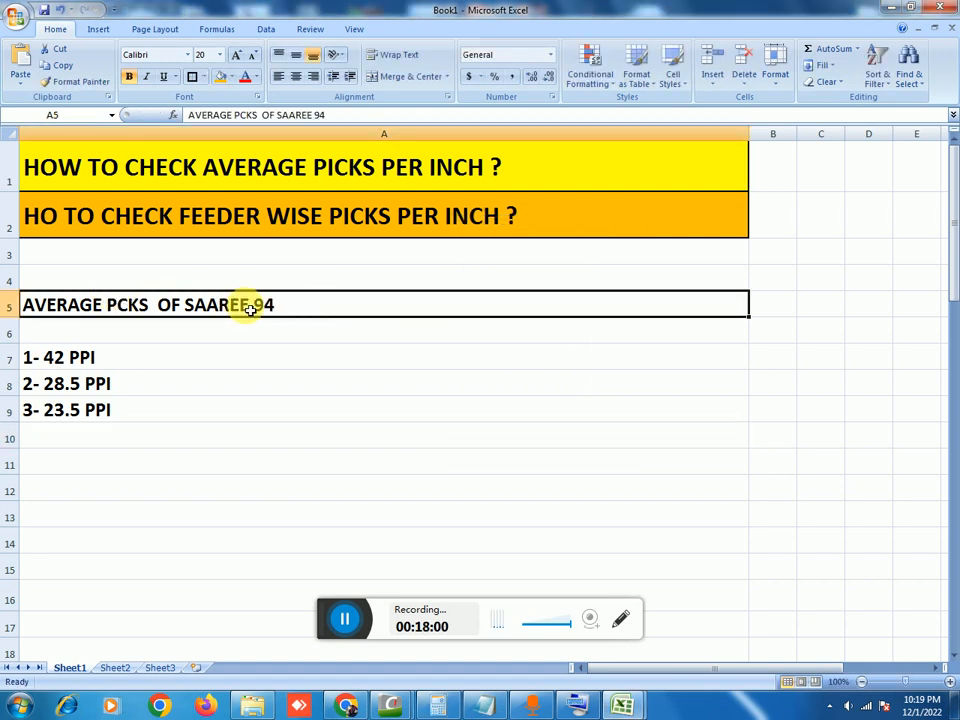
drag(77, 358, 75, 410)
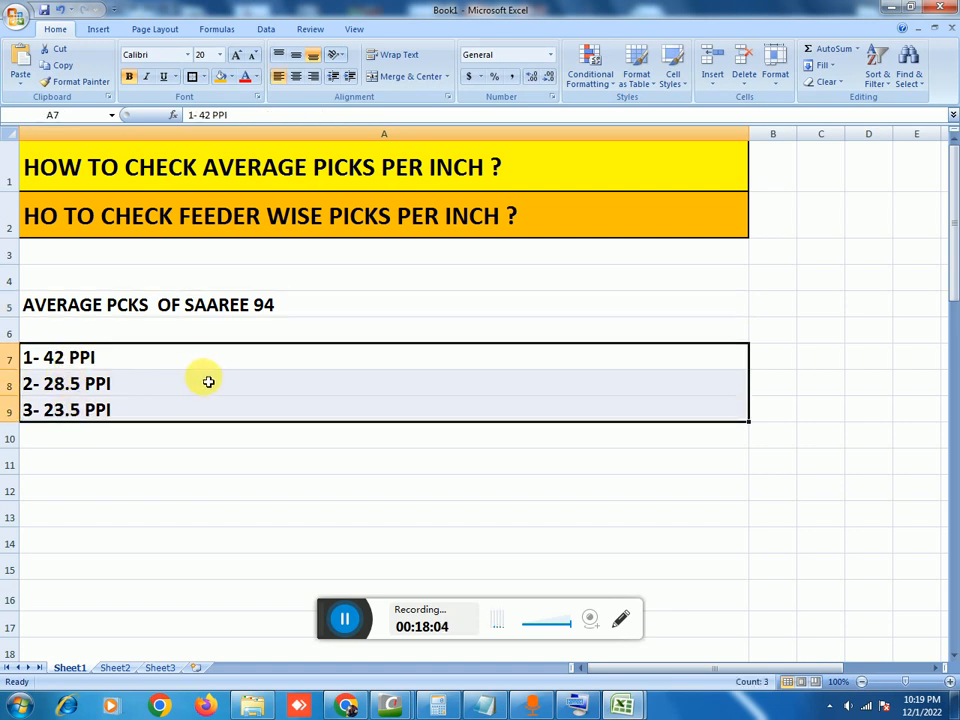
click(139, 463)
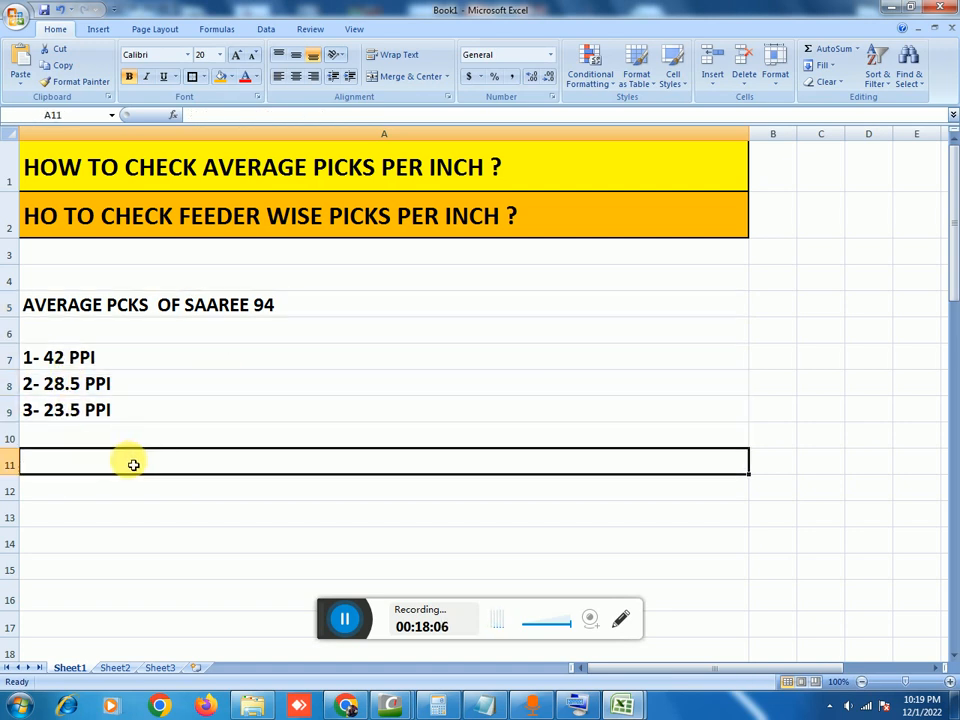
text(94)
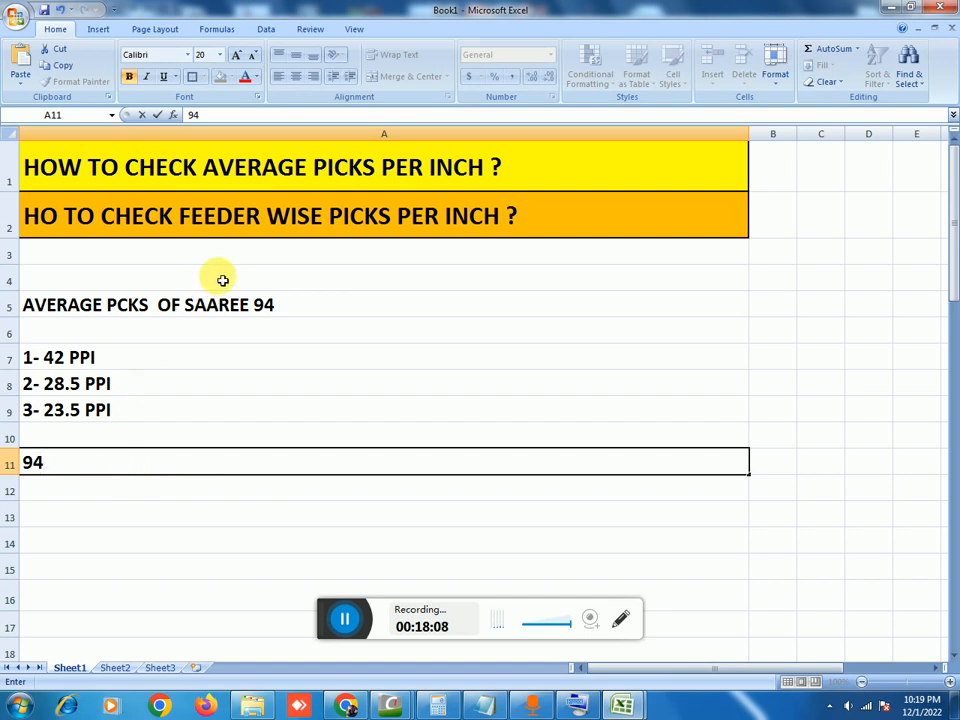
click(76, 359)
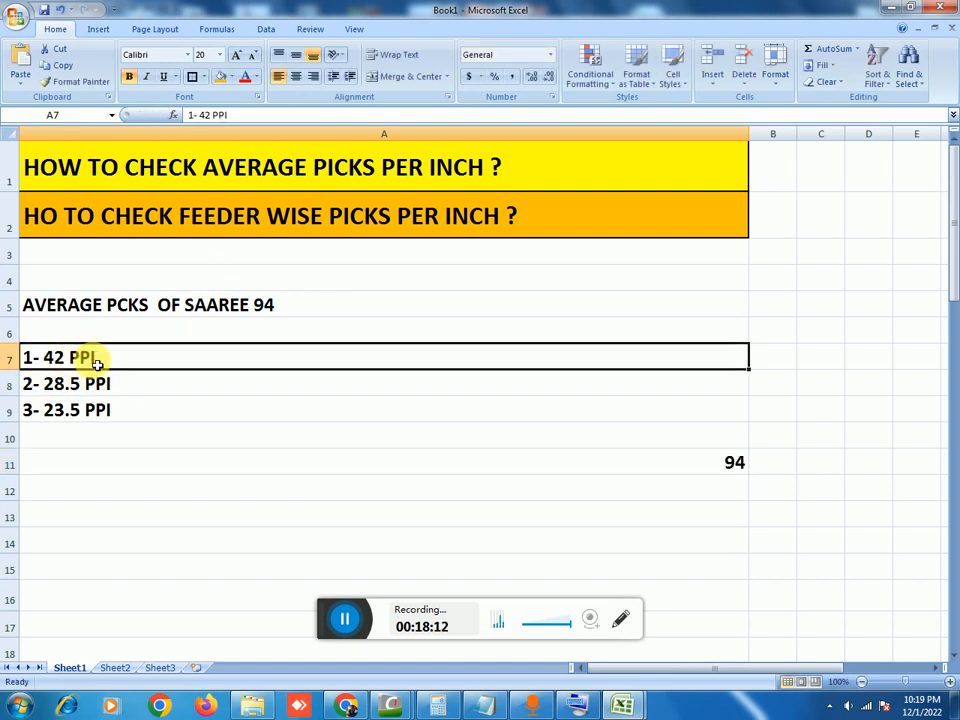
click(79, 390)
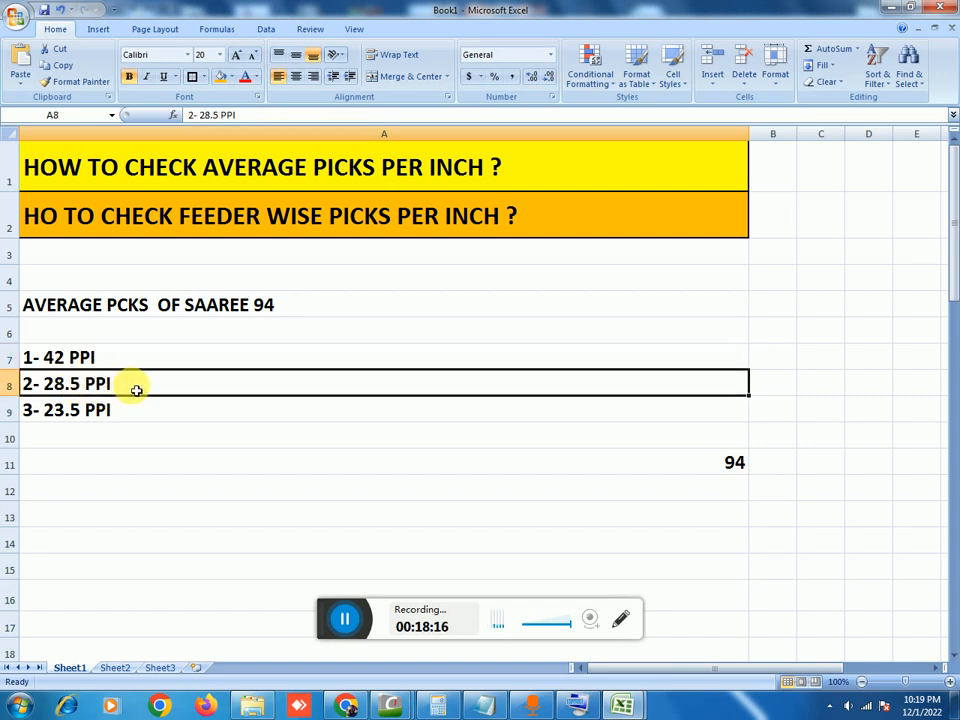
click(77, 410)
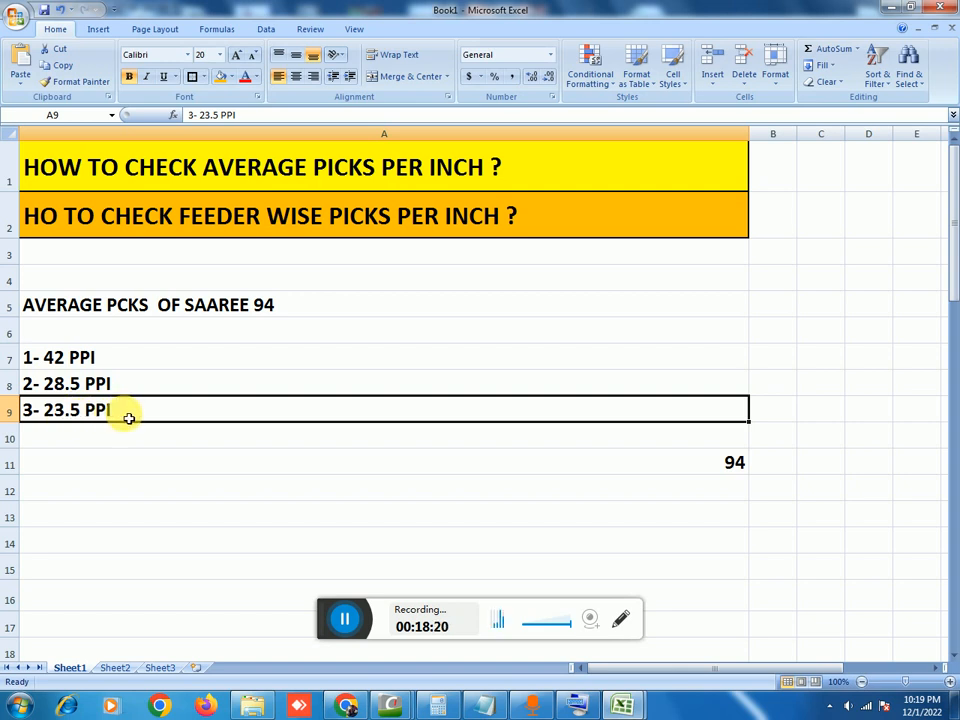
click(124, 380)
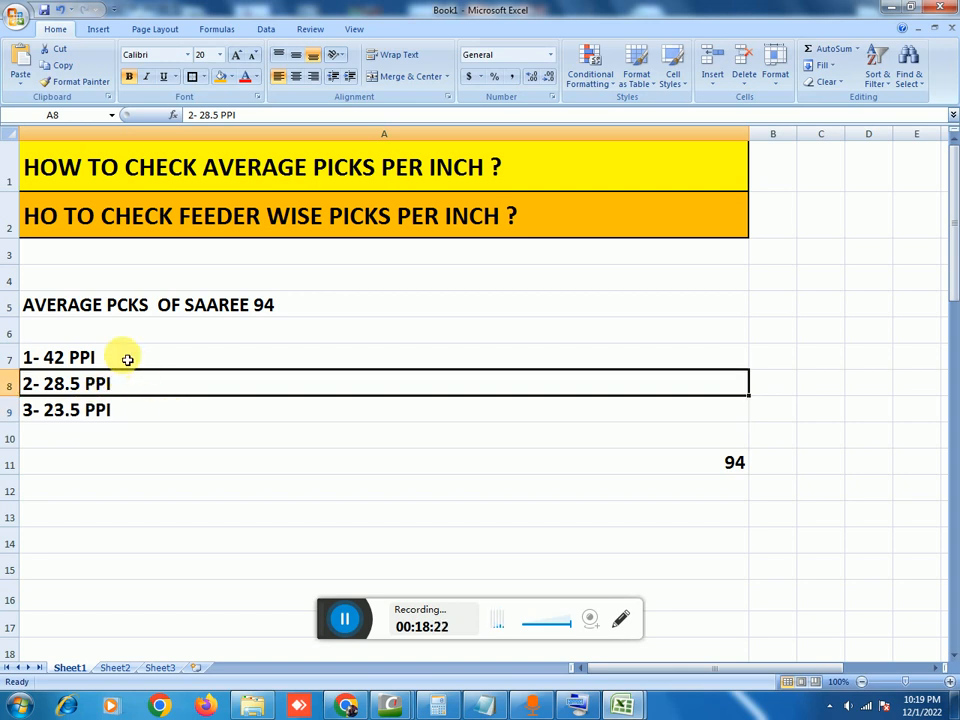
drag(129, 358, 132, 401)
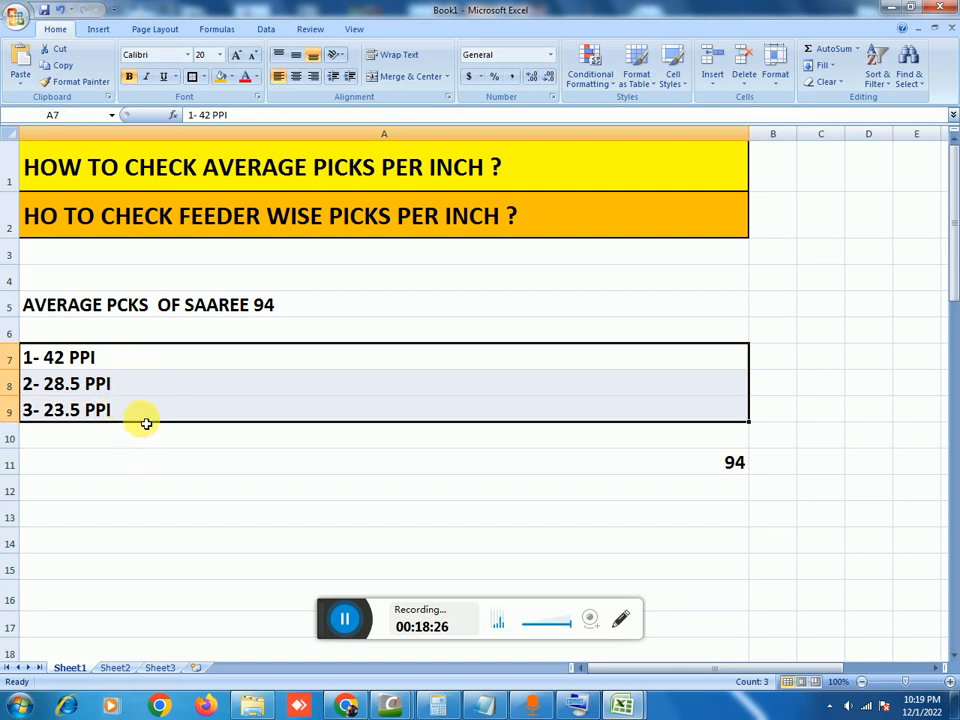
Step: Append "POLY" to the feeder 1 entry in A7 and "ZARI" to the feeder 2 entry in A8
double_click(231, 357)
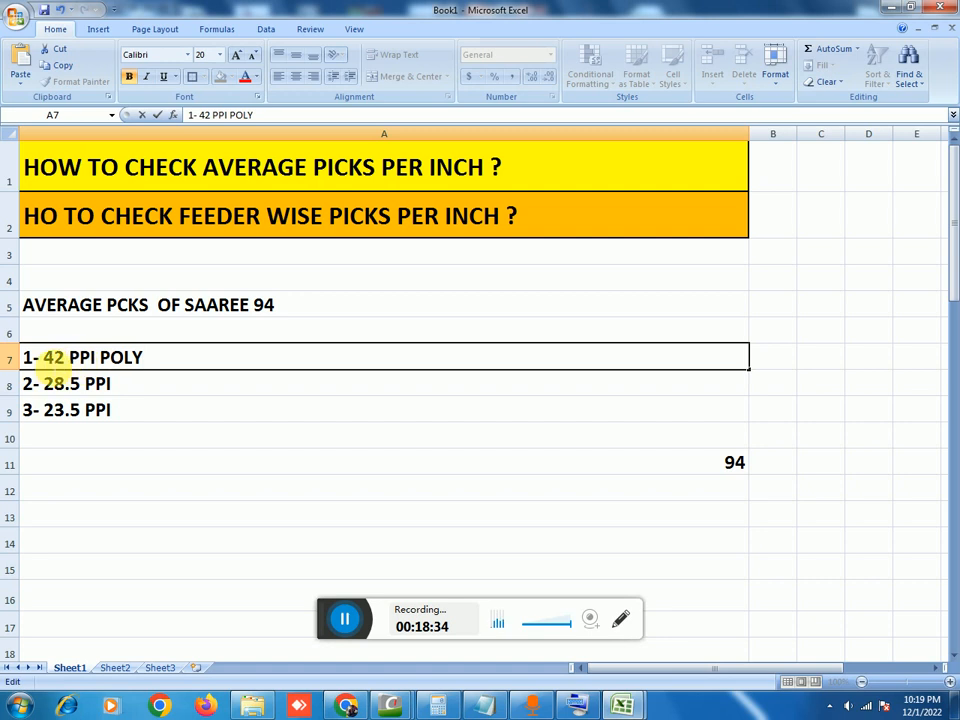
click(189, 389)
double_click(128, 391)
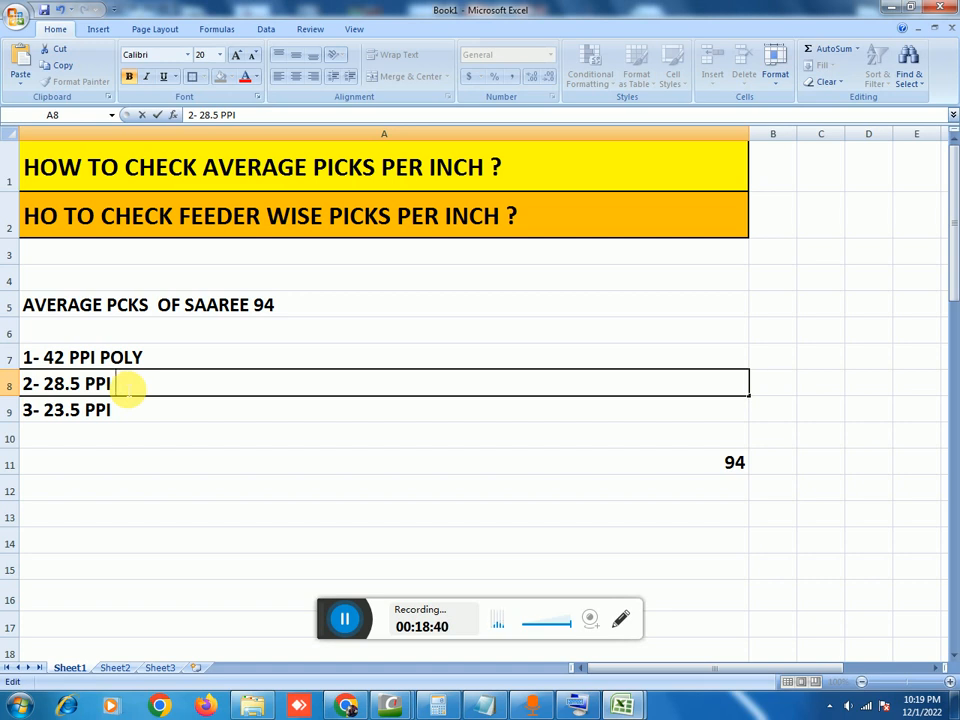
text(ZARI)
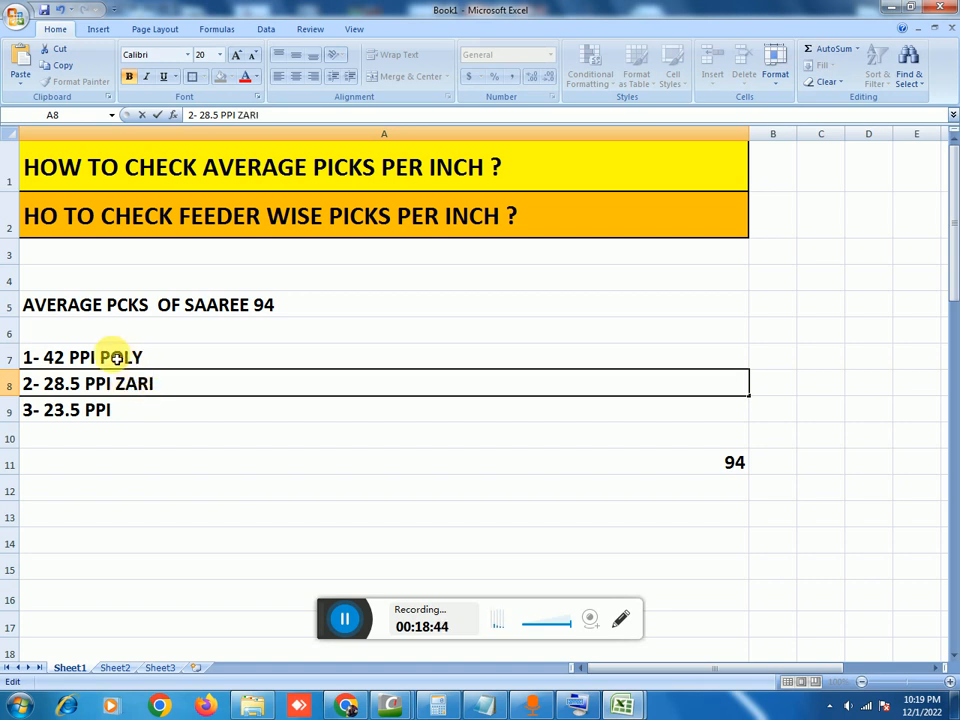
drag(80, 384, 44, 384)
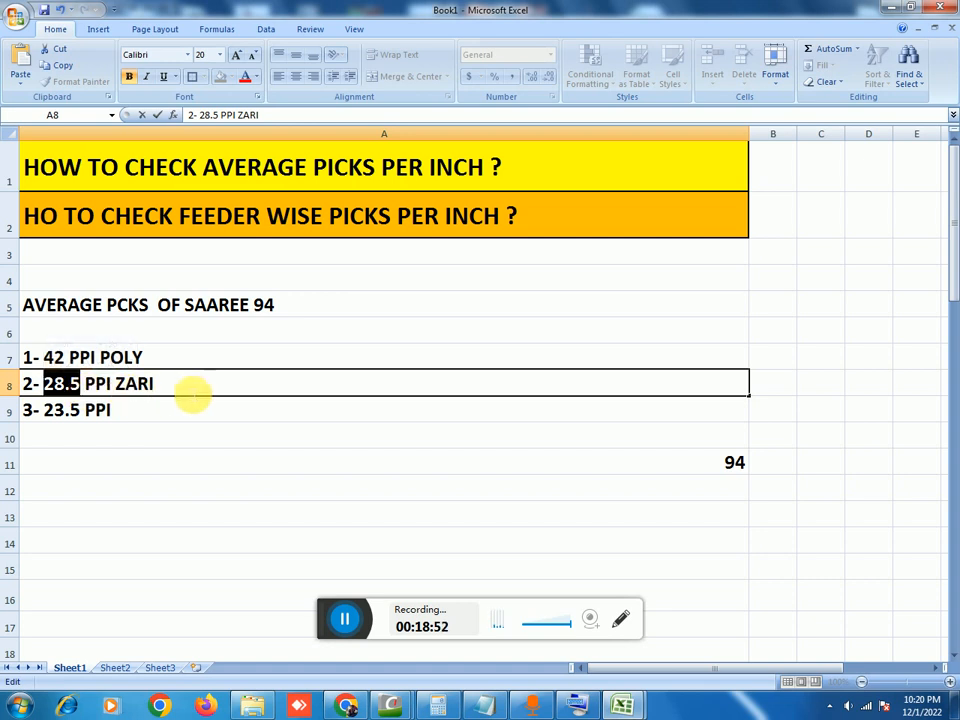
click(193, 393)
click(132, 415)
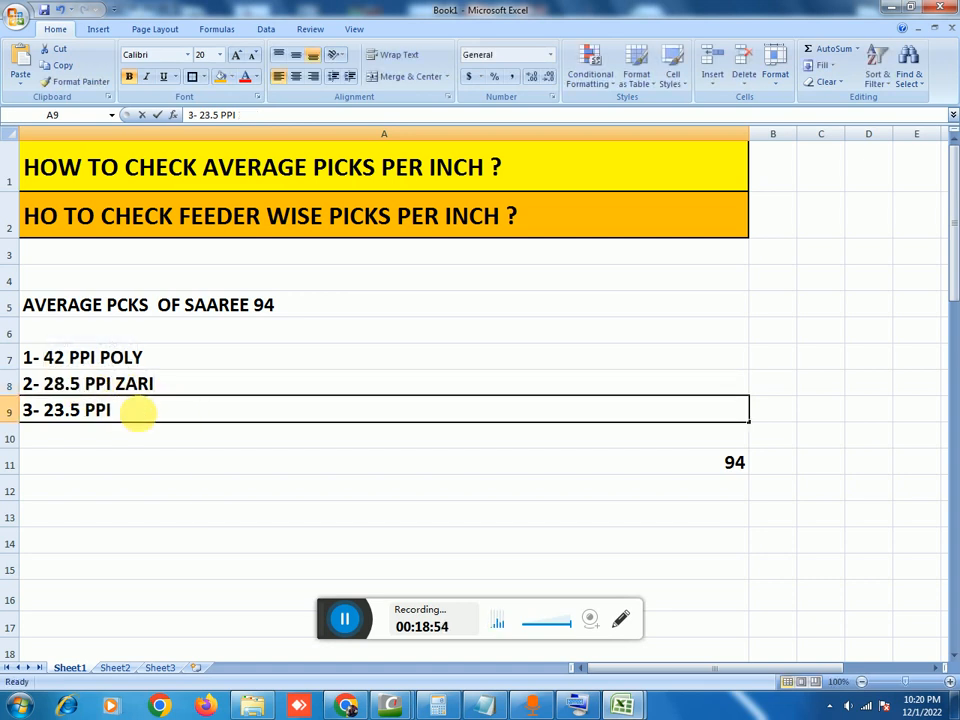
double_click(134, 416)
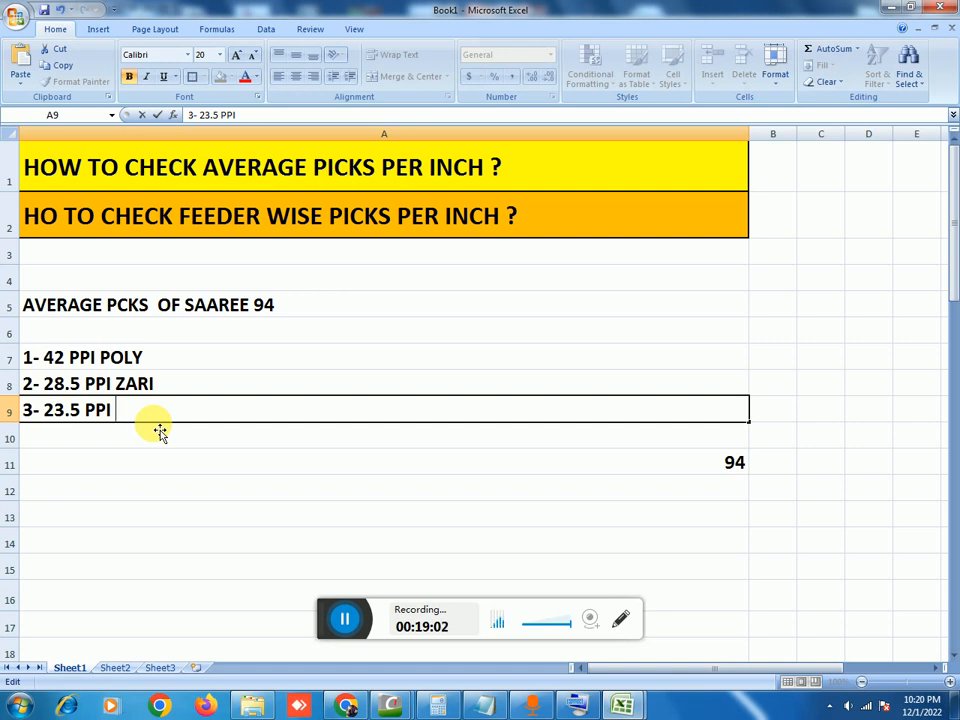
click(195, 472)
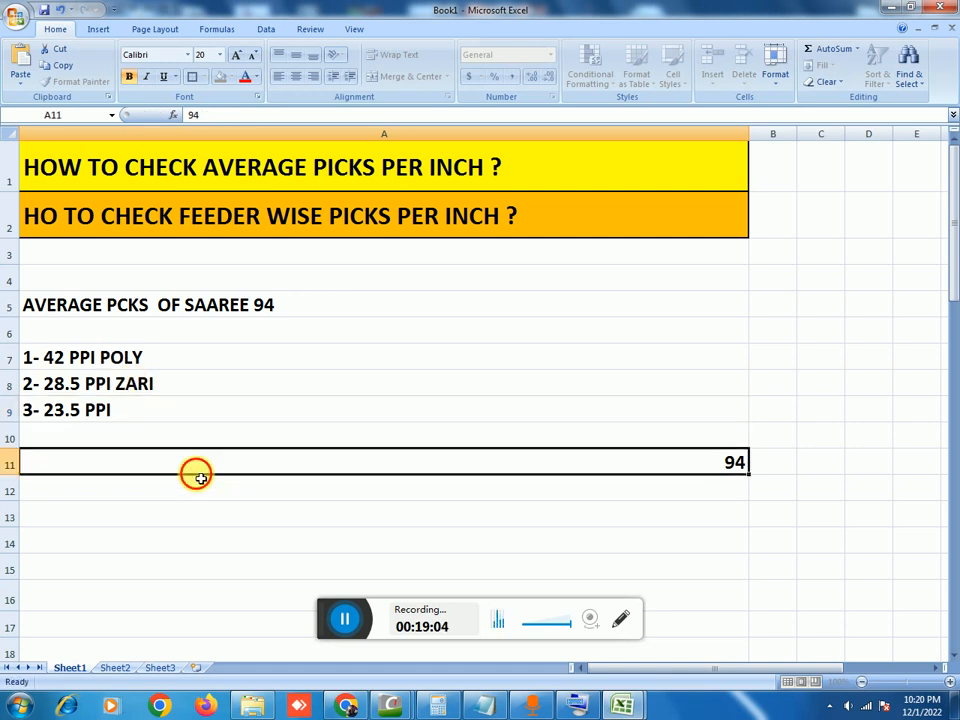
Step: Review the feeder-wise PPI entries in A7:A9 against the saree's average picks line in A5
click(88, 357)
drag(88, 357, 80, 408)
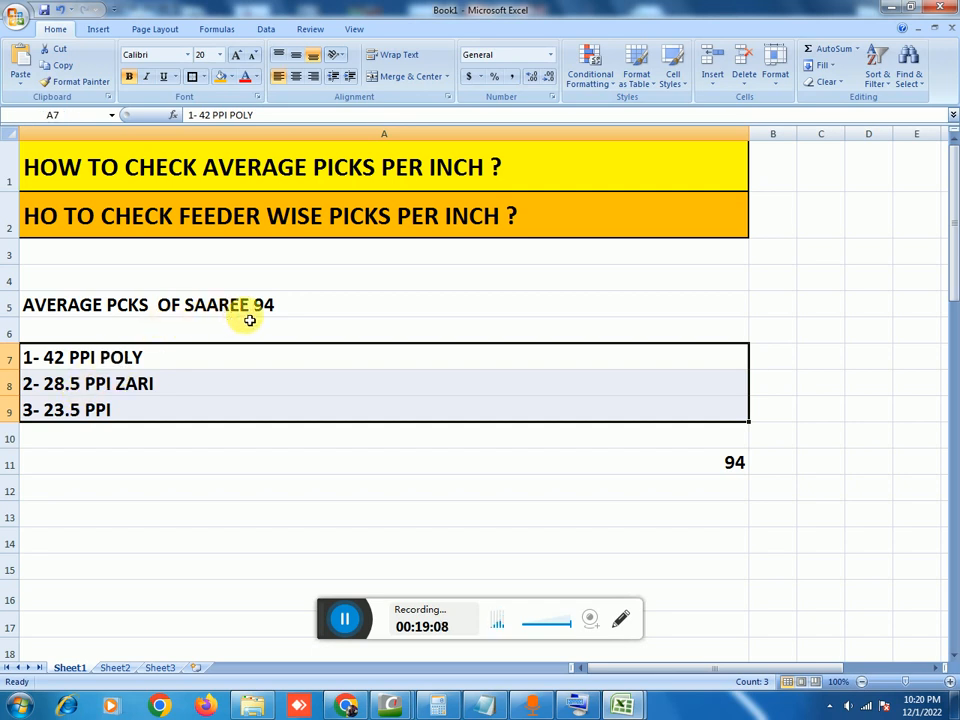
click(291, 310)
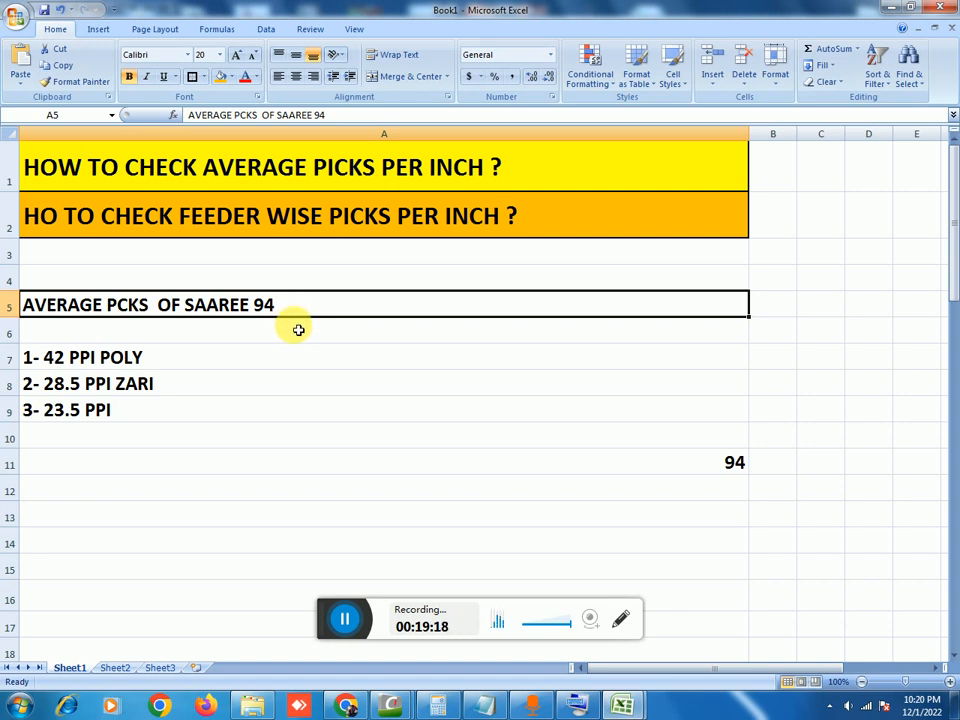
click(298, 330)
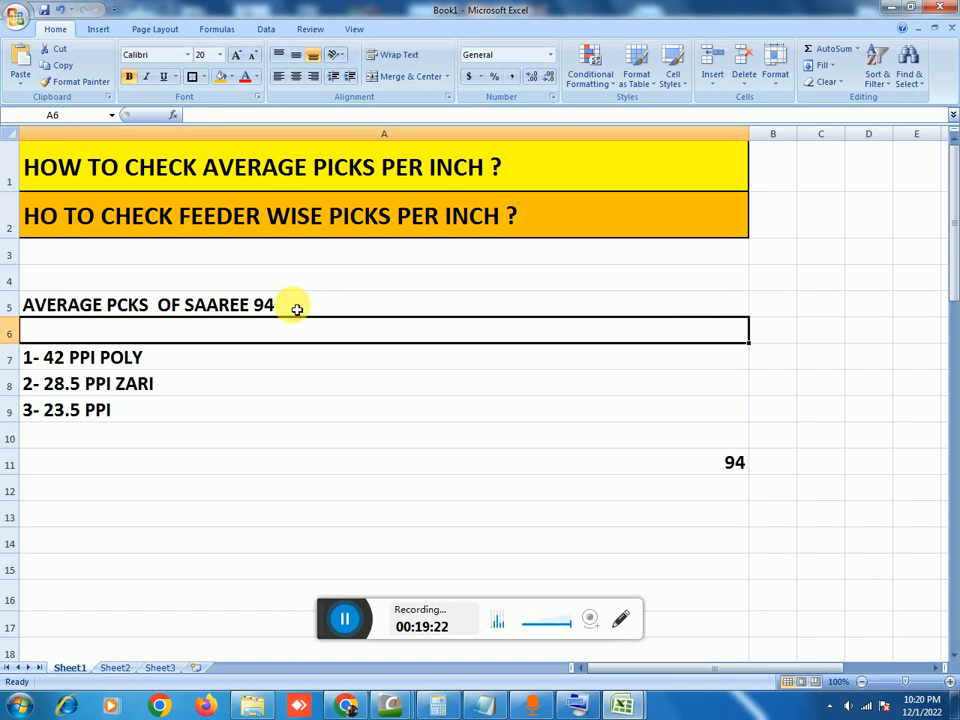
click(297, 309)
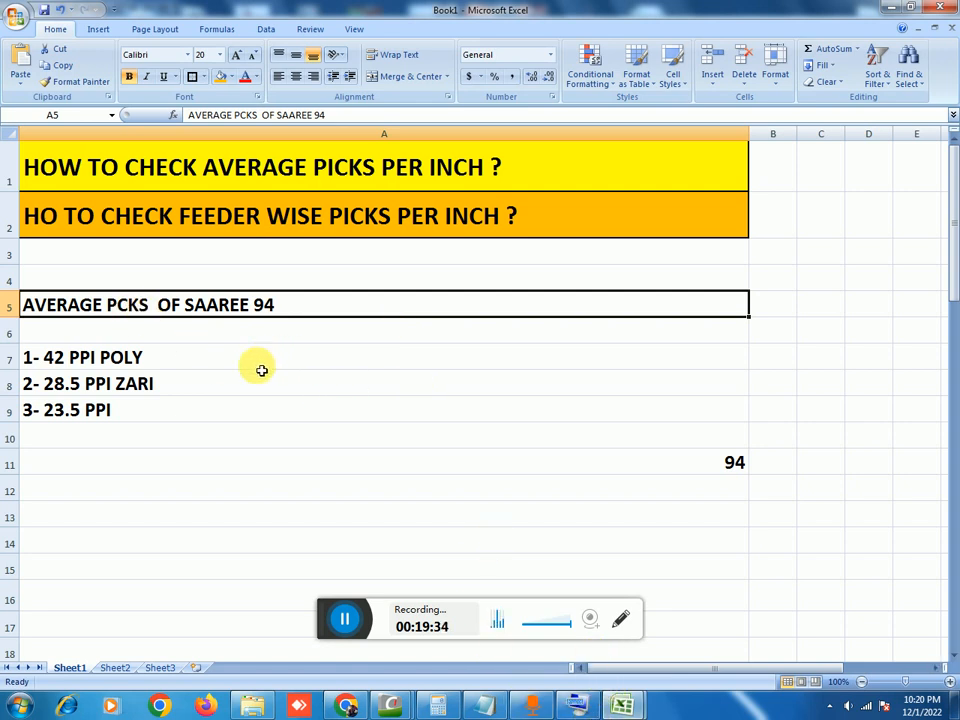
drag(118, 307, 137, 302)
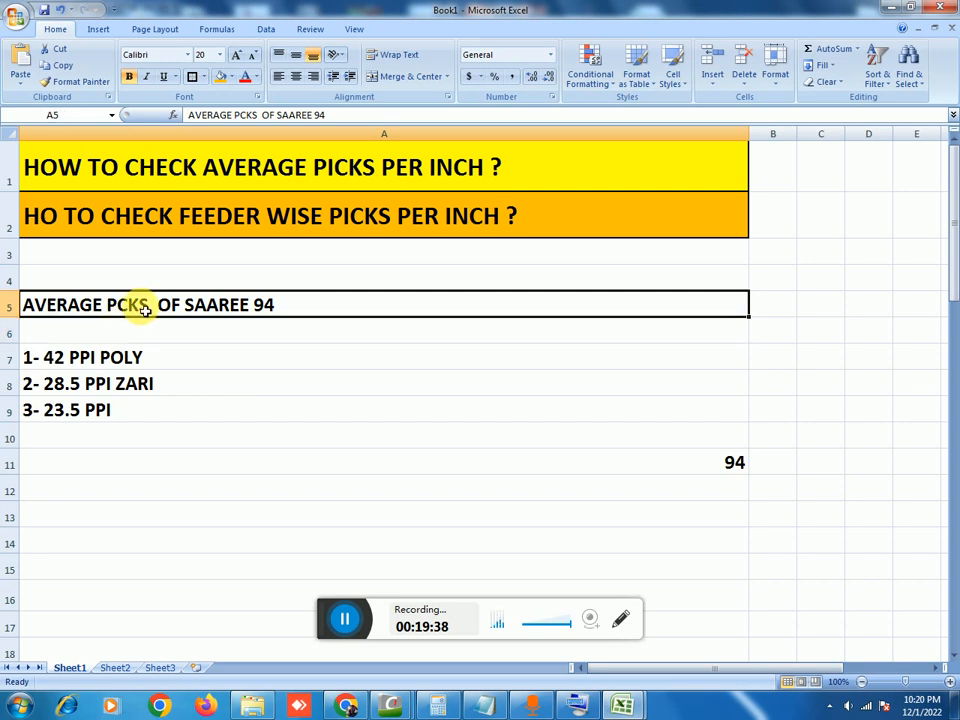
drag(122, 358, 112, 410)
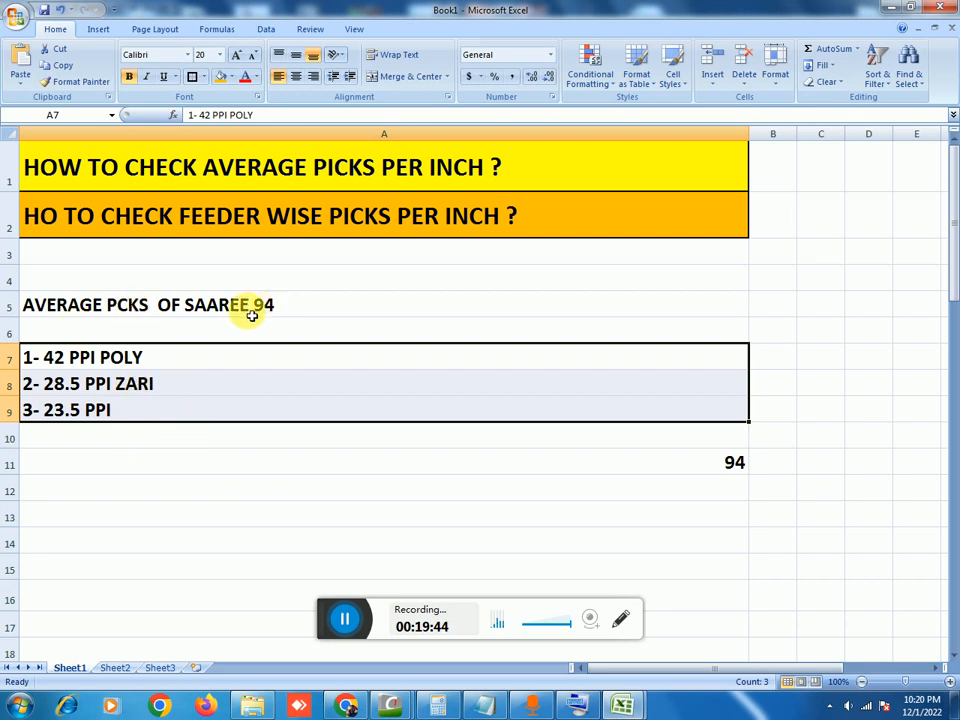
click(229, 440)
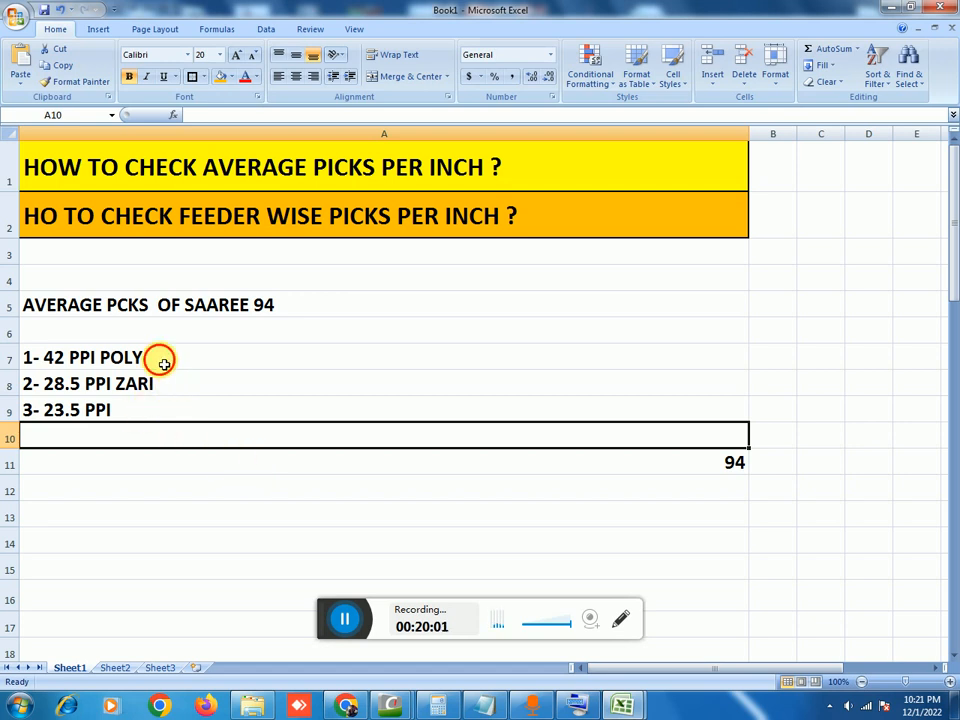
drag(161, 360, 147, 411)
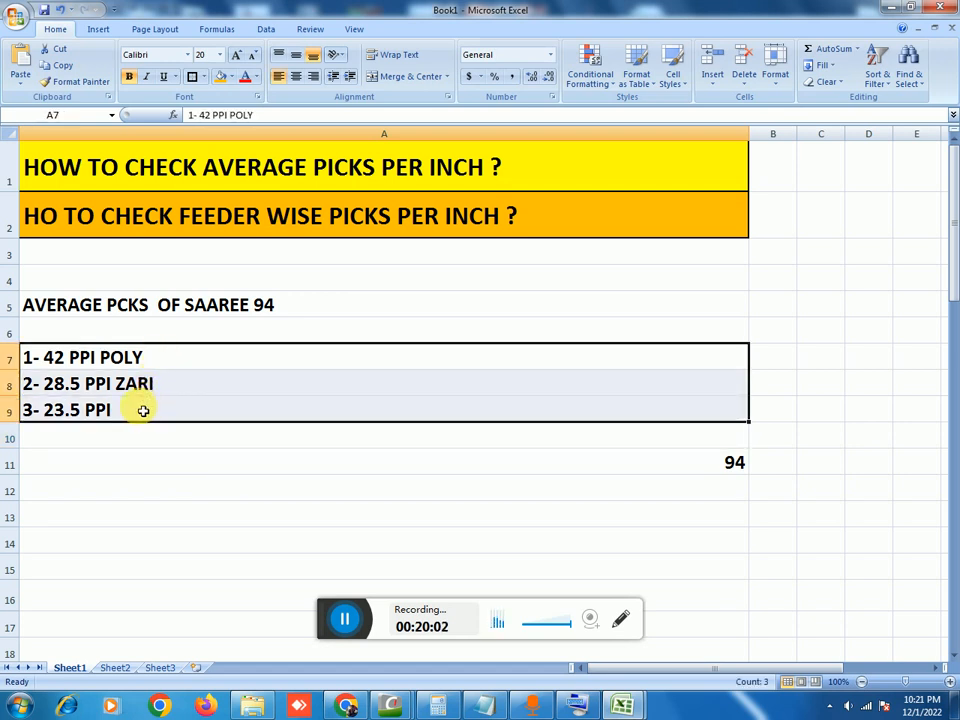